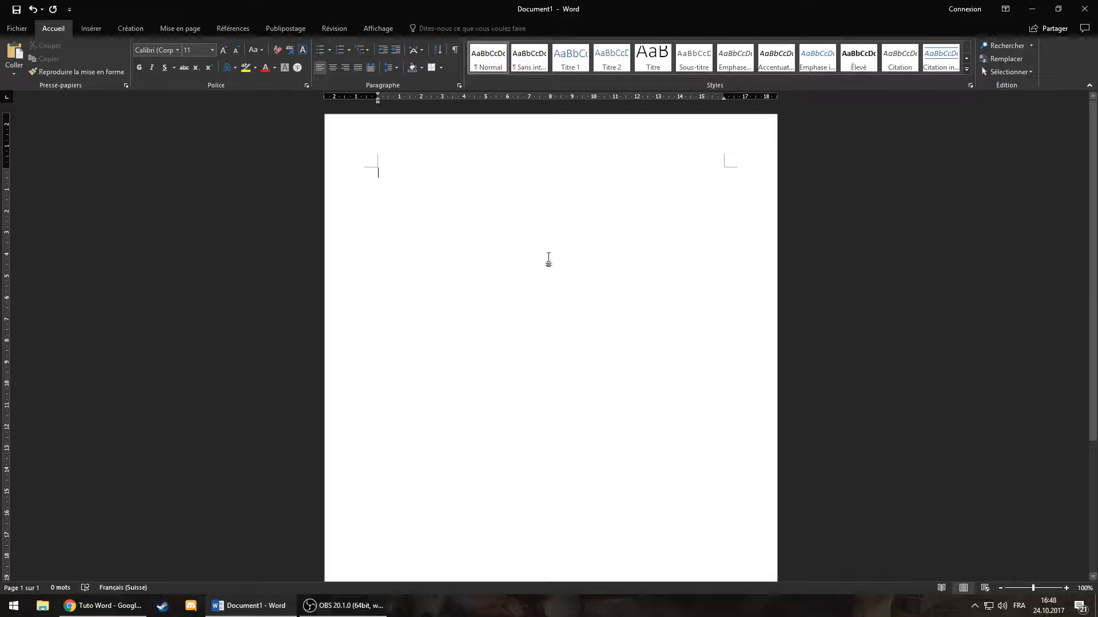
Step: Generate sample paragraphs with =rand() and show the formatting marks
{"action": "type", "text": "=rand()"}
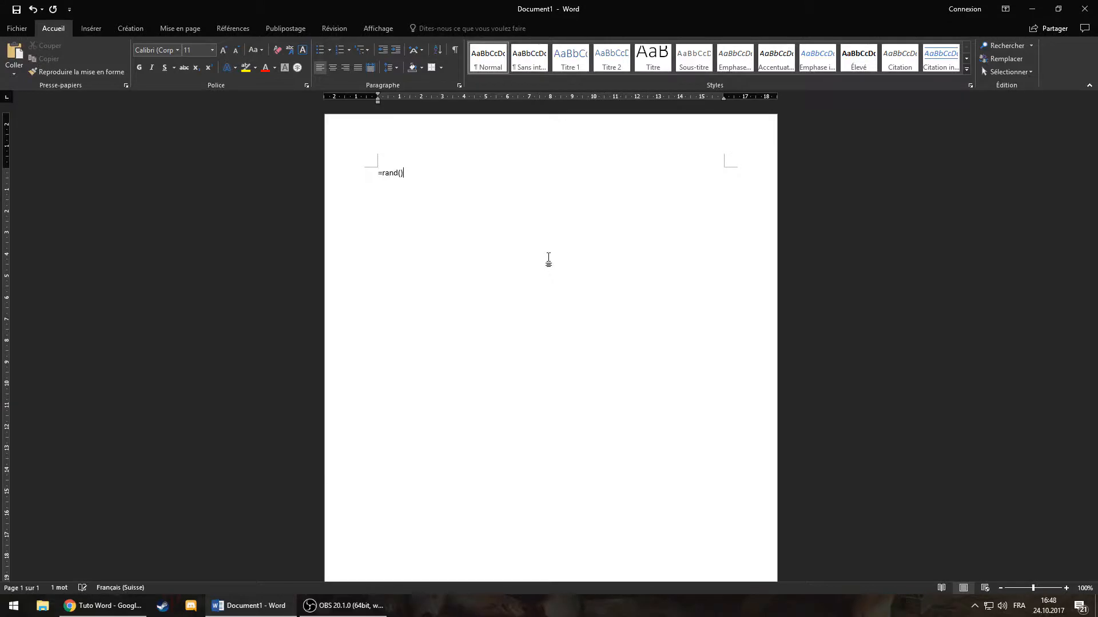
{"action": "key", "text": "Return"}
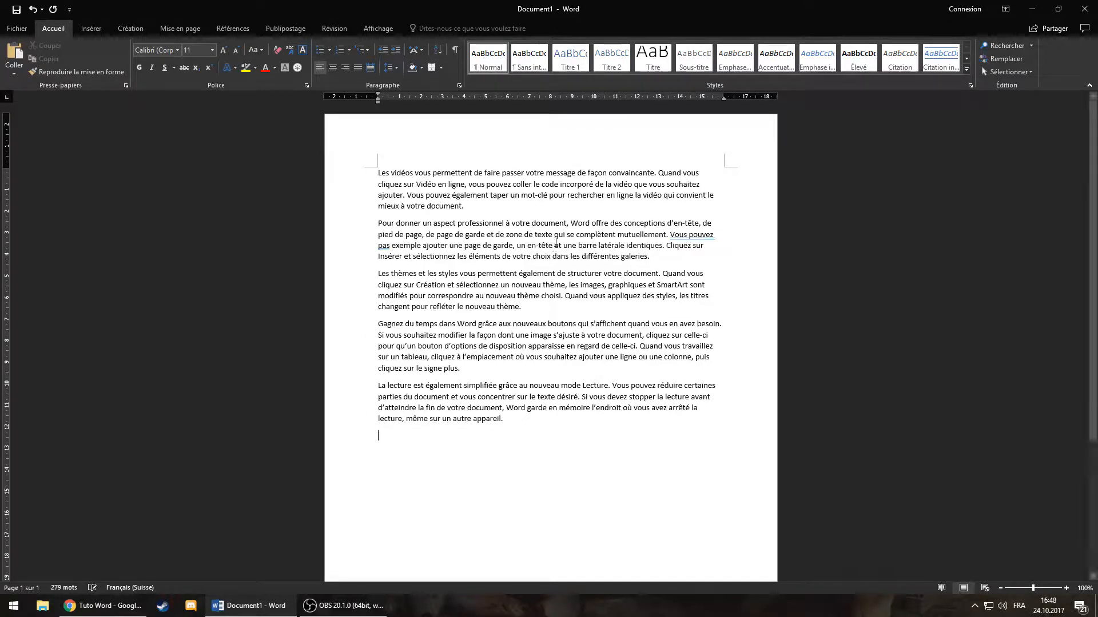
{"action": "left_click", "coordinate": [454, 51]}
Step: Set the line spacing of the fourth paragraph, starting "Gagnez du temps", to Simple
{"action": "left_click_drag", "start_coordinate": [475, 375], "coordinate": [377, 322]}
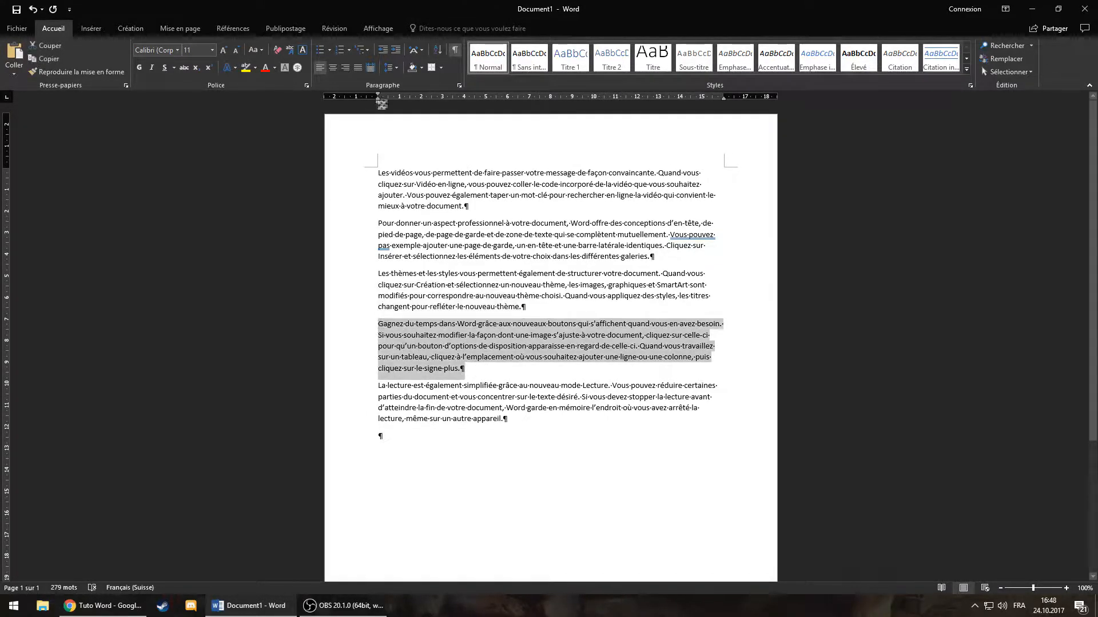
{"action": "left_click", "coordinate": [460, 86]}
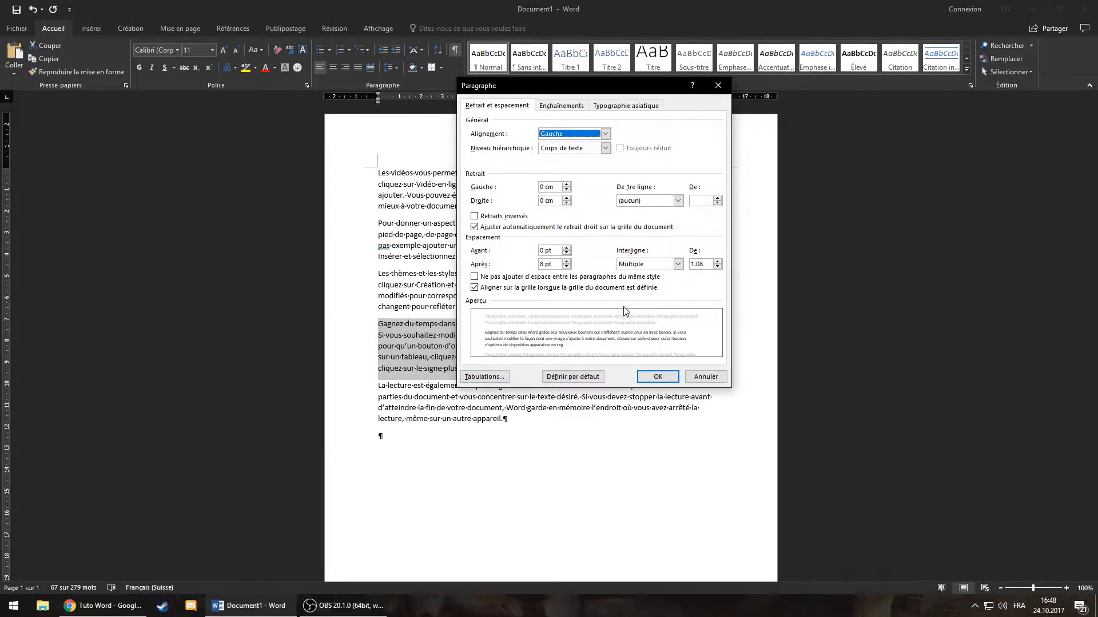
{"action": "left_click", "coordinate": [655, 264]}
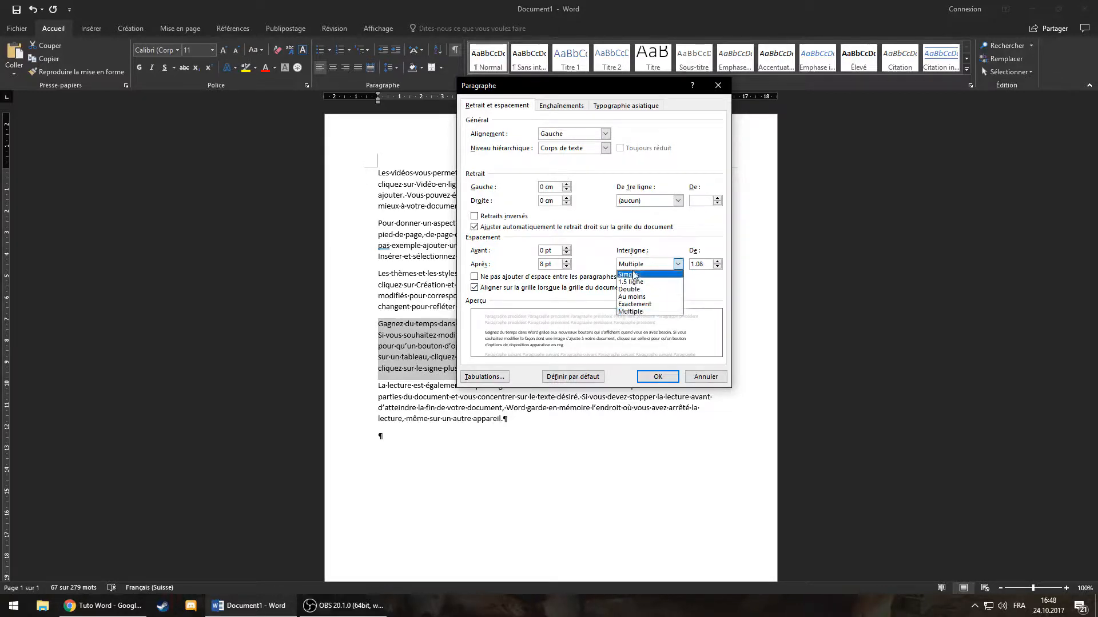
{"action": "left_click", "coordinate": [643, 272]}
{"action": "left_click", "coordinate": [646, 377]}
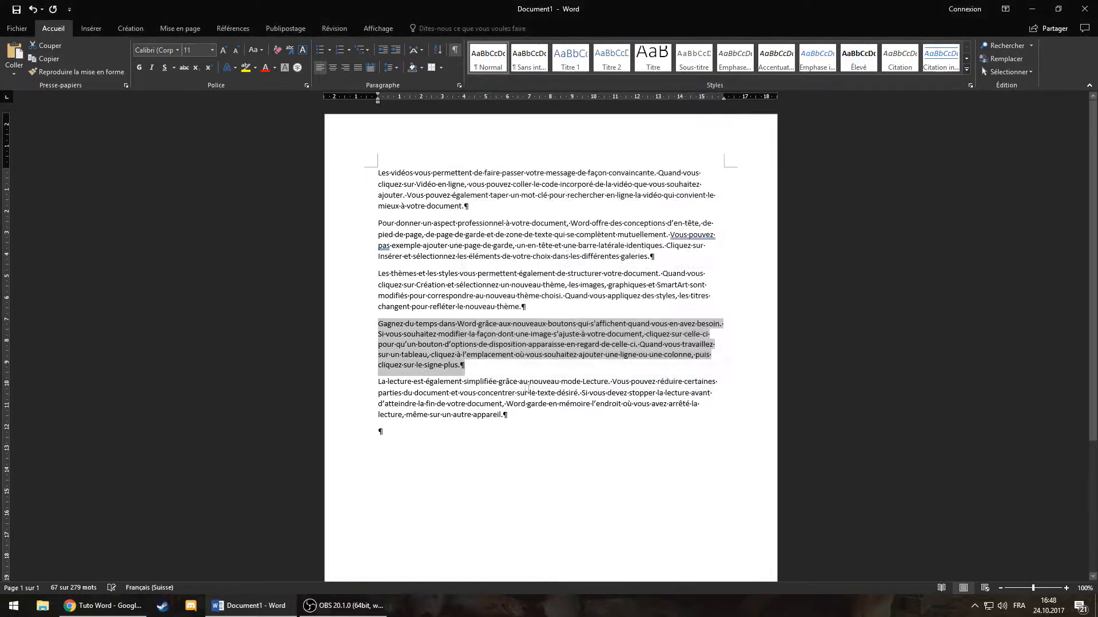
Step: Change the line spacing of the fourth paragraph to 1.5 ligne
{"action": "left_click", "coordinate": [459, 86]}
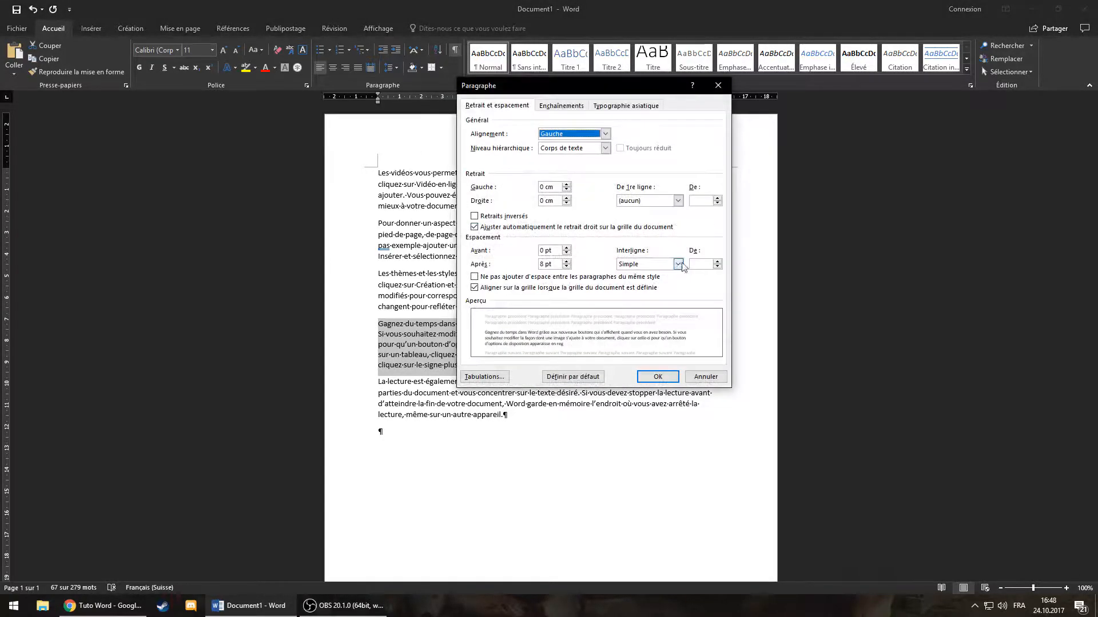
{"action": "left_click", "coordinate": [677, 263]}
{"action": "left_click", "coordinate": [657, 282]}
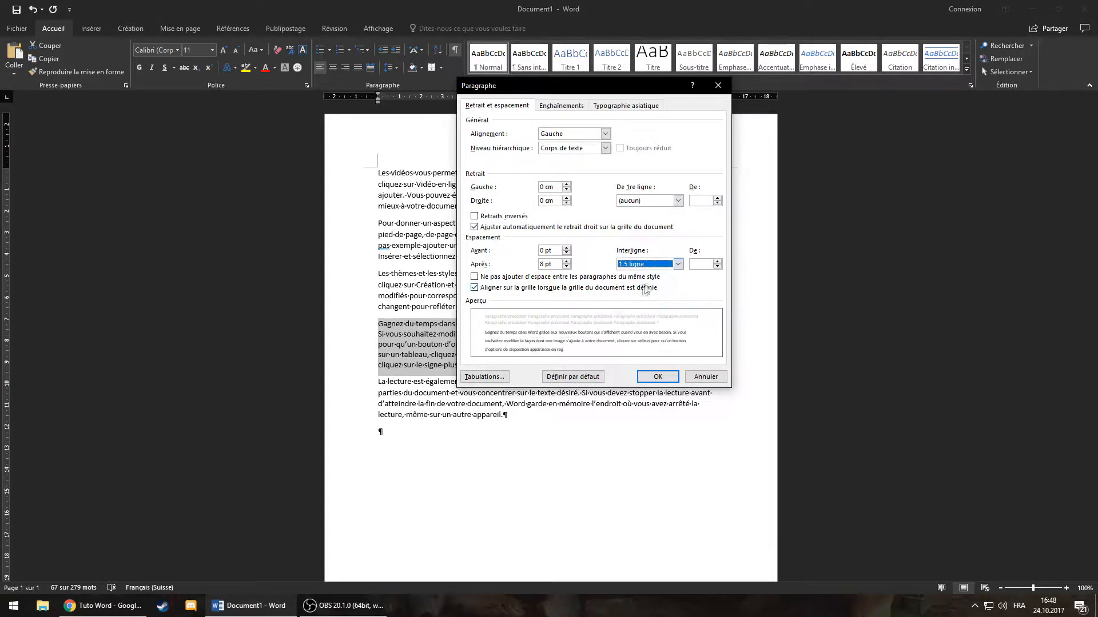
{"action": "left_click", "coordinate": [645, 380]}
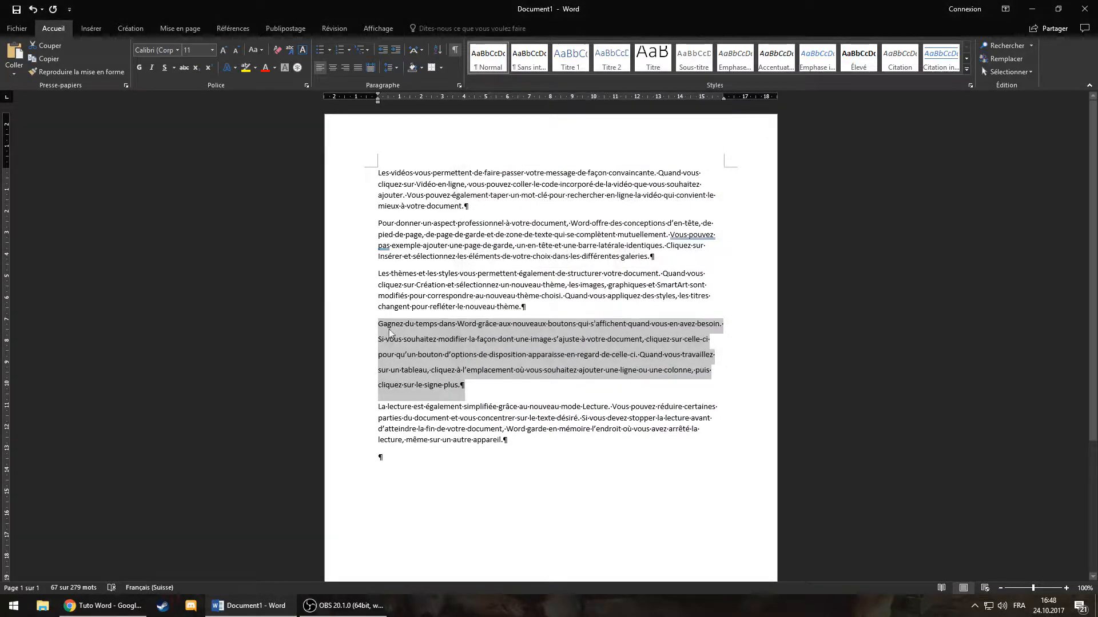
Step: Change the fourth paragraph's line spacing to Double and deselect the text
{"action": "left_click", "coordinate": [459, 86]}
{"action": "left_click", "coordinate": [661, 263]}
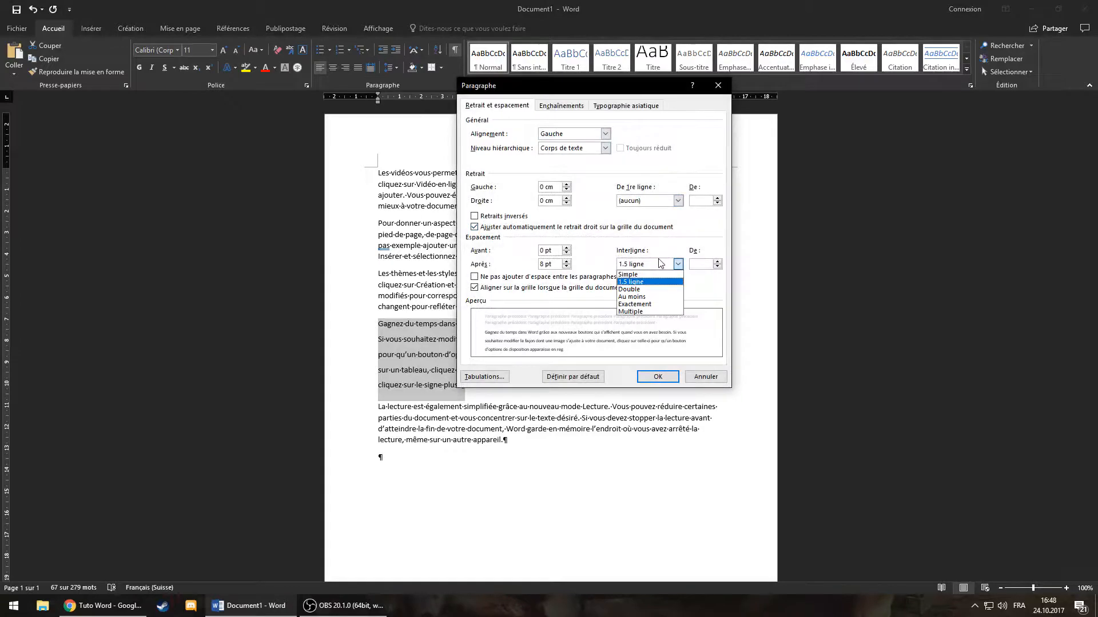
{"action": "left_click", "coordinate": [649, 289]}
{"action": "left_click", "coordinate": [660, 378]}
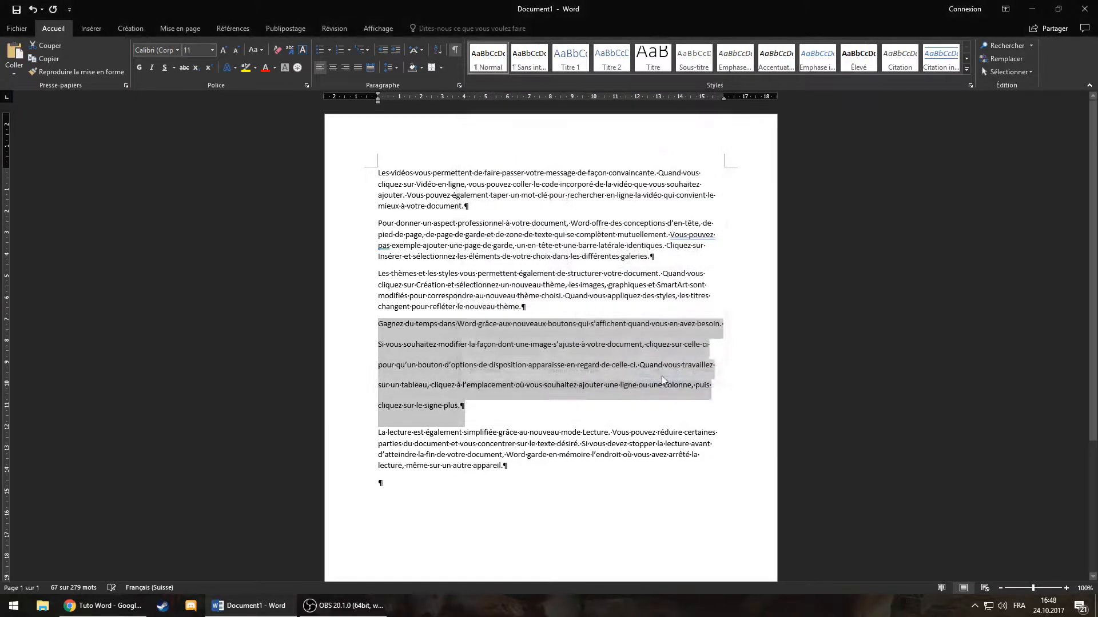
{"action": "left_click", "coordinate": [662, 367]}
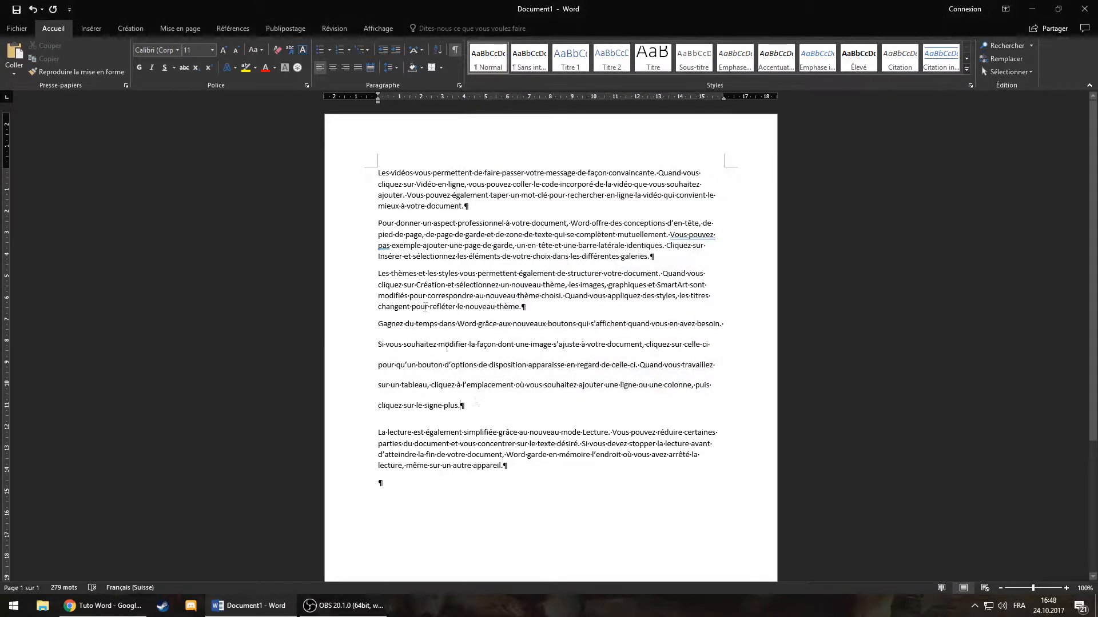
Step: Try the Exactement and Au moins line spacing options for the fourth paragraph
{"action": "left_click", "coordinate": [459, 85]}
{"action": "left_click", "coordinate": [649, 264]}
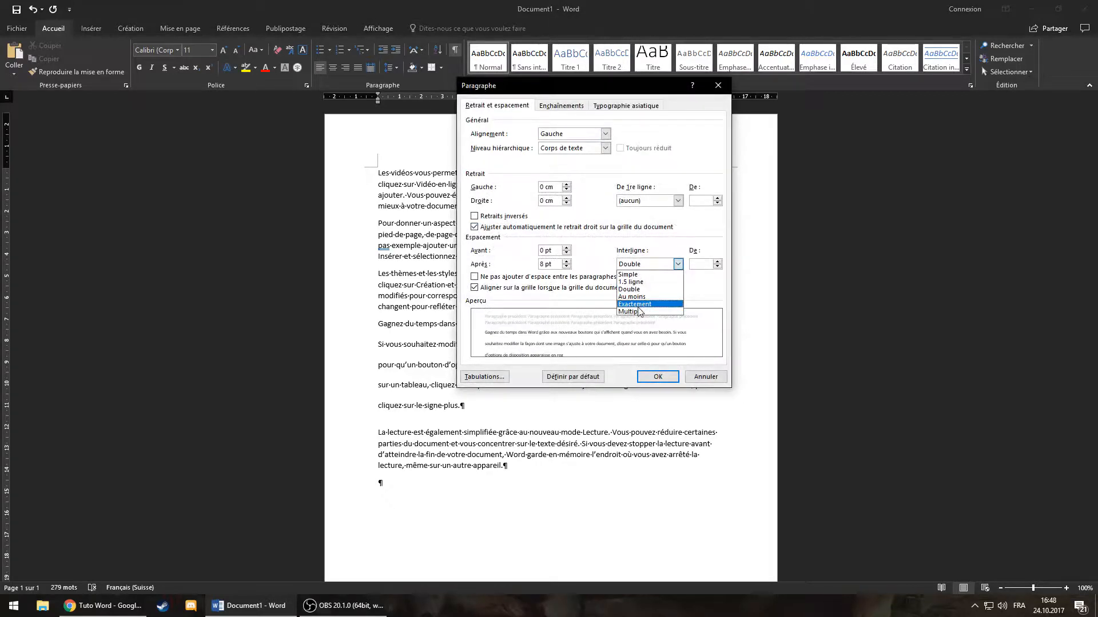
{"action": "left_click", "coordinate": [637, 305]}
{"action": "left_click", "coordinate": [663, 264]}
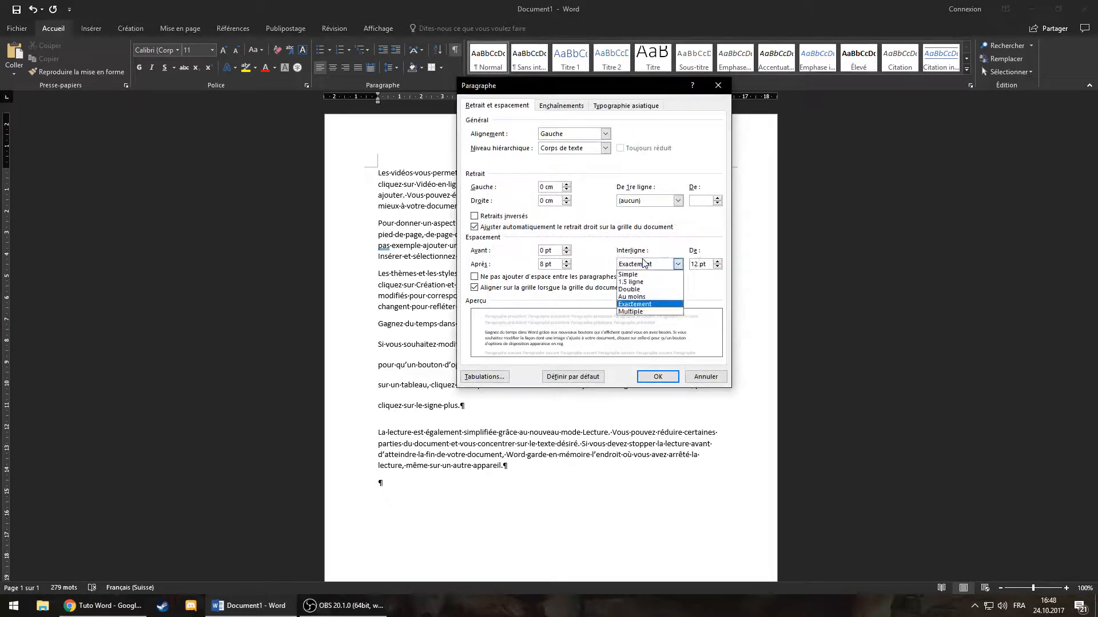
{"action": "left_click", "coordinate": [655, 306]}
{"action": "left_click", "coordinate": [694, 265]}
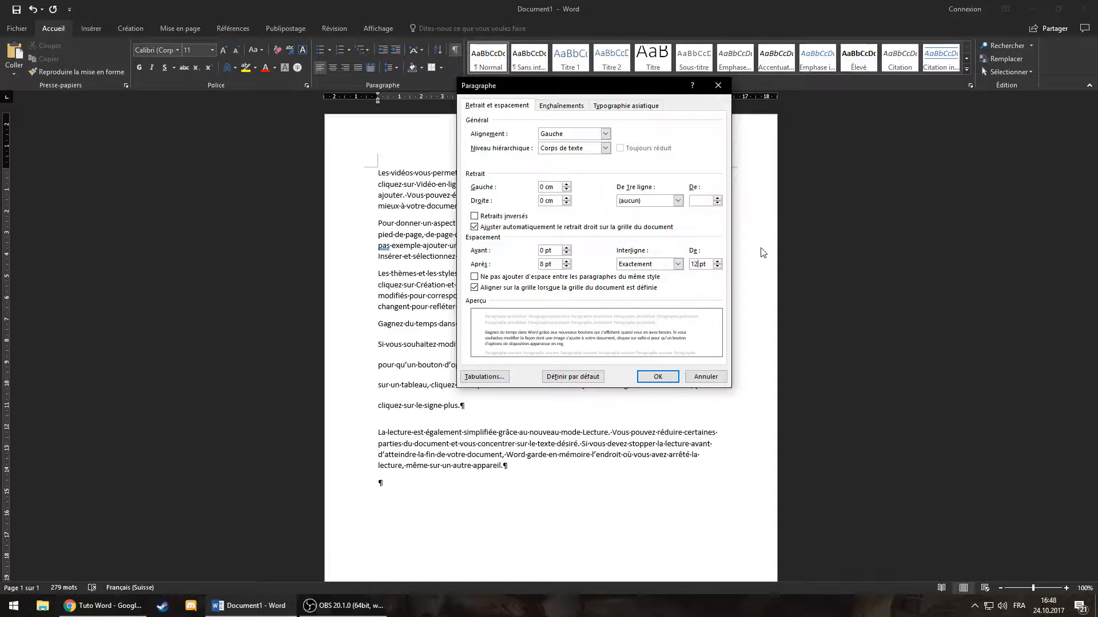
{"action": "left_click", "coordinate": [678, 264]}
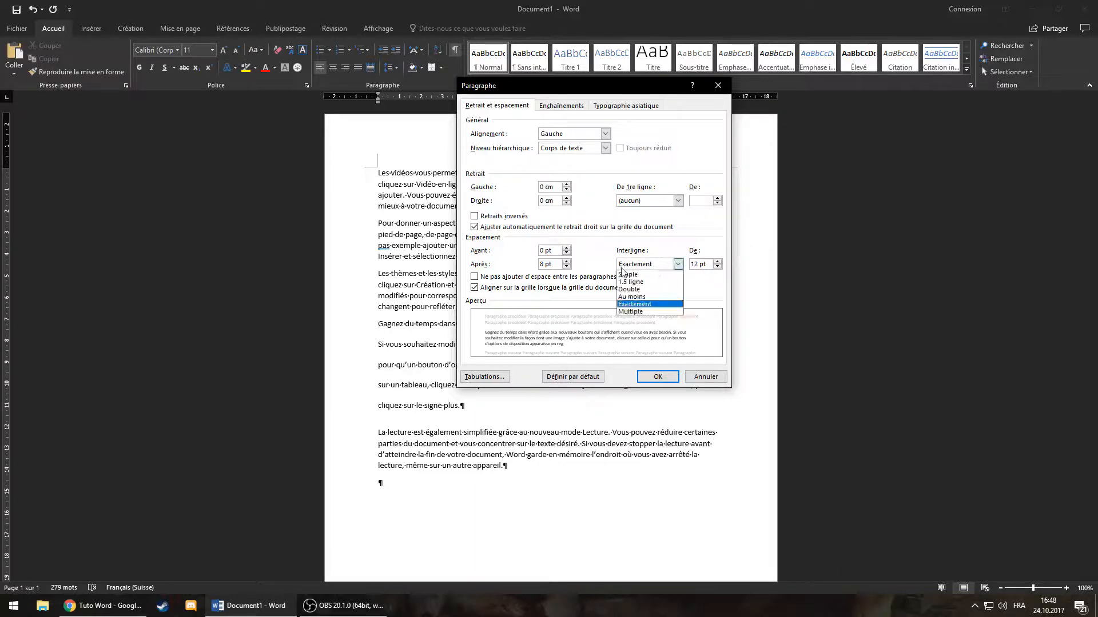
{"action": "left_click", "coordinate": [647, 299]}
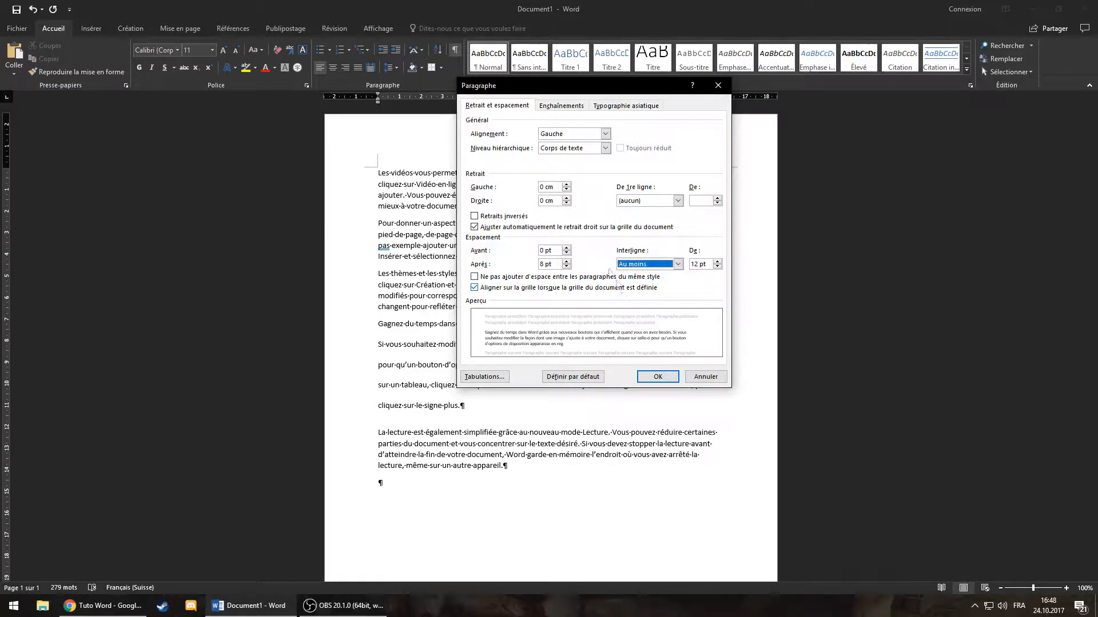
Step: Apply Multiple line spacing with a value of 1 to the fourth paragraph
{"action": "left_click", "coordinate": [678, 264]}
{"action": "left_click", "coordinate": [645, 319]}
{"action": "left_click", "coordinate": [704, 266]}
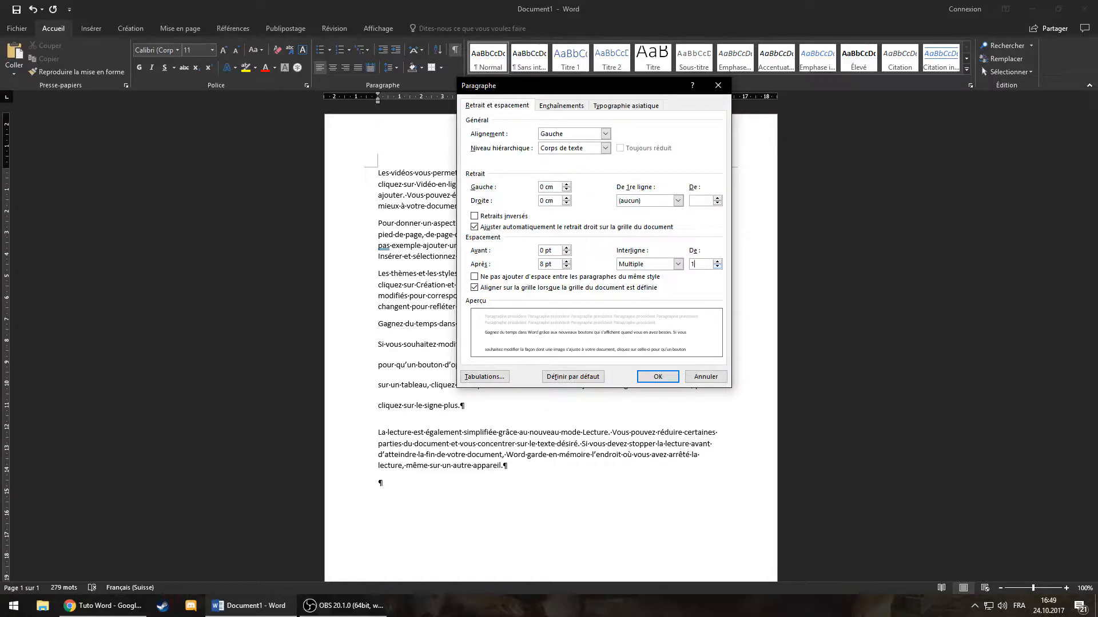
{"action": "type", "text": "1"}
{"action": "key", "text": "Return"}
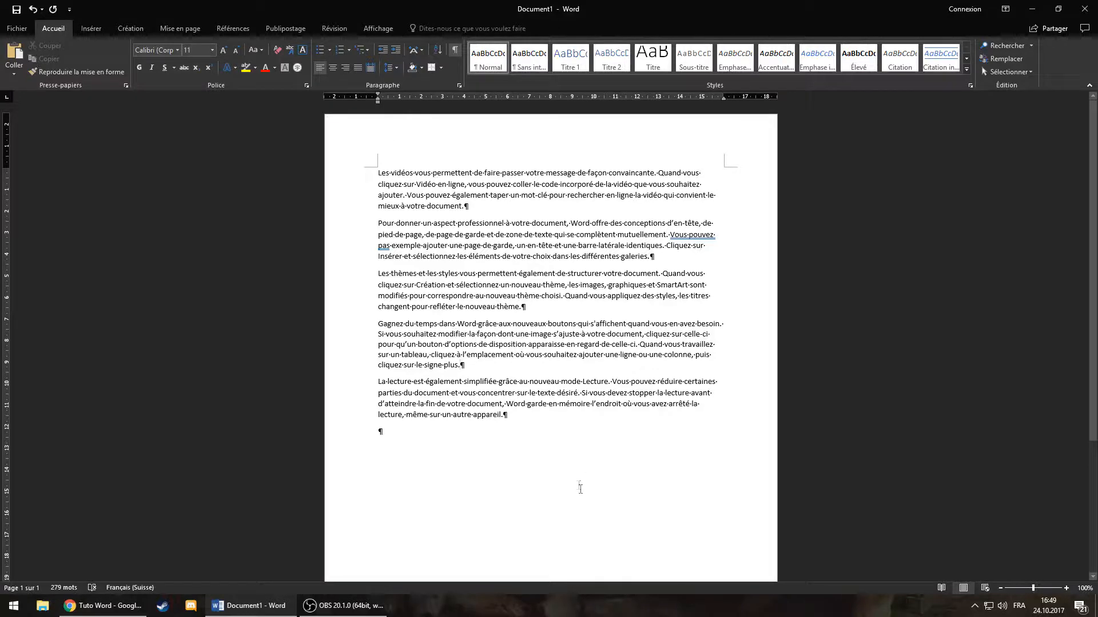
Step: Replace all the sample text with four separate lines: Œufs, Chocolat, Lait and Farine
{"action": "left_click_drag", "start_coordinate": [518, 430], "coordinate": [337, 115]}
{"action": "key", "text": "Delete"}
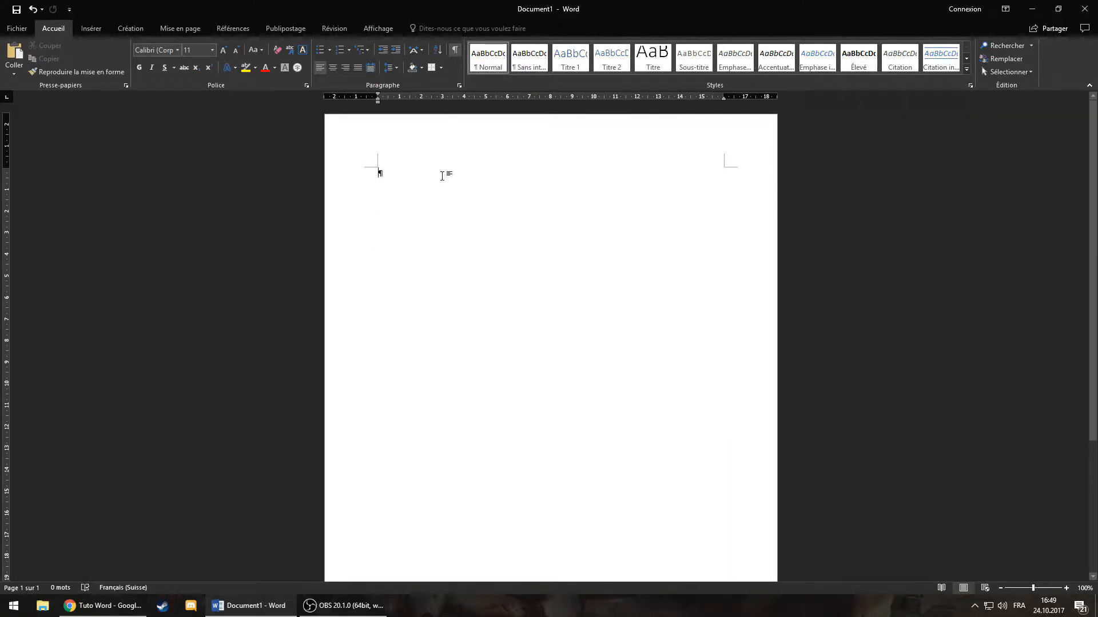
{"action": "type", "text": "Oe"}
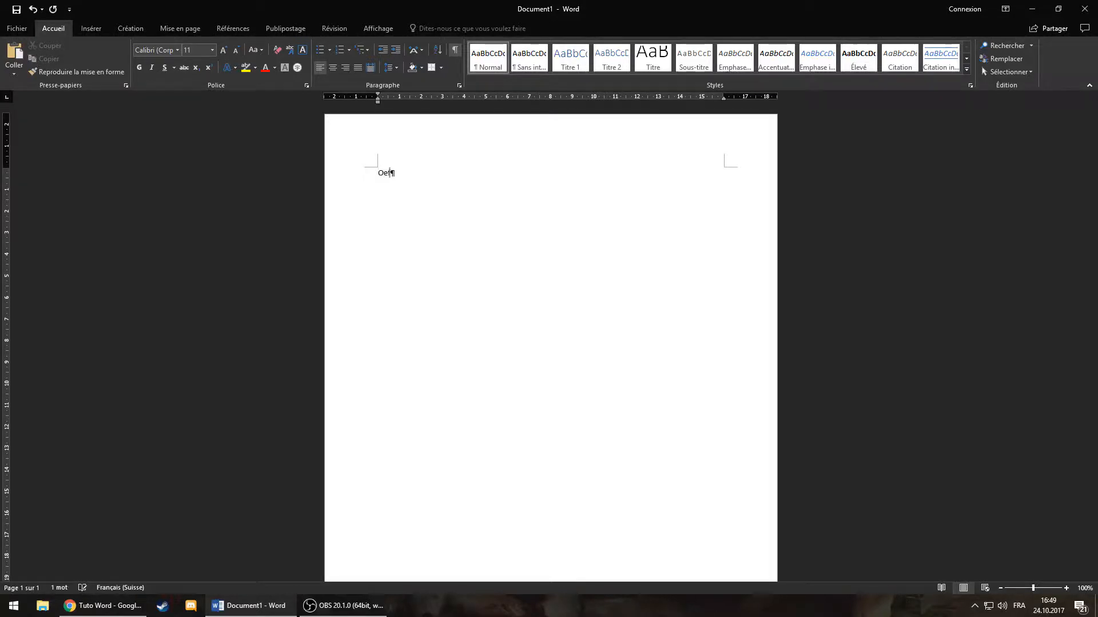
{"action": "type", "text": "eufs"}
{"action": "key", "text": "Return"}
{"action": "type", "text": "Chocolat"}
{"action": "key", "text": "Return"}
{"action": "type", "text": "Lait"}
{"action": "key", "text": "Return"}
{"action": "type", "text": "farine"}
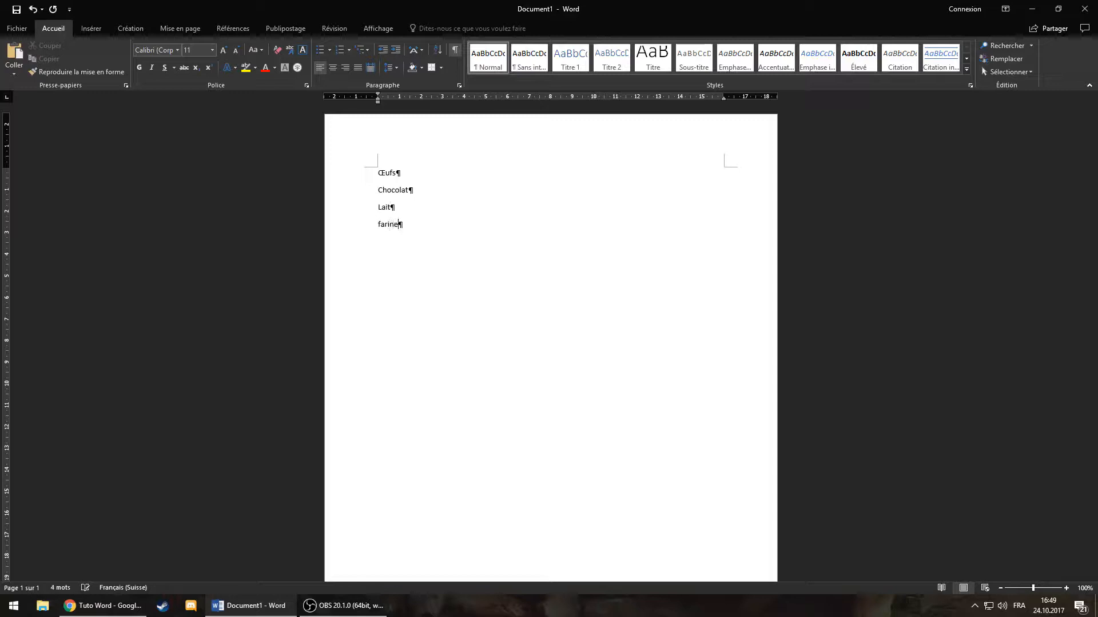
{"action": "key", "text": "Return"}
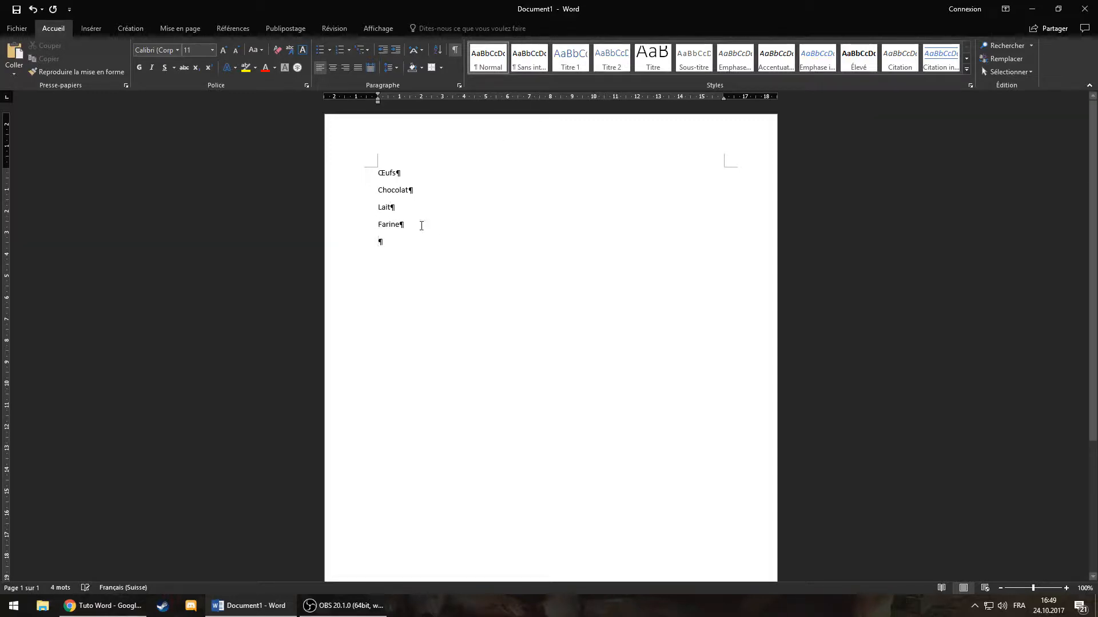
Step: Define a new bullet for the four ingredient lines using the right angle bracket (〉) from the Symbol font
{"action": "left_click_drag", "start_coordinate": [364, 224], "coordinate": [342, 173]}
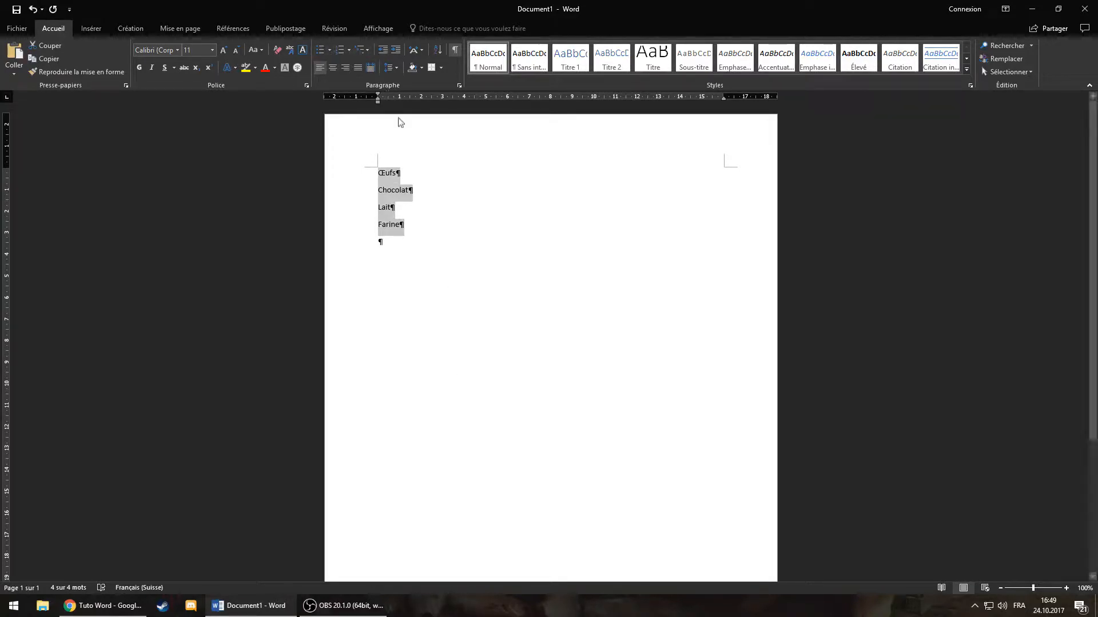
{"action": "left_click", "coordinate": [330, 51]}
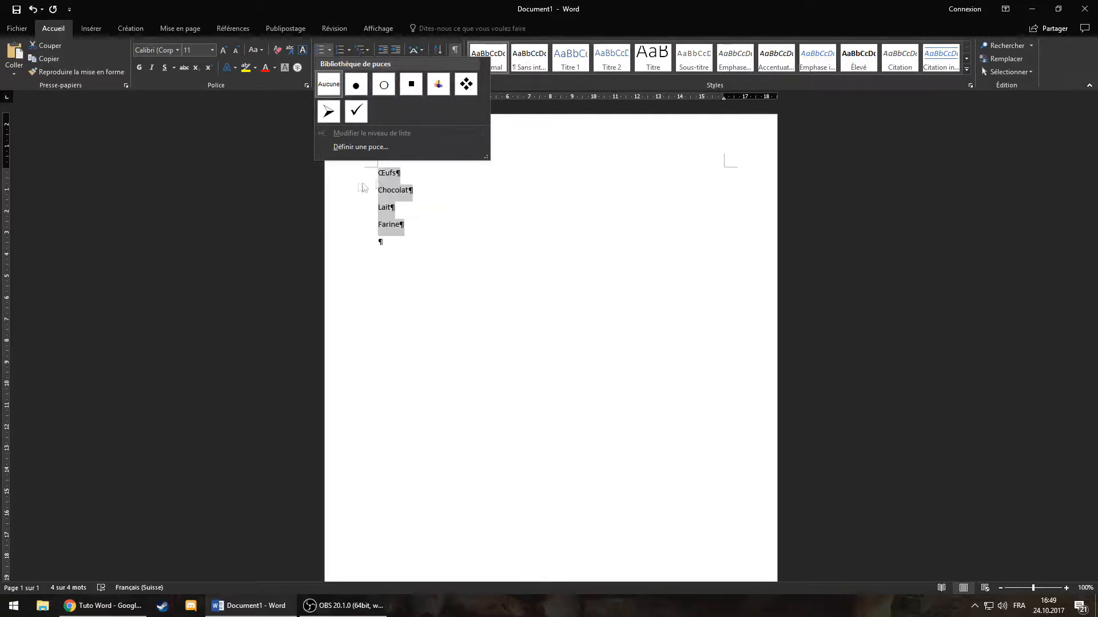
{"action": "left_click", "coordinate": [360, 146]}
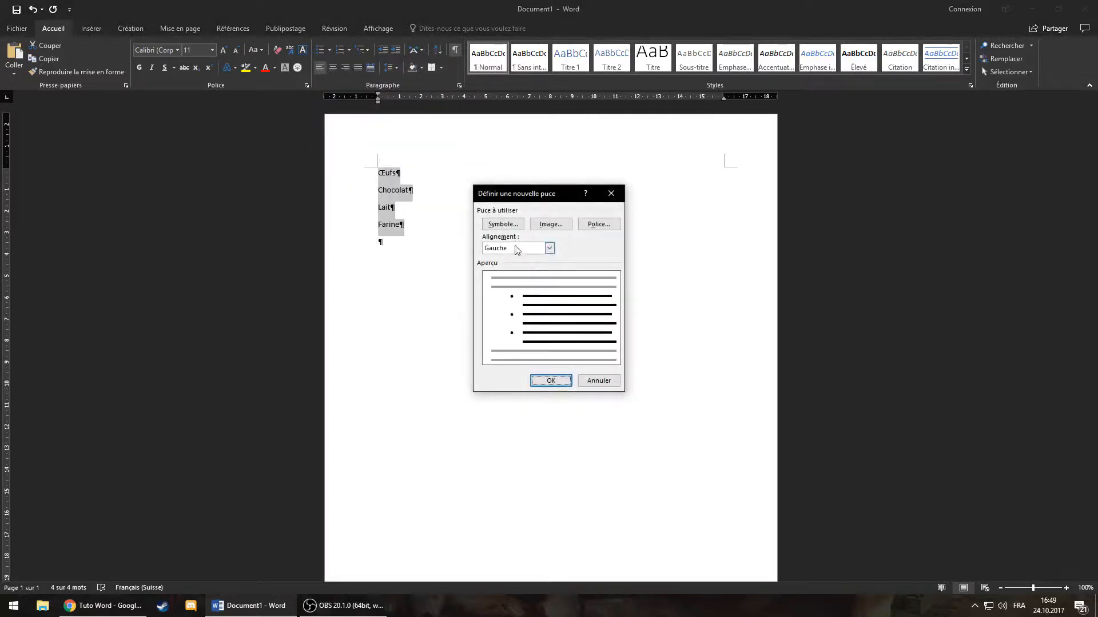
{"action": "left_click", "coordinate": [548, 224]}
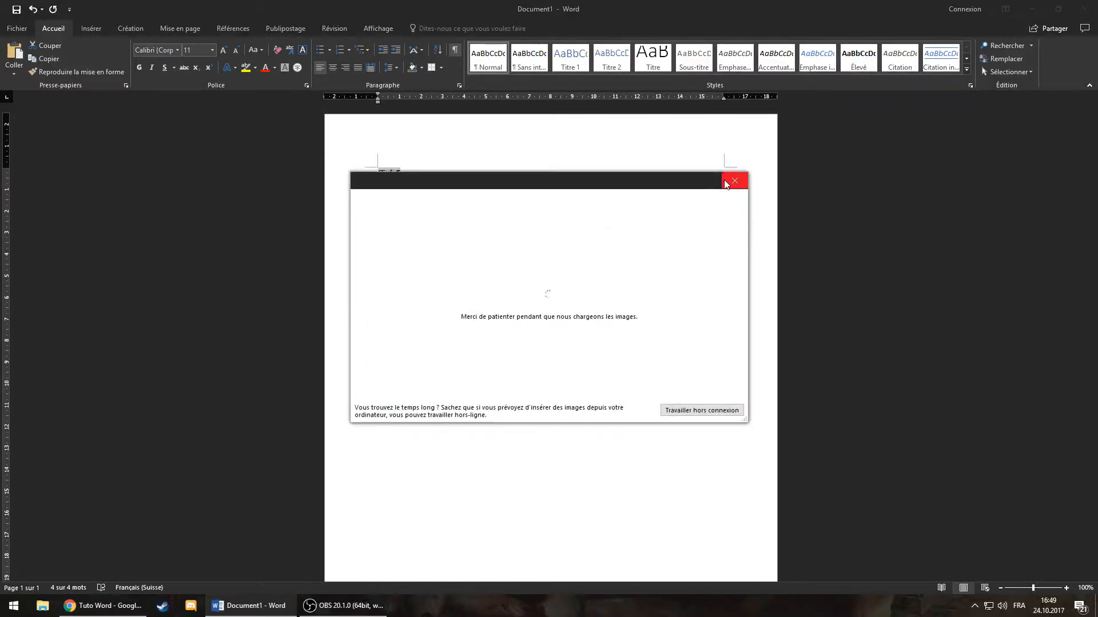
{"action": "left_click", "coordinate": [741, 181]}
{"action": "left_click", "coordinate": [503, 224]}
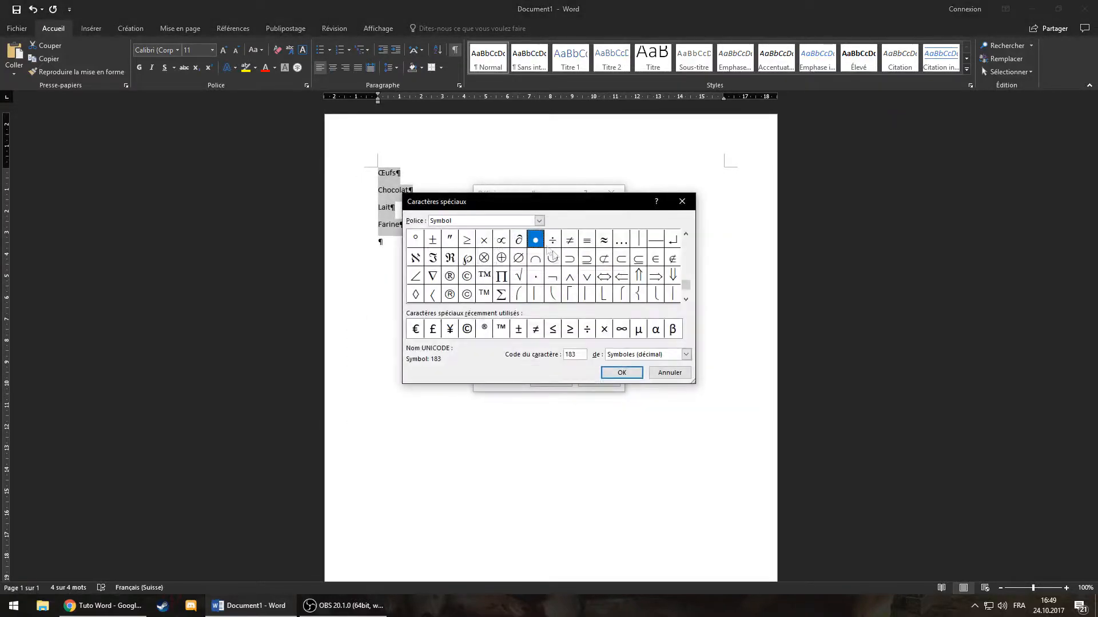
{"action": "left_click", "coordinate": [687, 297]}
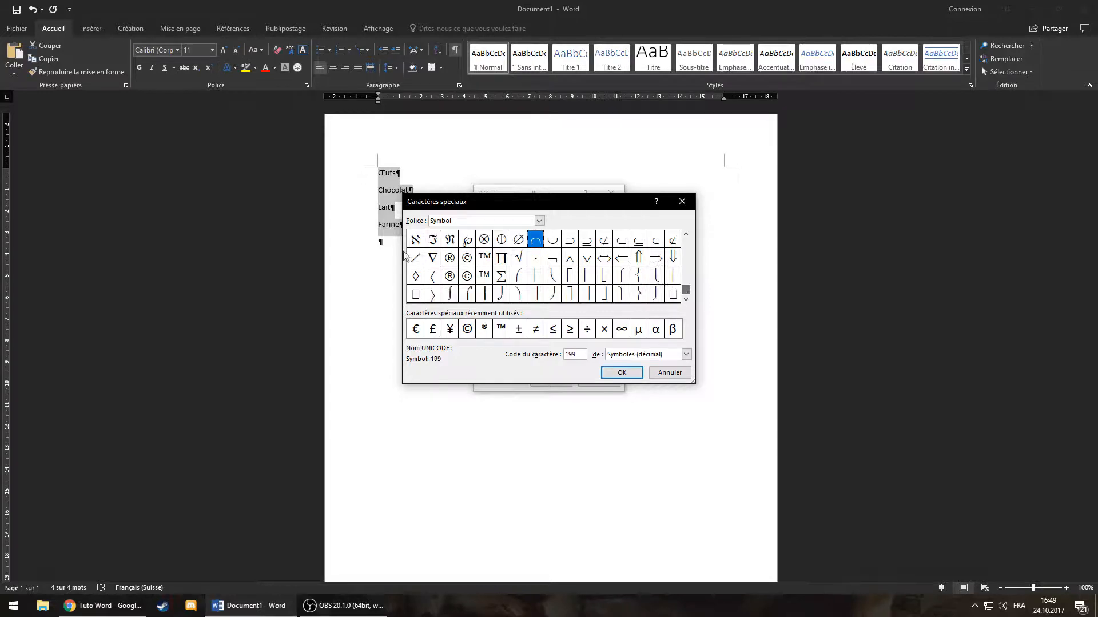
{"action": "left_click", "coordinate": [432, 294]}
{"action": "left_click", "coordinate": [621, 372]}
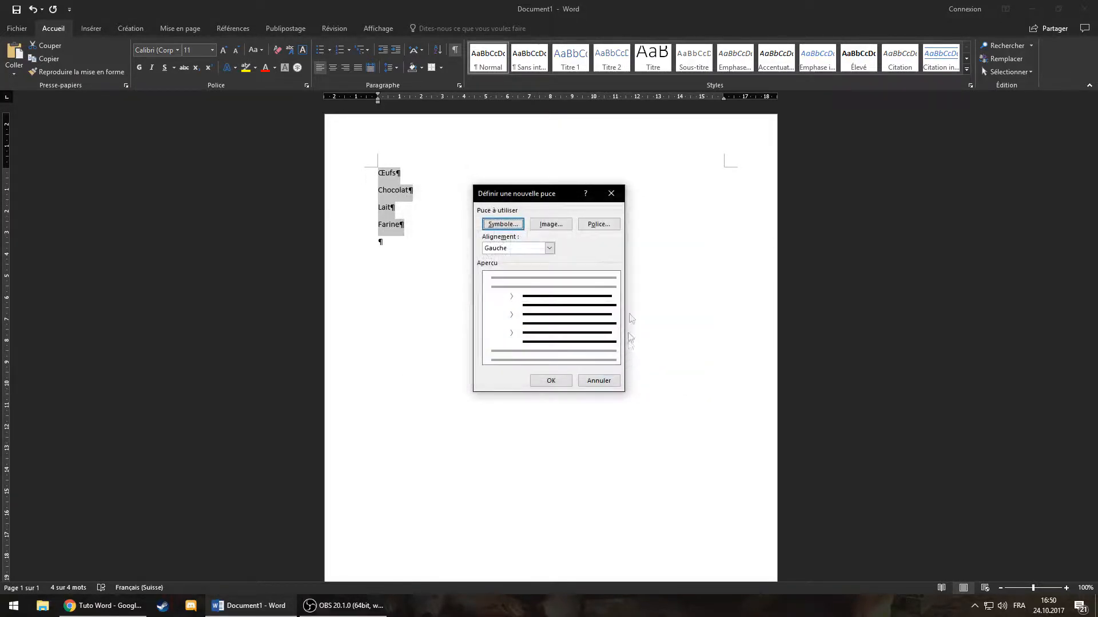
{"action": "left_click", "coordinate": [551, 381]}
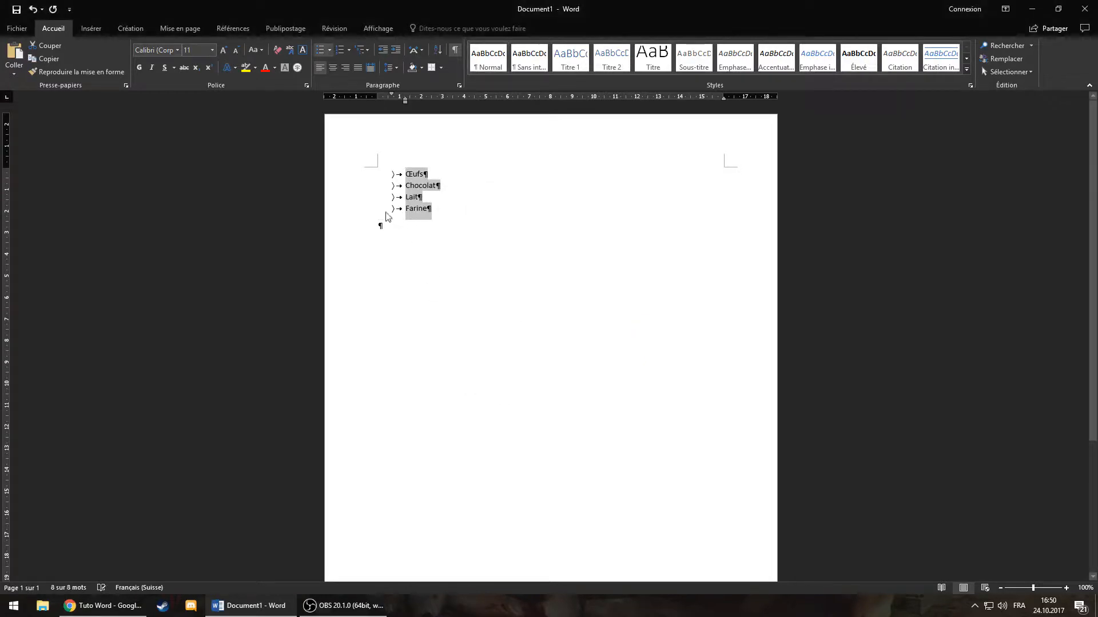
Step: Copy the four bulleted ingredients and paste them directly below Farine as a second set of items
{"action": "left_click", "coordinate": [393, 174]}
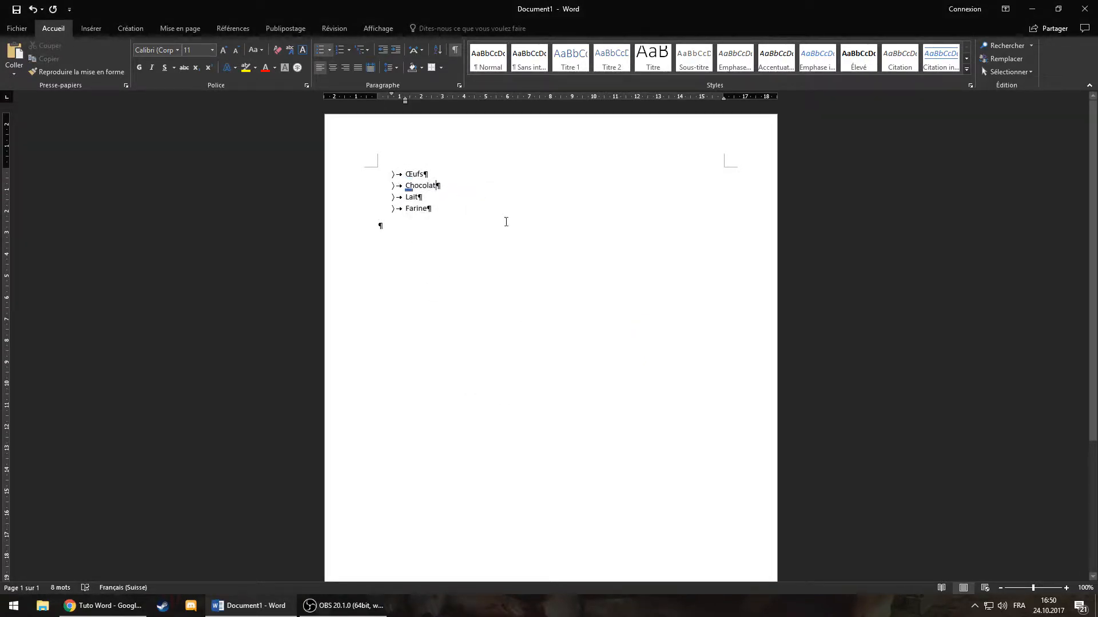
{"action": "left_click", "coordinate": [431, 226]}
{"action": "key", "text": "BackSpace"}
{"action": "left_click_drag", "start_coordinate": [432, 210], "coordinate": [405, 173]}
{"action": "key", "text": "ctrl+c"}
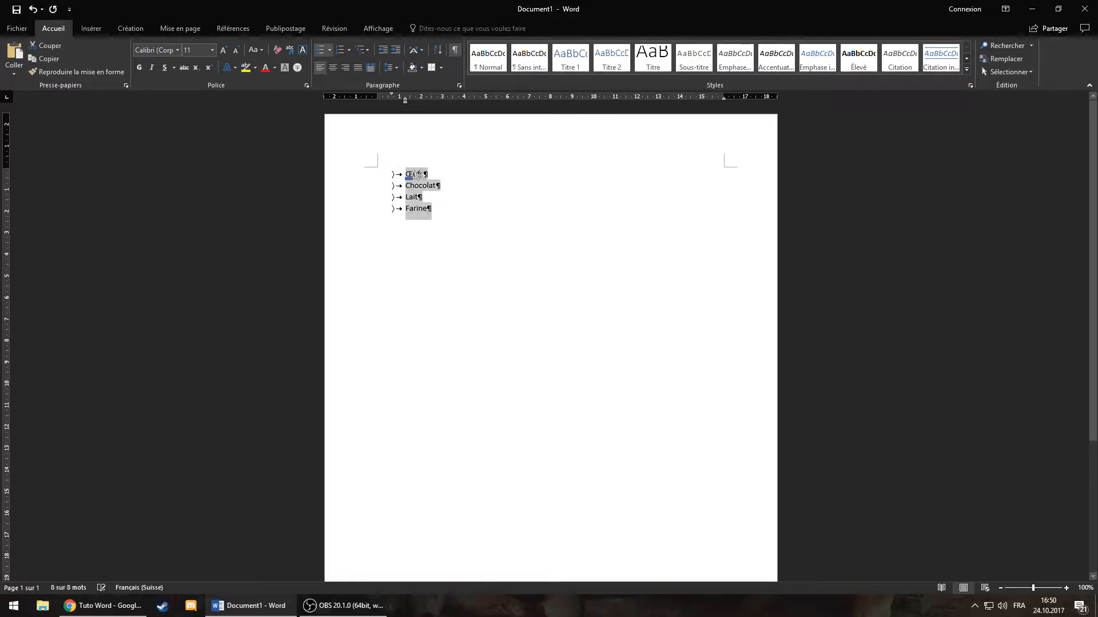
{"action": "left_click", "coordinate": [487, 213]}
{"action": "key", "text": "Return"}
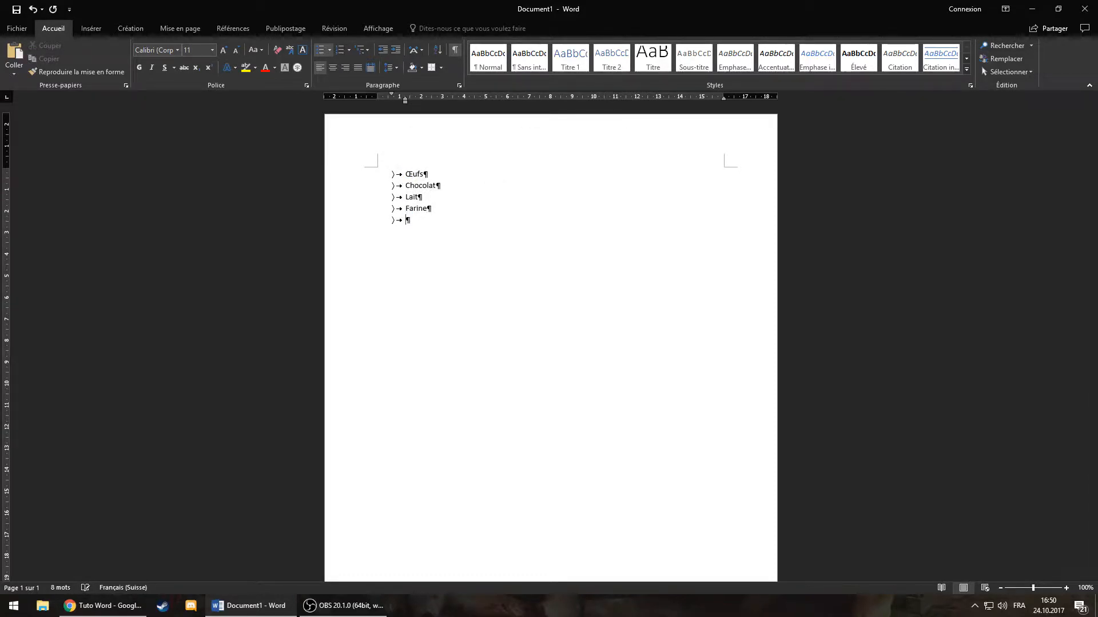
{"action": "key", "text": "BackSpace"}
{"action": "key", "text": "BackSpace"}
{"action": "key", "text": "BackSpace"}
{"action": "key", "text": "ctrl+v"}
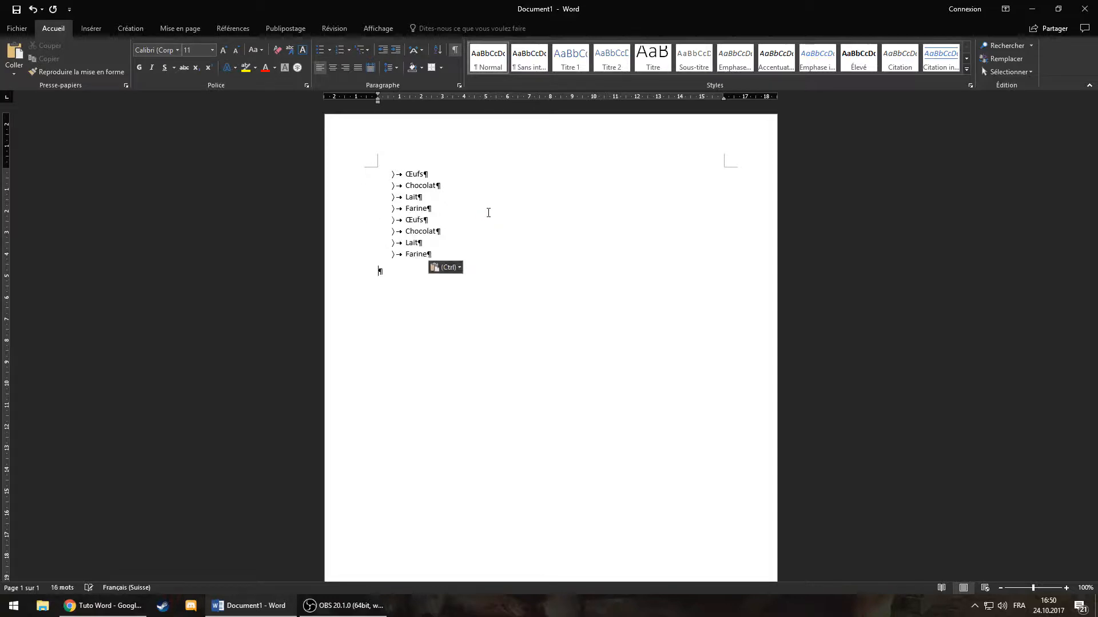
Step: Insert a blank, unbulleted paragraph between the first Farine and the second set of ingredients
{"action": "left_click", "coordinate": [436, 209]}
{"action": "key", "text": "Return"}
{"action": "key", "text": "BackSpace"}
{"action": "key", "text": "BackSpace"}
{"action": "key", "text": "Return"}
{"action": "key", "text": "Return"}
{"action": "key", "text": "BackSpace"}
{"action": "key", "text": "BackSpace"}
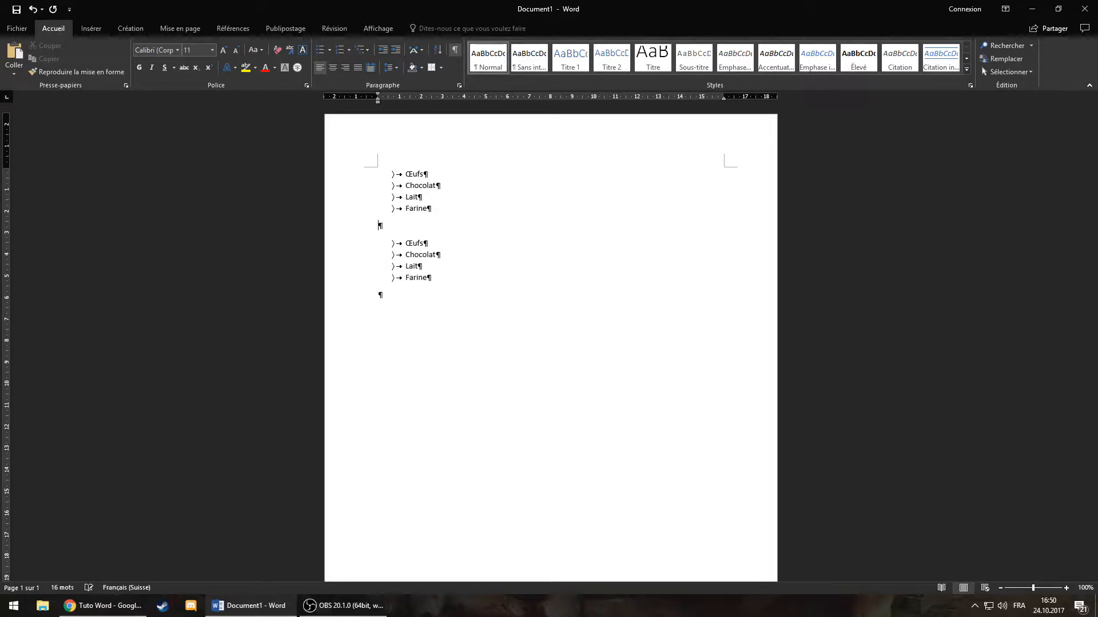
Step: Set the spacing after the blank separator paragraph to 36 pt and remove the empty paragraph at the document's end
{"action": "left_click", "coordinate": [460, 85]}
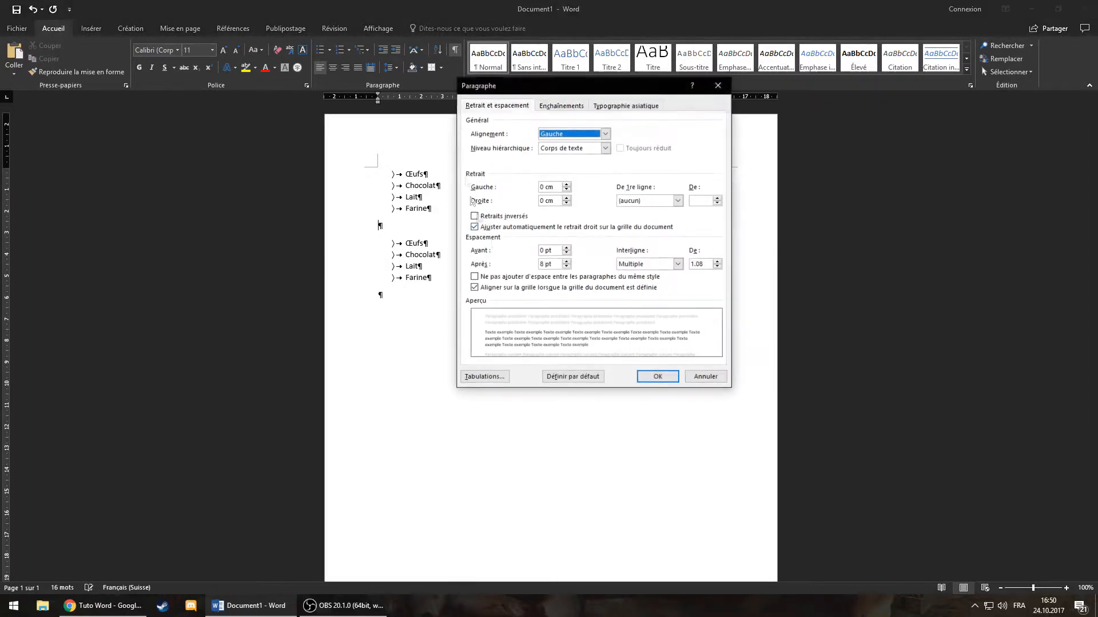
{"action": "left_click", "coordinate": [566, 261]}
{"action": "left_click", "coordinate": [566, 261]}
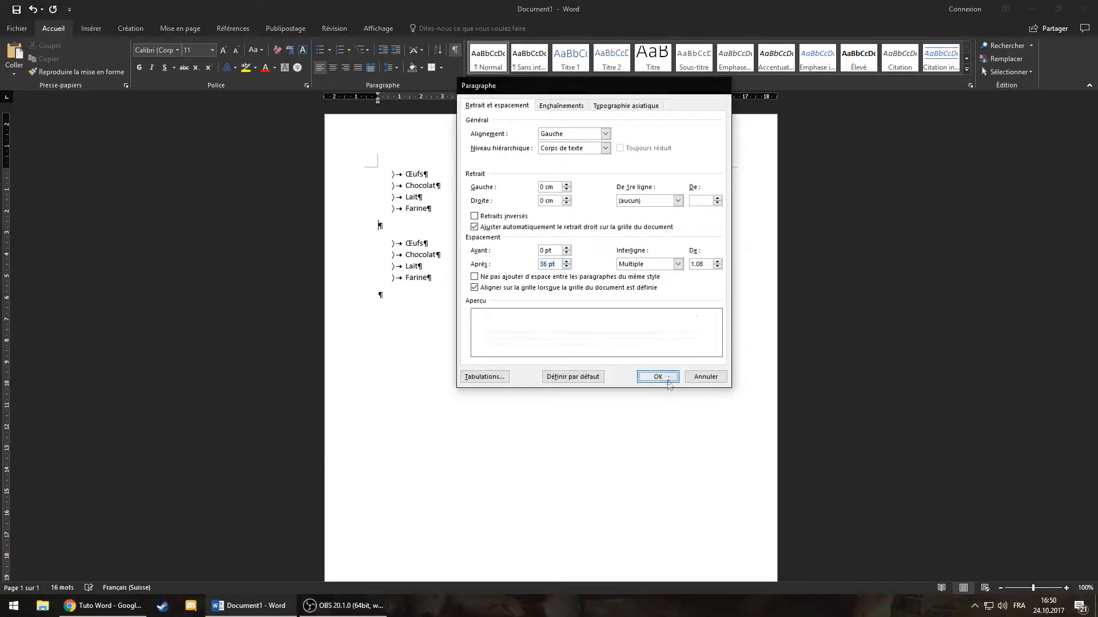
{"action": "left_click", "coordinate": [658, 377]}
{"action": "key", "text": "BackSpace"}
Step: Change the second set of ingredients to a numbered list in the I., II., III. Roman numeral format
{"action": "left_click_drag", "start_coordinate": [437, 303], "coordinate": [403, 264]}
{"action": "left_click", "coordinate": [349, 49]}
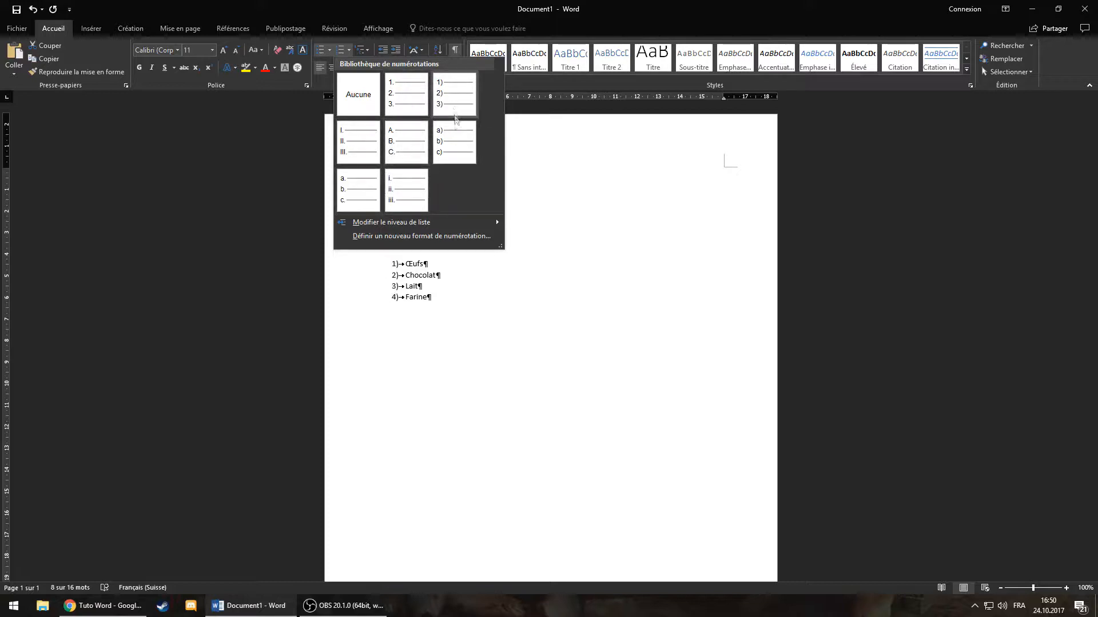
{"action": "left_click", "coordinate": [362, 151]}
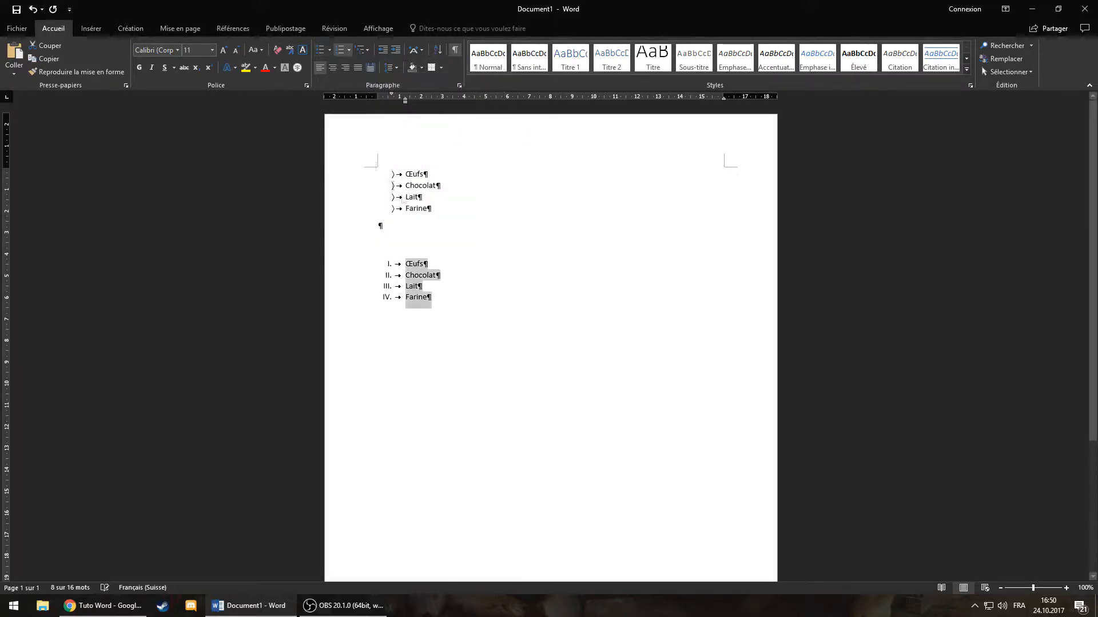
{"action": "left_click", "coordinate": [467, 263]}
{"action": "left_click", "coordinate": [446, 180]}
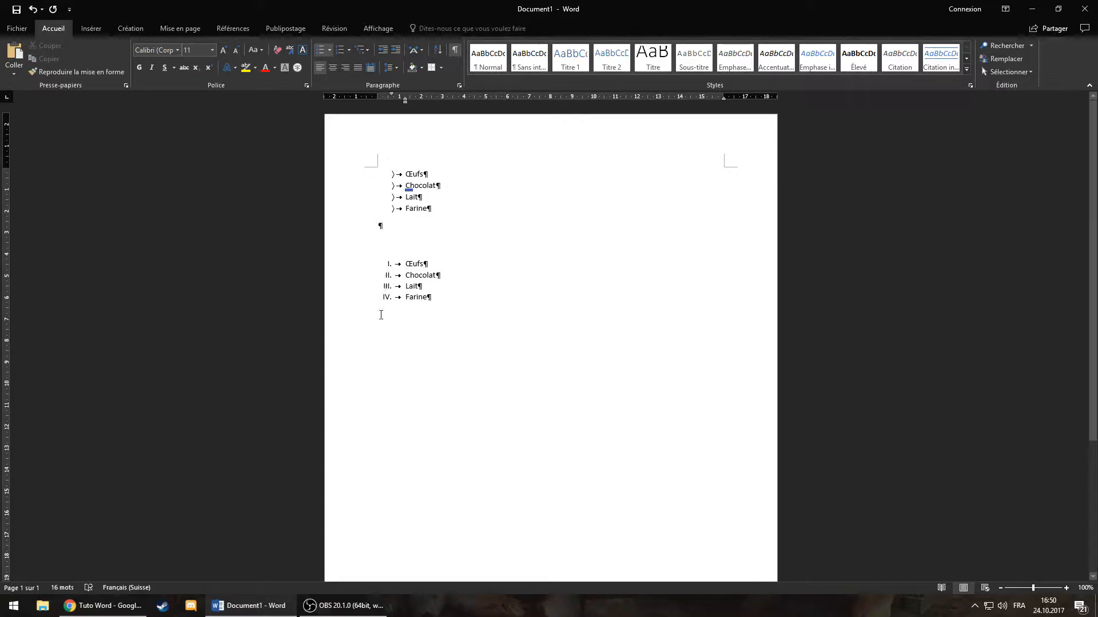
{"action": "left_click", "coordinate": [367, 50]}
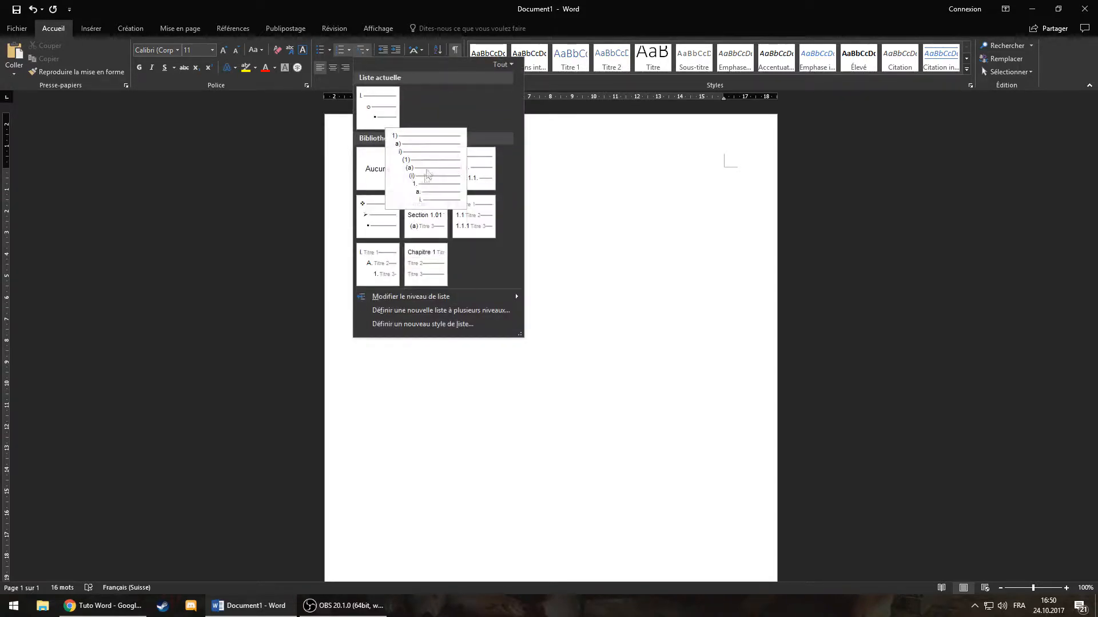
{"action": "left_click", "coordinate": [648, 221]}
Step: Demote the Lait item in the bulleted list by four levels, and promote it back to the first level
{"action": "left_click", "coordinate": [463, 185]}
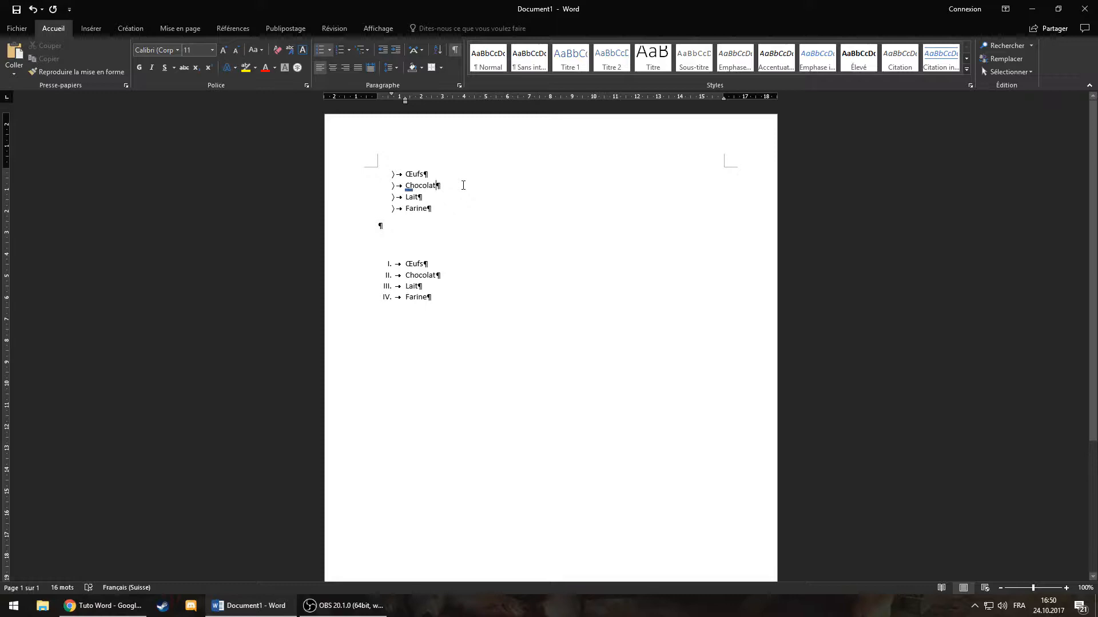
{"action": "key", "text": "Tab"}
{"action": "key", "text": "Left"}
{"action": "key", "text": "Left"}
{"action": "key", "text": "Left"}
{"action": "key", "text": "Left"}
{"action": "key", "text": "Left"}
{"action": "key", "text": "Tab"}
{"action": "key", "text": "Tab"}
{"action": "key", "text": "Tab"}
{"action": "key", "text": "Tab"}
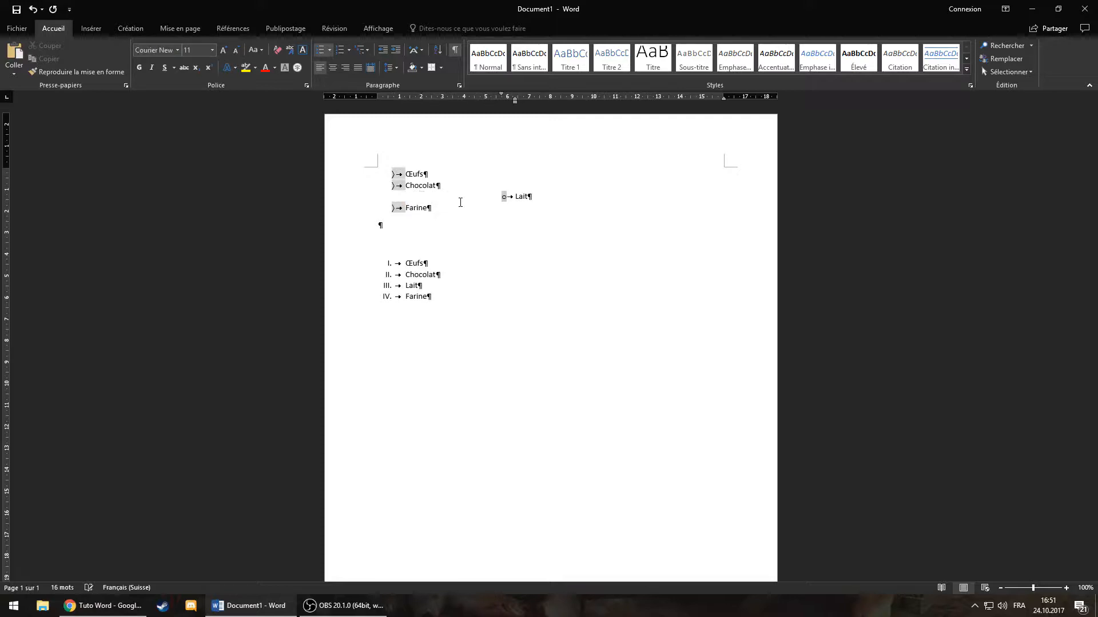
{"action": "key", "text": "shift+Tab"}
{"action": "key", "text": "shift+Tab"}
{"action": "key", "text": "shift+Tab"}
{"action": "key", "text": "shift+Tab"}
Step: Repeat demoting Lait four list levels and promoting it back to the first level twice more
{"action": "key", "text": "Tab"}
{"action": "key", "text": "Tab"}
{"action": "key", "text": "Tab"}
{"action": "key", "text": "Tab"}
{"action": "key", "text": "shift+Tab"}
{"action": "key", "text": "shift+Tab"}
{"action": "key", "text": "shift+Tab"}
{"action": "key", "text": "shift+Tab"}
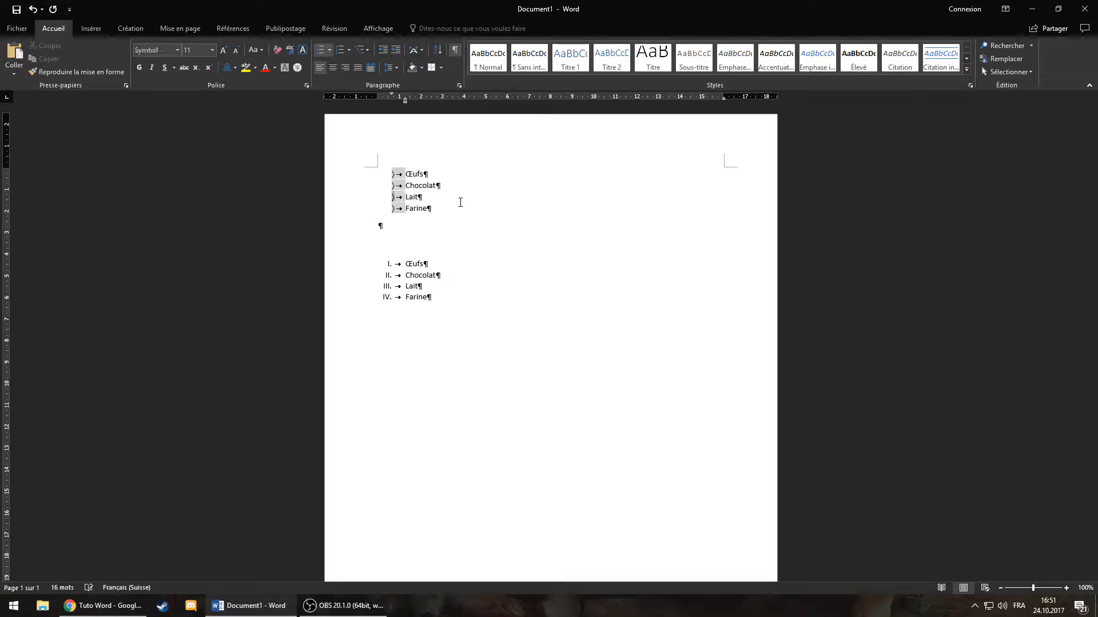
{"action": "key", "text": "Tab"}
{"action": "key", "text": "Tab"}
{"action": "key", "text": "Tab"}
{"action": "key", "text": "Tab"}
{"action": "key", "text": "shift+Tab"}
{"action": "key", "text": "shift+Tab"}
{"action": "key", "text": "shift+Tab"}
{"action": "key", "text": "shift+Tab"}
Step: Demote Lait under Chocolat and replace it with two second-level items: Chocolat au lait and Chocolat noir
{"action": "left_click", "coordinate": [447, 197]}
{"action": "key", "text": "Tab"}
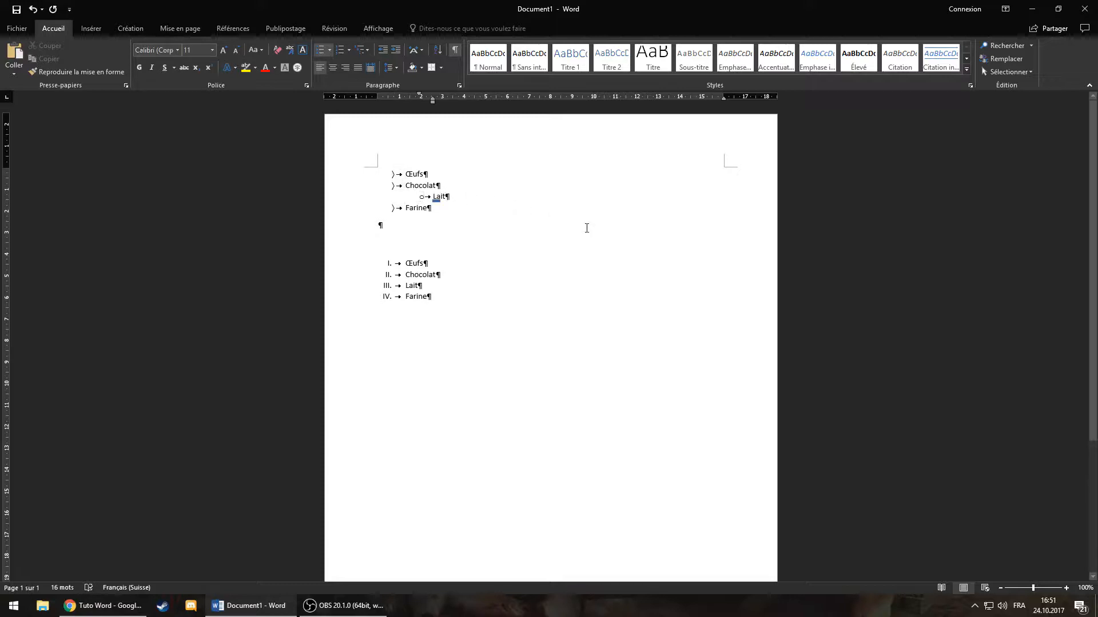
{"action": "key", "text": "BackSpace"}
{"action": "key", "text": "BackSpace"}
{"action": "key", "text": "BackSpace"}
{"action": "type", "text": "Choc"}
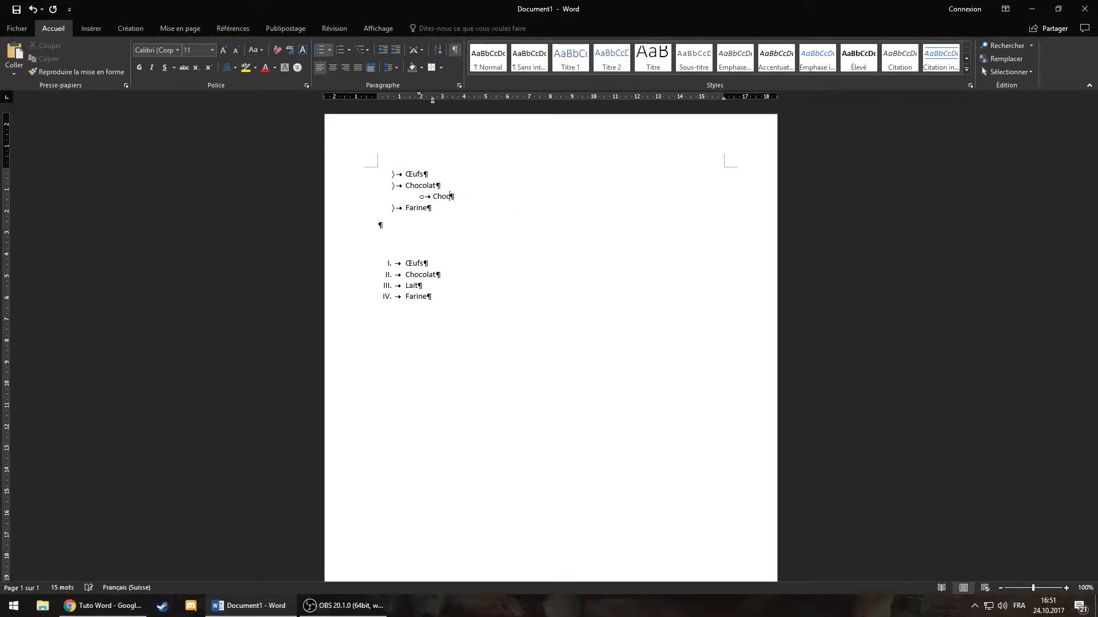
{"action": "type", "text": "olat au lait"}
{"action": "key", "text": "Return"}
{"action": "type", "text": "olat"}
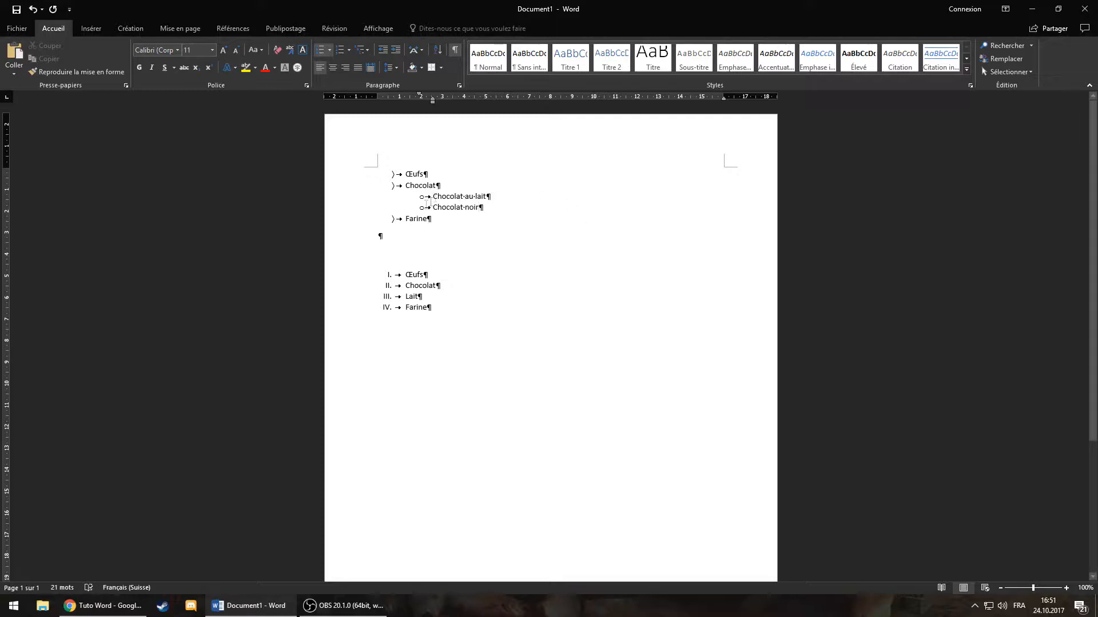
Step: Add two second-level items, Dsfsdfs and Dsfsdf, under Œufs in the Roman-numbered list
{"action": "left_click", "coordinate": [446, 275]}
{"action": "key", "text": "Return"}
{"action": "key", "text": "Tab"}
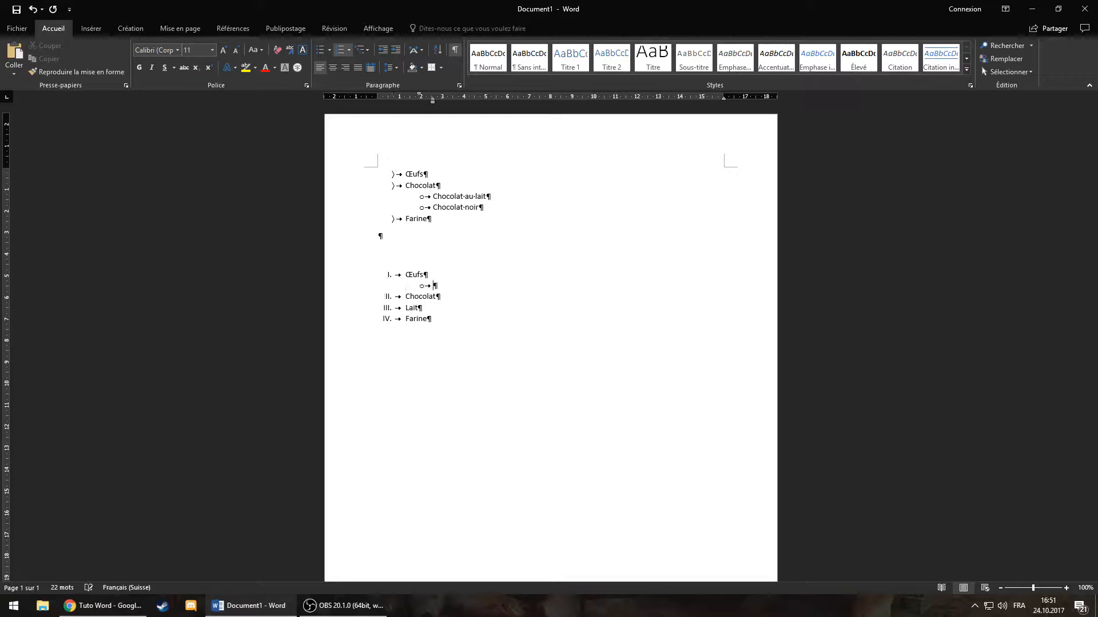
{"action": "key", "text": "shift+Tab"}
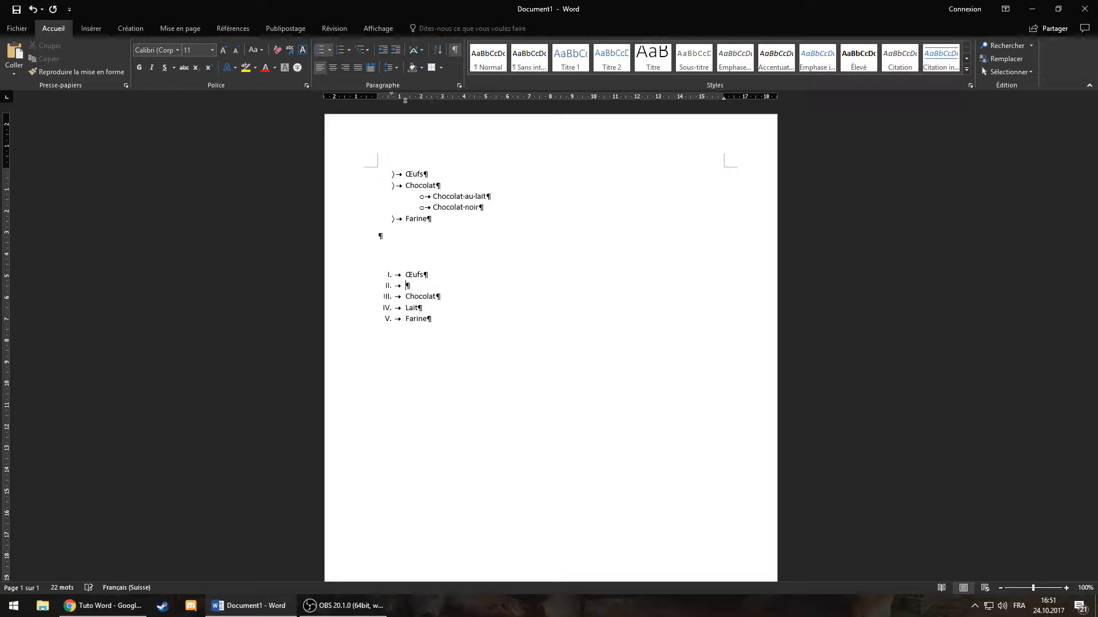
{"action": "key", "text": "Tab"}
{"action": "type", "text": "dsfsdfs"}
{"action": "key", "text": "Return"}
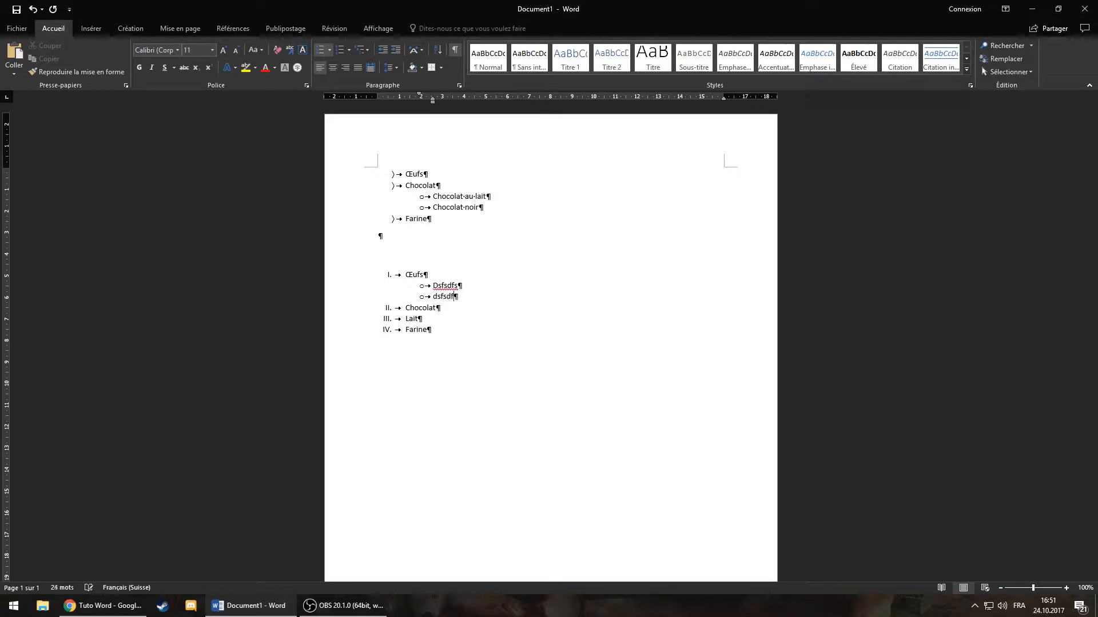
{"action": "key", "text": "Return"}
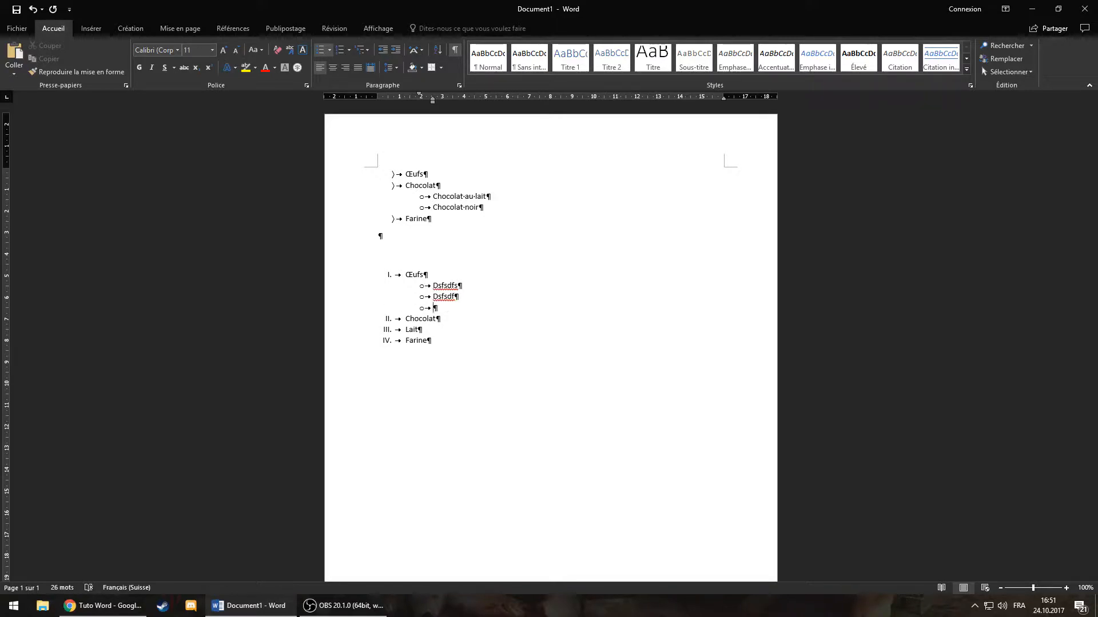
Step: Promote the empty sub-item to the numbered level and enter Sdaoifjsdoifsds as its text
{"action": "key", "text": "alt+shift"}
{"action": "key", "text": "shift+Tab"}
{"action": "type", "text": "sdaoifjsdoifsds"}
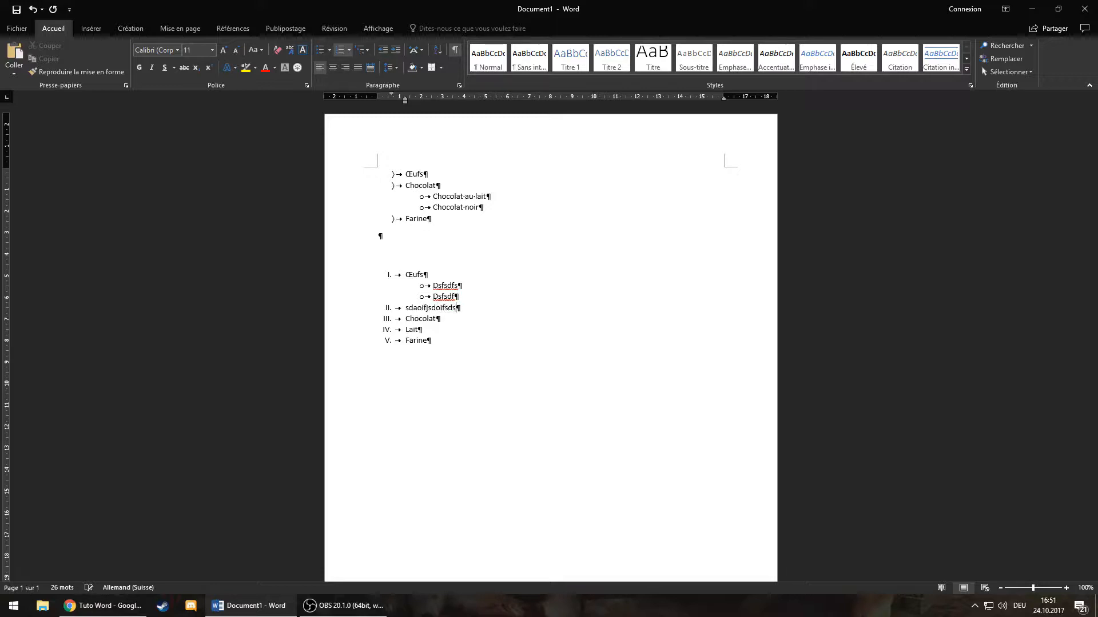
{"action": "key", "text": "Return"}
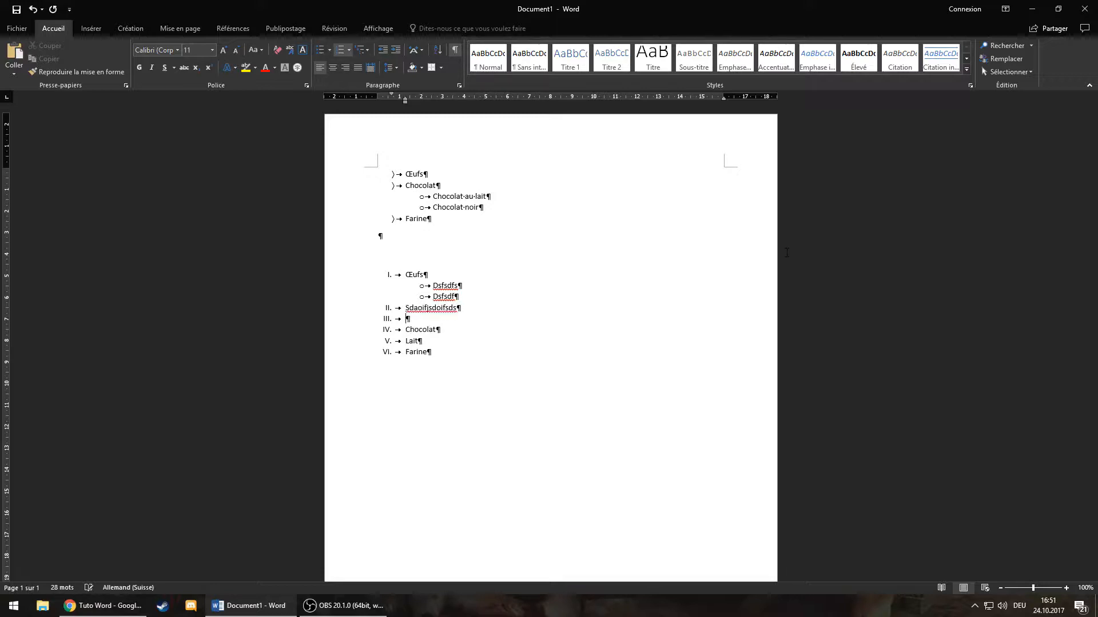
Step: Nest a second-level item Difsjhsdiuoh under Sdaoifjsdoifsds, with a third-level item Odsijoisdjf below it
{"action": "key", "text": "Tab"}
{"action": "type", "text": "difsjhsdiuoh"}
{"action": "key", "text": "Return"}
{"action": "key", "text": "Tab"}
{"action": "type", "text": "odsijoisdjf"}
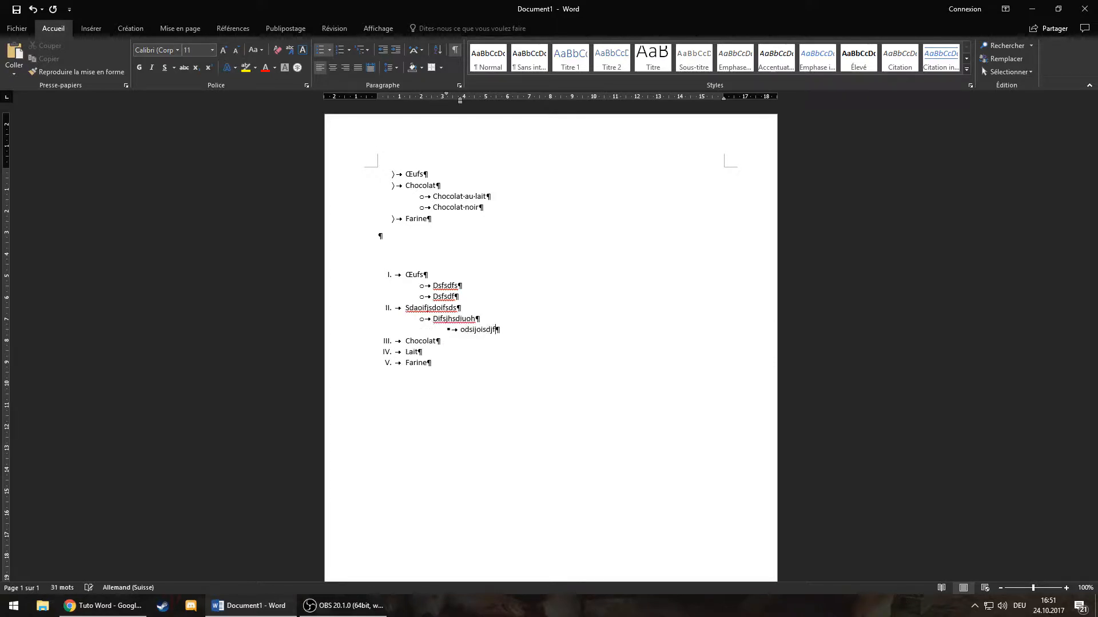
{"action": "key", "text": "Return"}
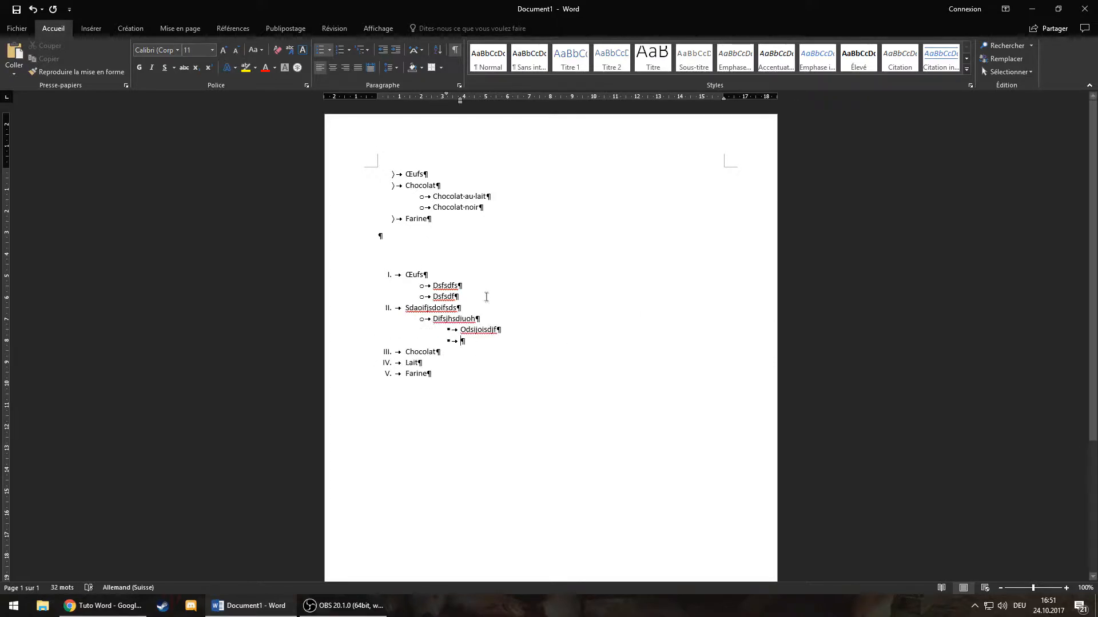
Step: Delete the entire document content and remove the leftover numbering from the empty paragraph
{"action": "triple_click", "coordinate": [335, 123]}
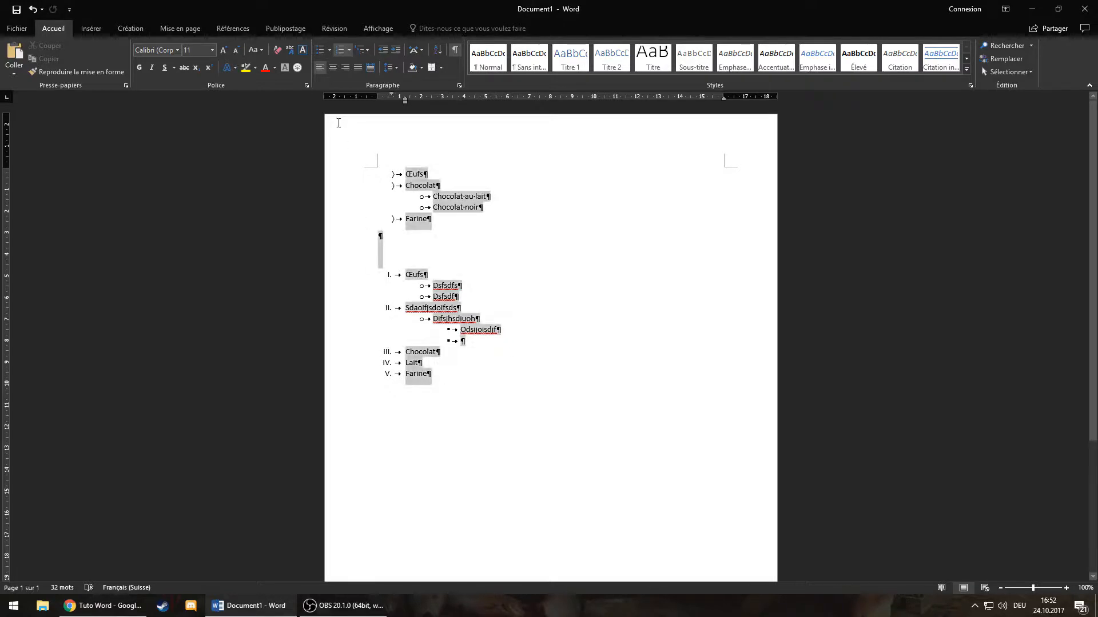
{"action": "key", "text": "Delete"}
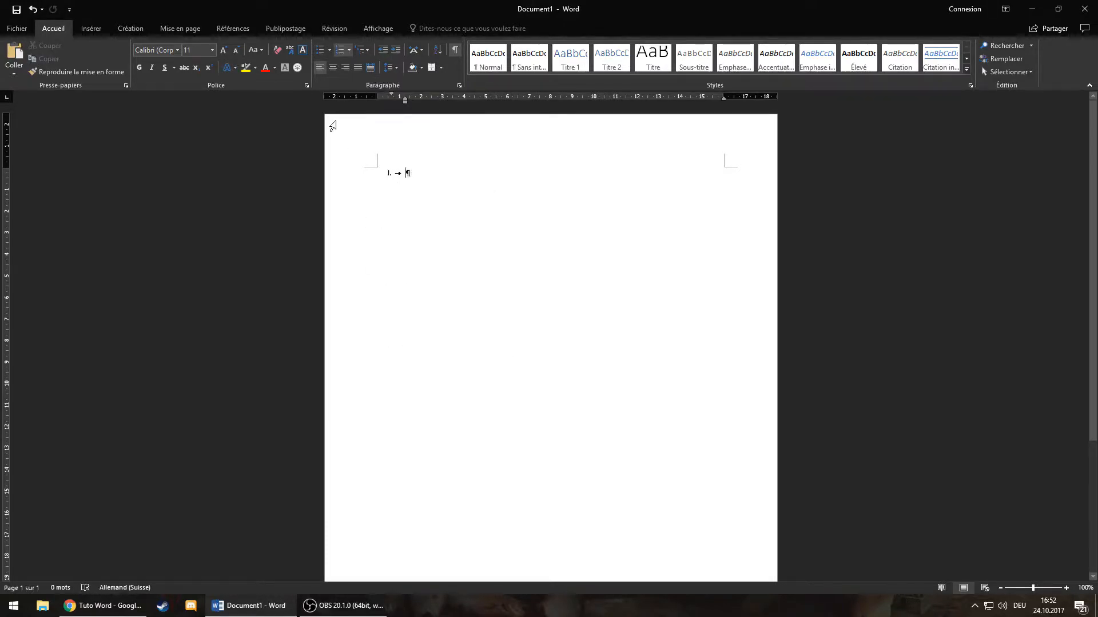
{"action": "key", "text": "BackSpace"}
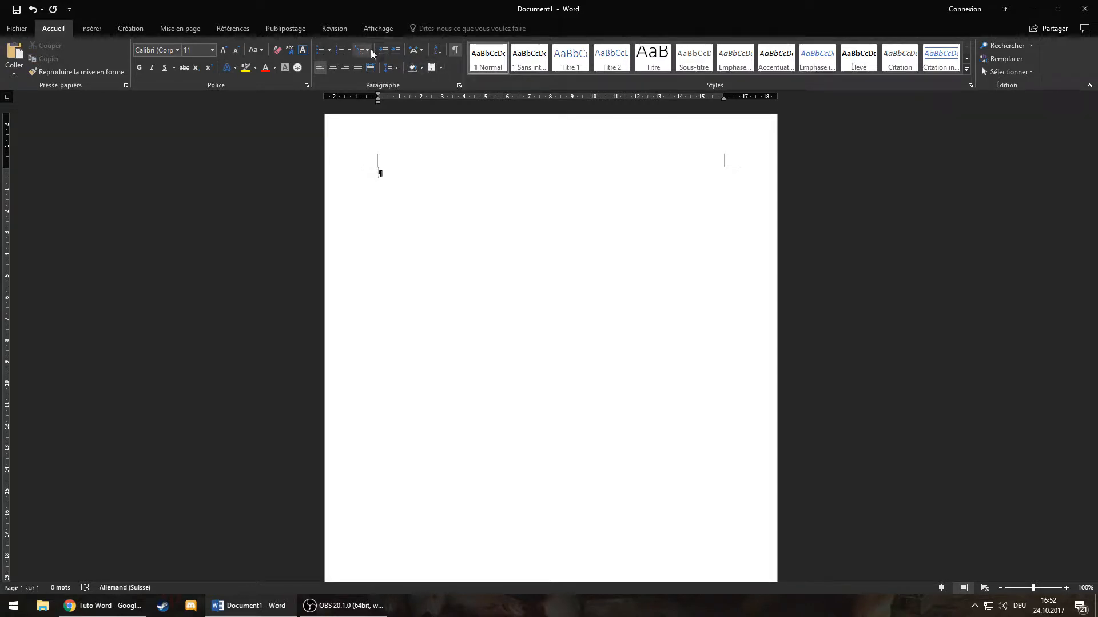
Step: Undo the full deletion and all the added sub-items, and return Lait to the first level of the bulleted list
{"action": "key", "text": "ctrl+z"}
{"action": "key", "text": "ctrl+z"}
{"action": "left_click", "coordinate": [461, 392]}
{"action": "key", "text": "ctrl+z"}
{"action": "key", "text": "ctrl+z"}
{"action": "key", "text": "ctrl+z"}
{"action": "key", "text": "ctrl+z"}
{"action": "key", "text": "ctrl+z"}
{"action": "key", "text": "ctrl+z"}
{"action": "key", "text": "ctrl+z"}
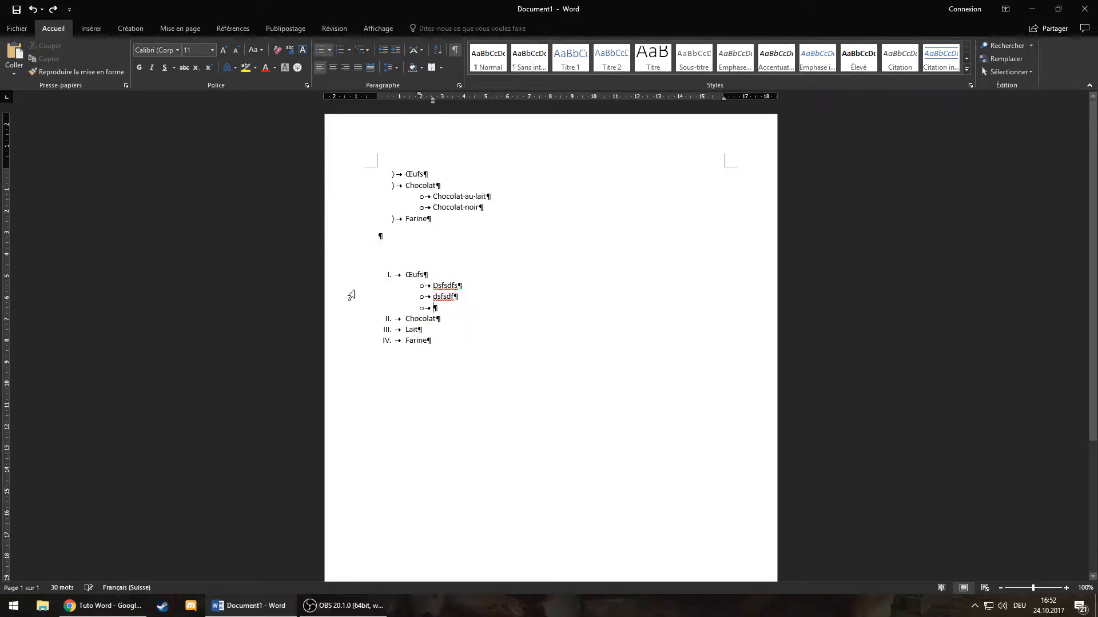
{"action": "key", "text": "ctrl+z"}
{"action": "key", "text": "ctrl+z"}
{"action": "key", "text": "ctrl+z"}
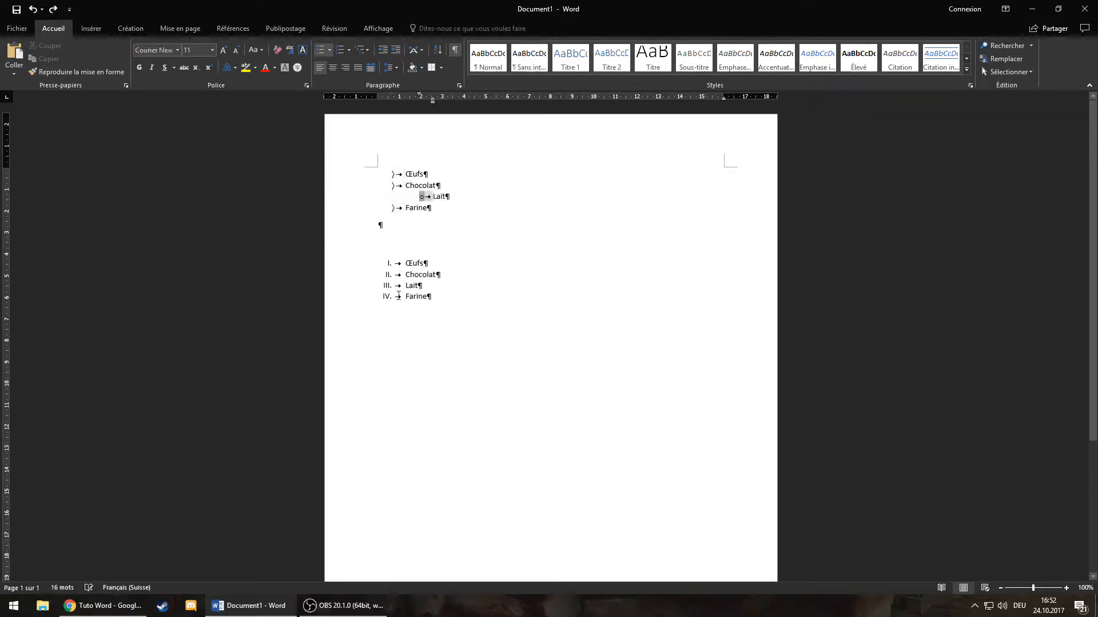
{"action": "key", "text": "ctrl+z"}
{"action": "key", "text": "shift+Tab"}
Step: Delete the Roman-numbered list and the blank paragraph above it, leaving only the four bulleted ingredients
{"action": "left_click_drag", "start_coordinate": [466, 290], "coordinate": [469, 220]}
{"action": "key", "text": "BackSpace"}
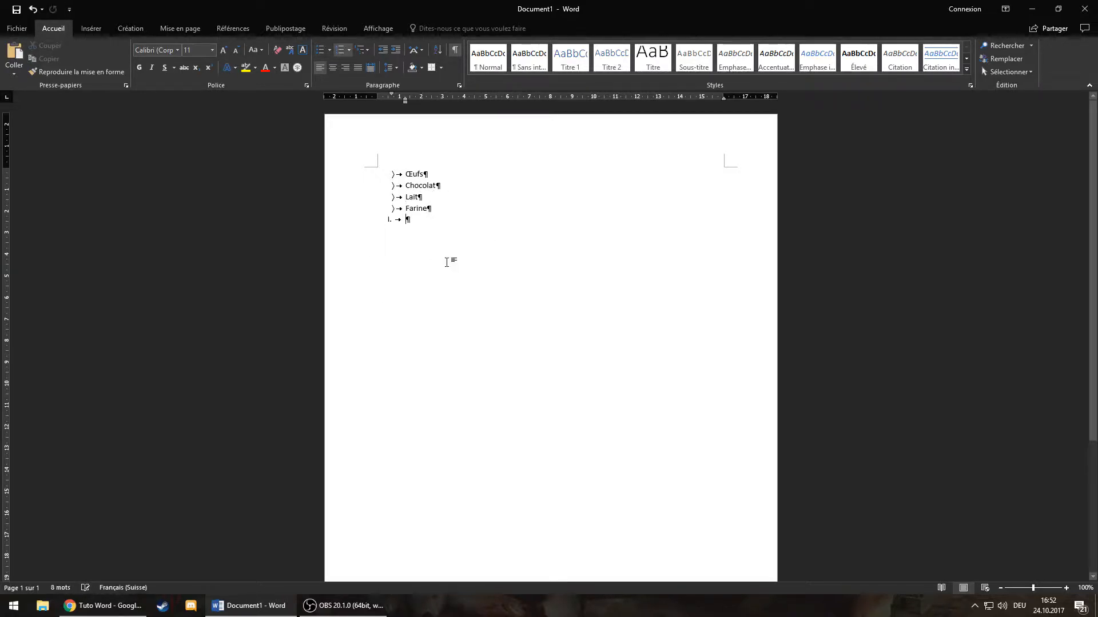
{"action": "key", "text": "BackSpace"}
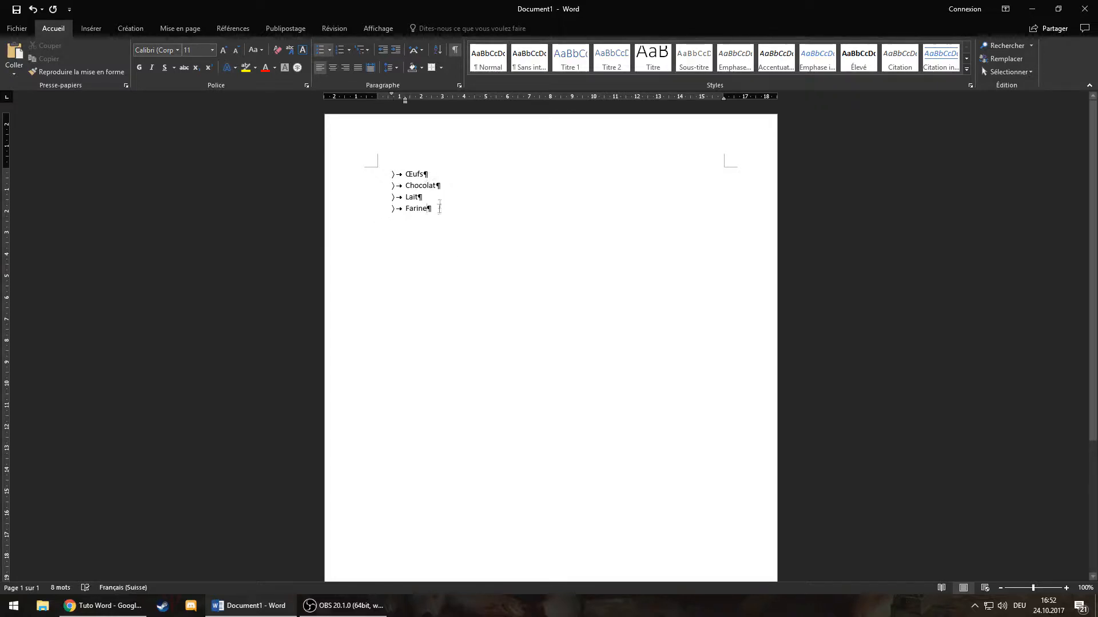
Step: Start defining a new list style named Salut, with the formatting applied to the first level (1er niveau)
{"action": "left_click", "coordinate": [361, 50]}
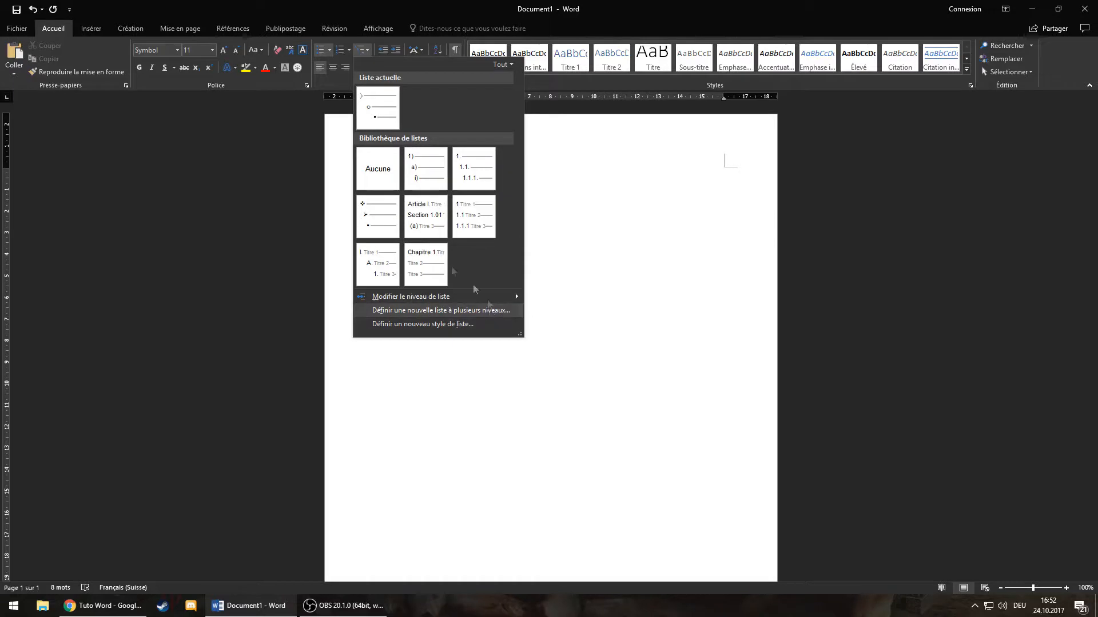
{"action": "mouse_move", "coordinate": [409, 207]}
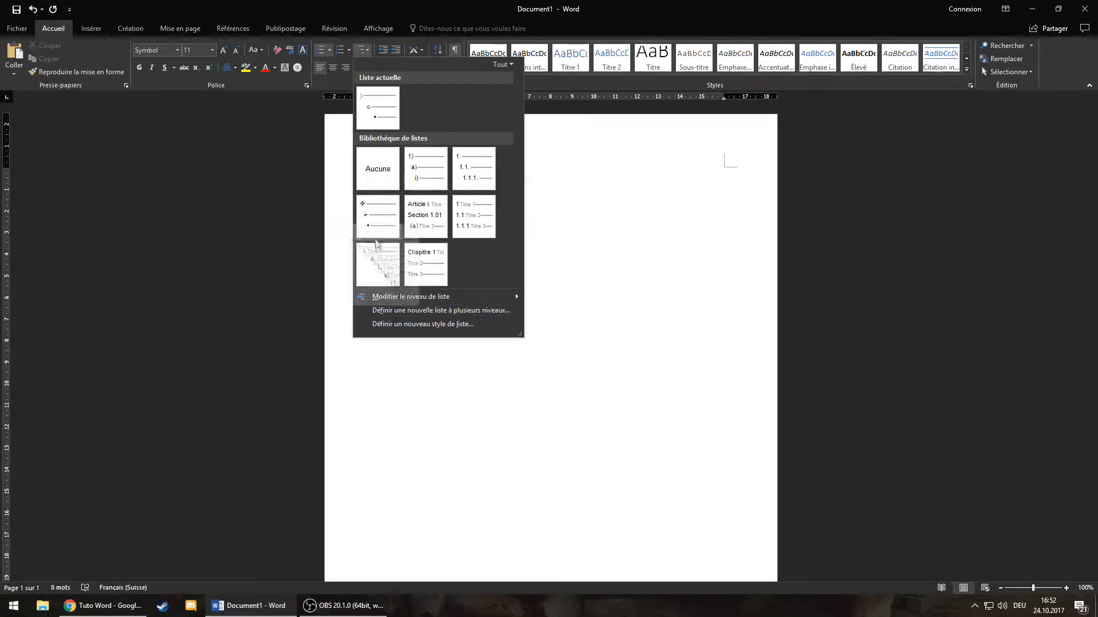
{"action": "mouse_move", "coordinate": [463, 179]}
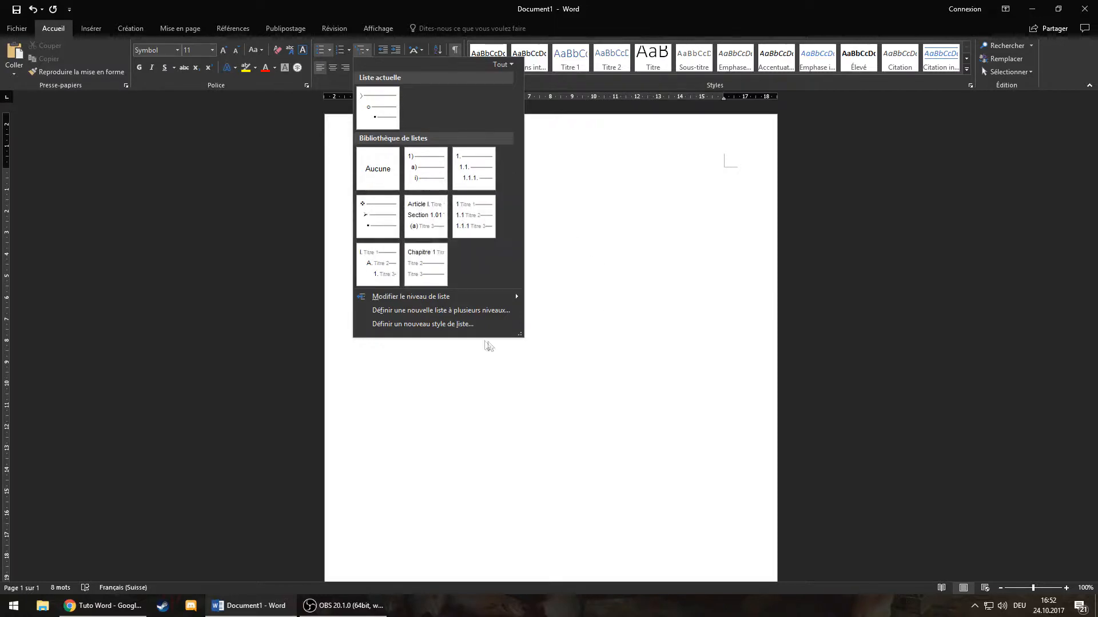
{"action": "left_click", "coordinate": [430, 324]}
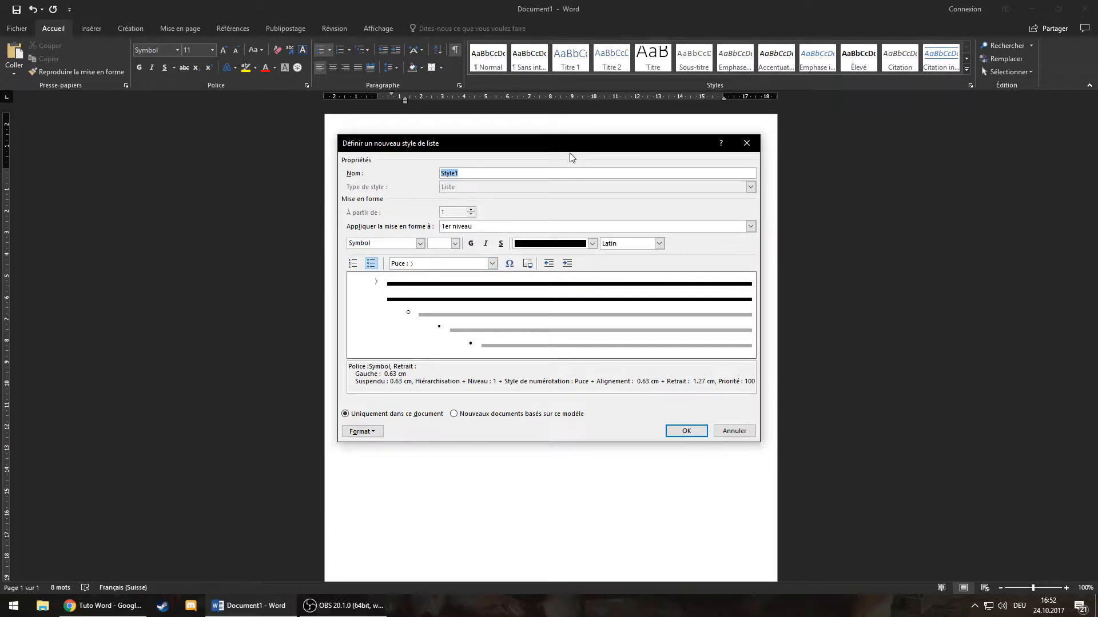
{"action": "type", "text": "Salut"}
{"action": "left_click", "coordinate": [472, 227]}
{"action": "left_click", "coordinate": [496, 213]}
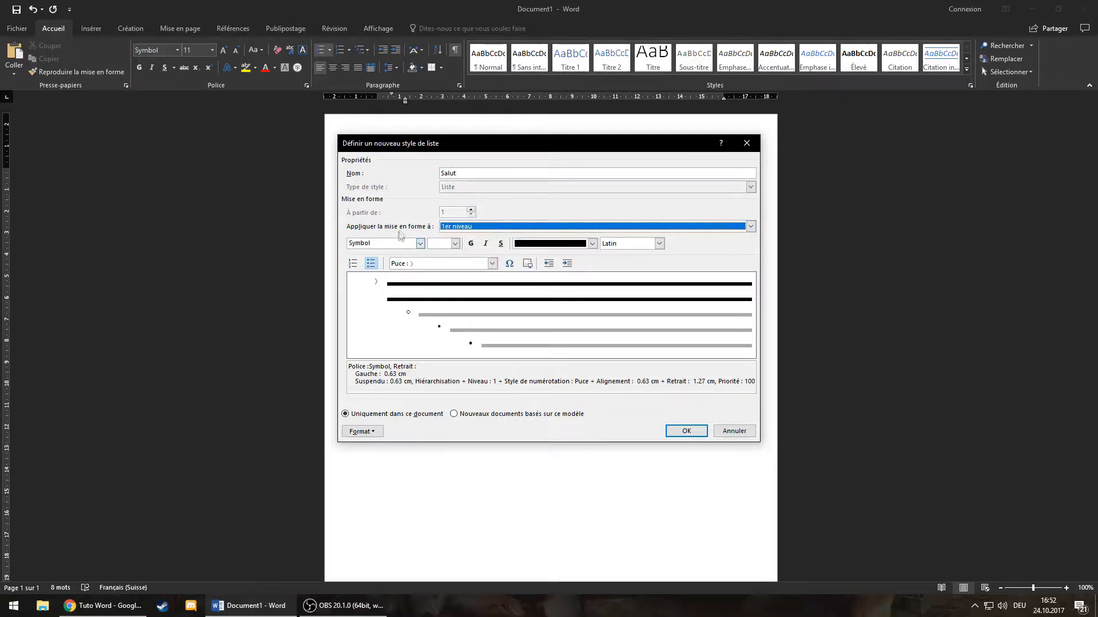
{"action": "left_click", "coordinate": [390, 243]}
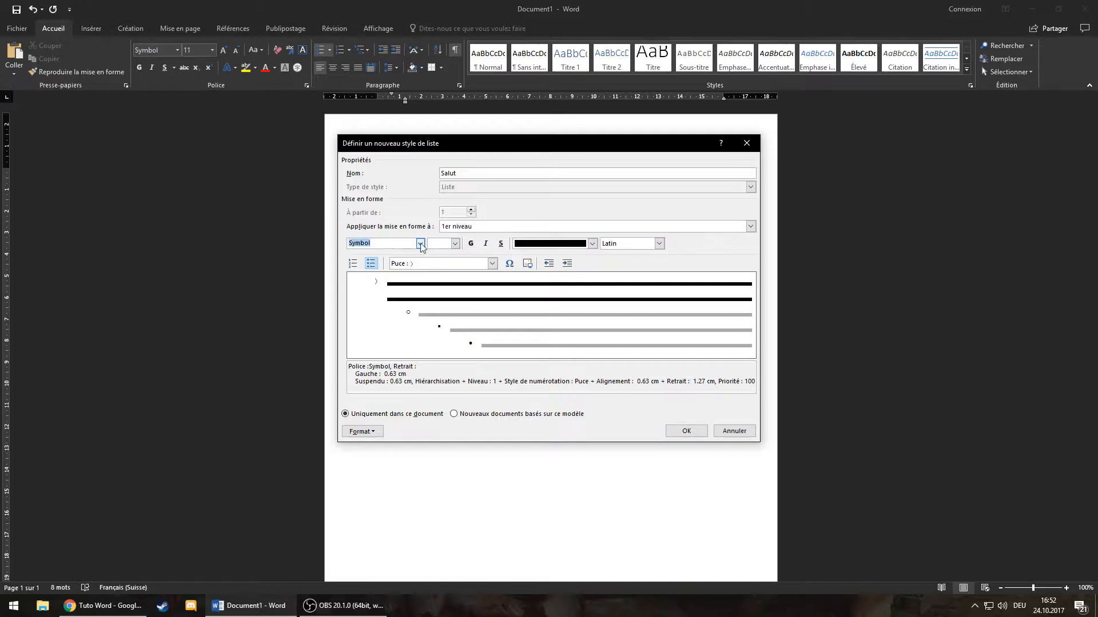
{"action": "left_click", "coordinate": [420, 244]}
{"action": "left_click", "coordinate": [428, 225]}
{"action": "left_click", "coordinate": [455, 244]}
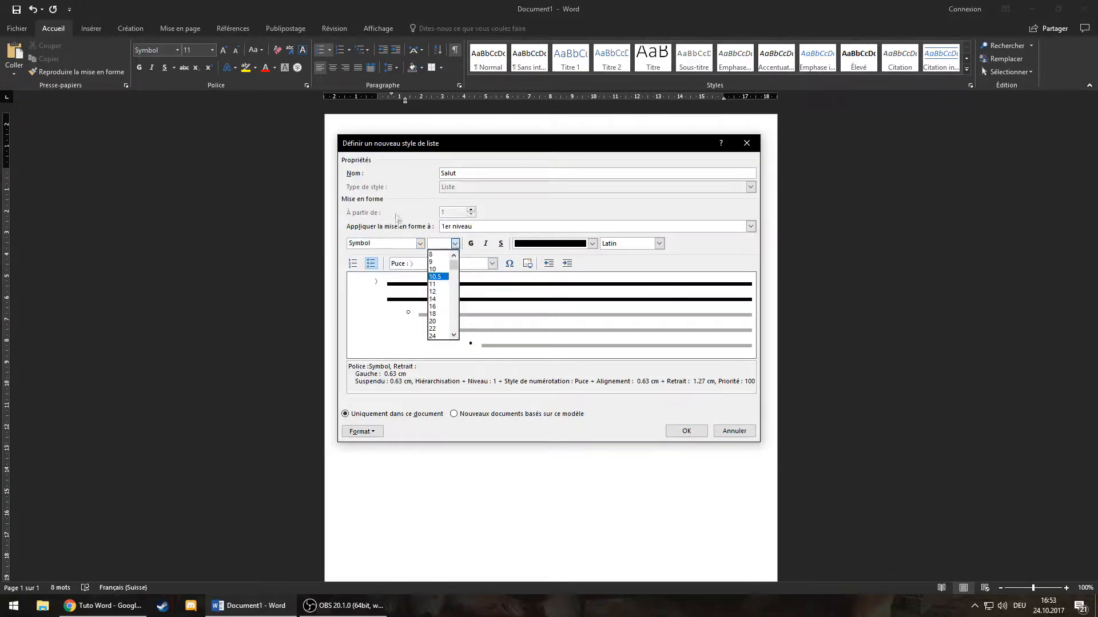
{"action": "left_click", "coordinate": [402, 231]}
{"action": "left_click", "coordinate": [639, 249]}
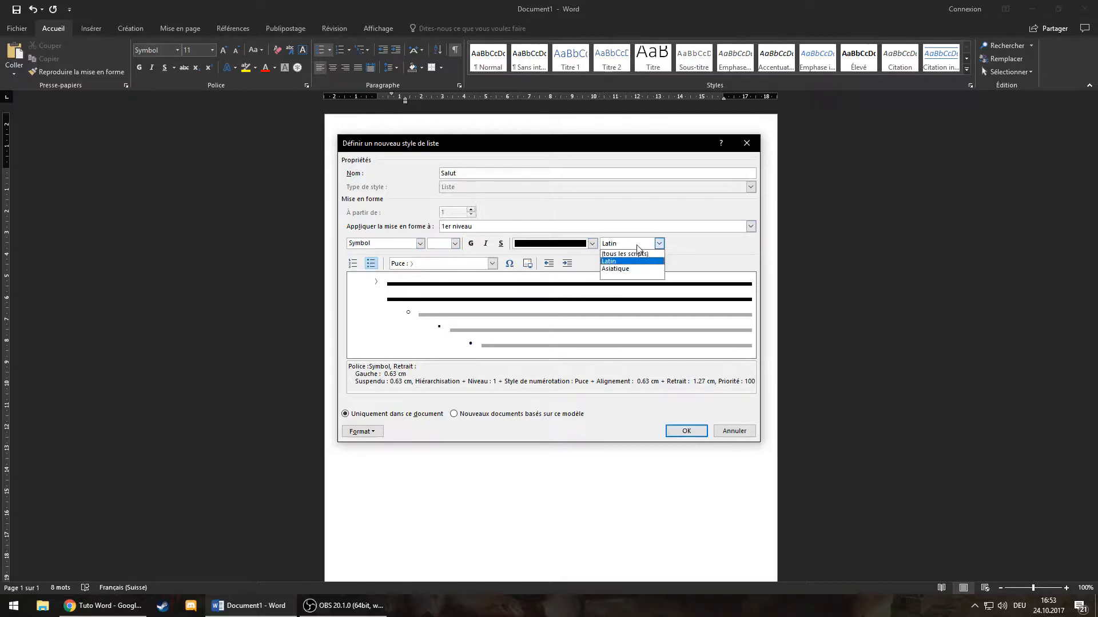
{"action": "left_click", "coordinate": [698, 252]}
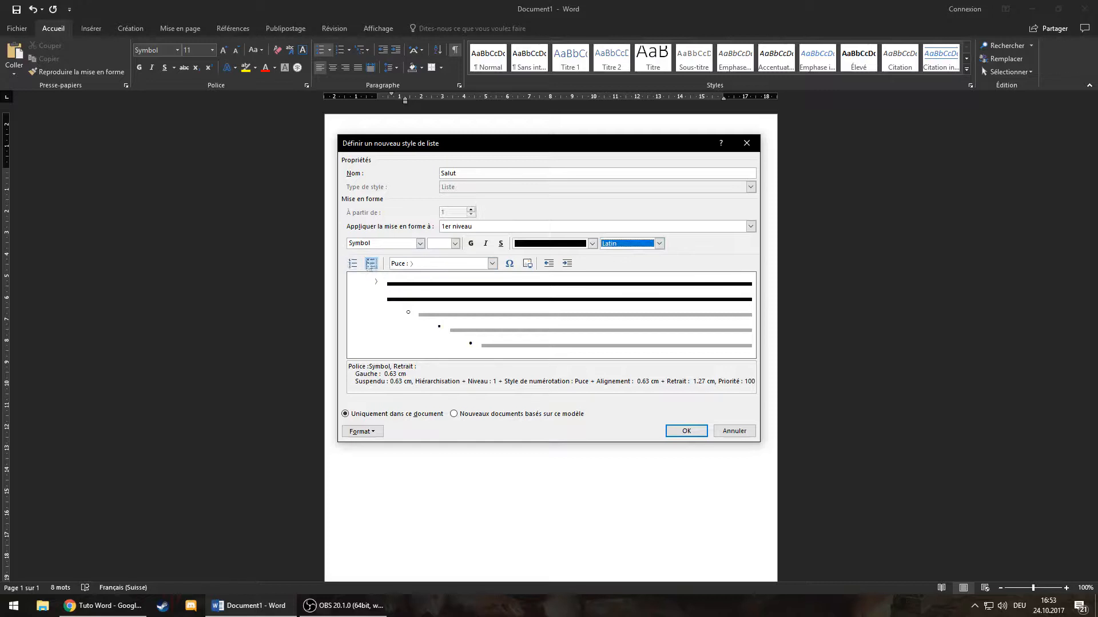
Step: Number the first level as Premier, deuxième, troisième … and give the second level a custom bullet using the Courier New letter a
{"action": "left_click", "coordinate": [418, 264]}
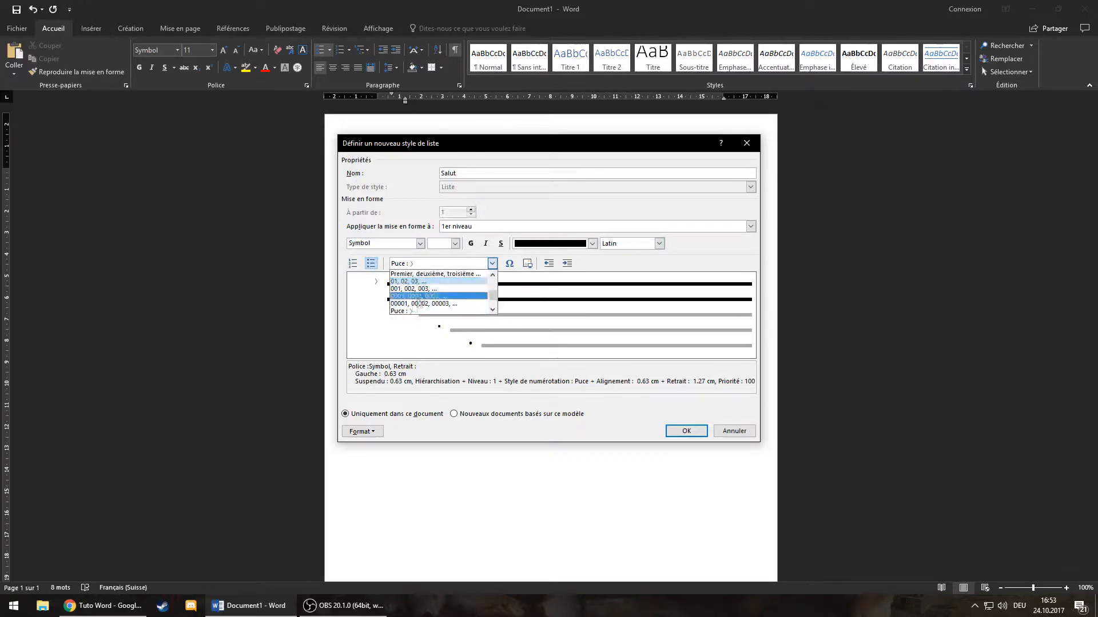
{"action": "left_click", "coordinate": [410, 275]}
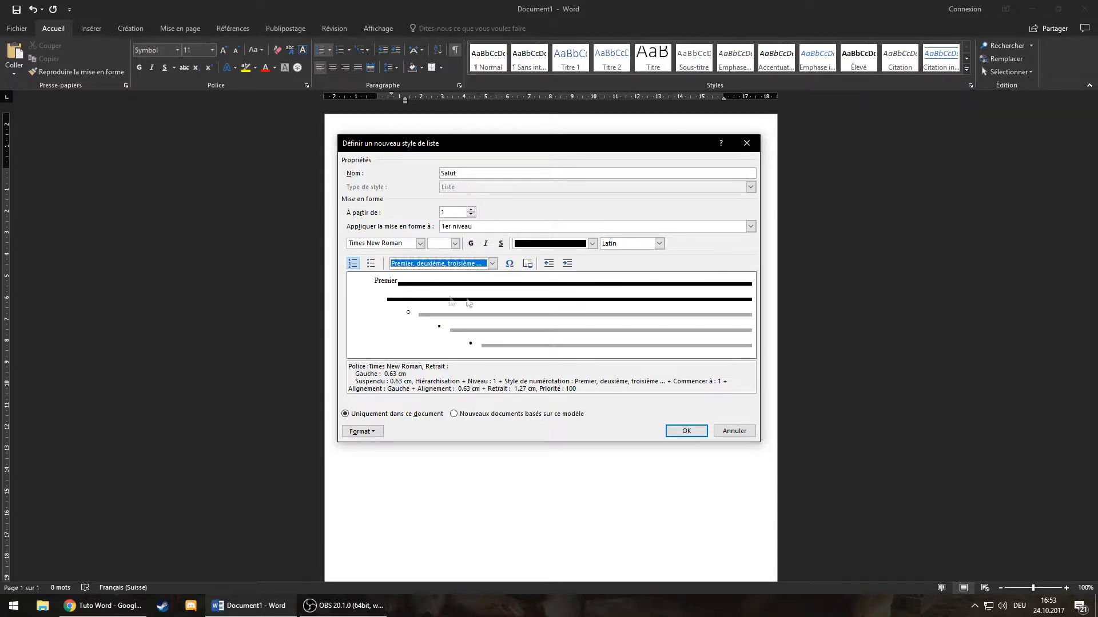
{"action": "left_click", "coordinate": [475, 227]}
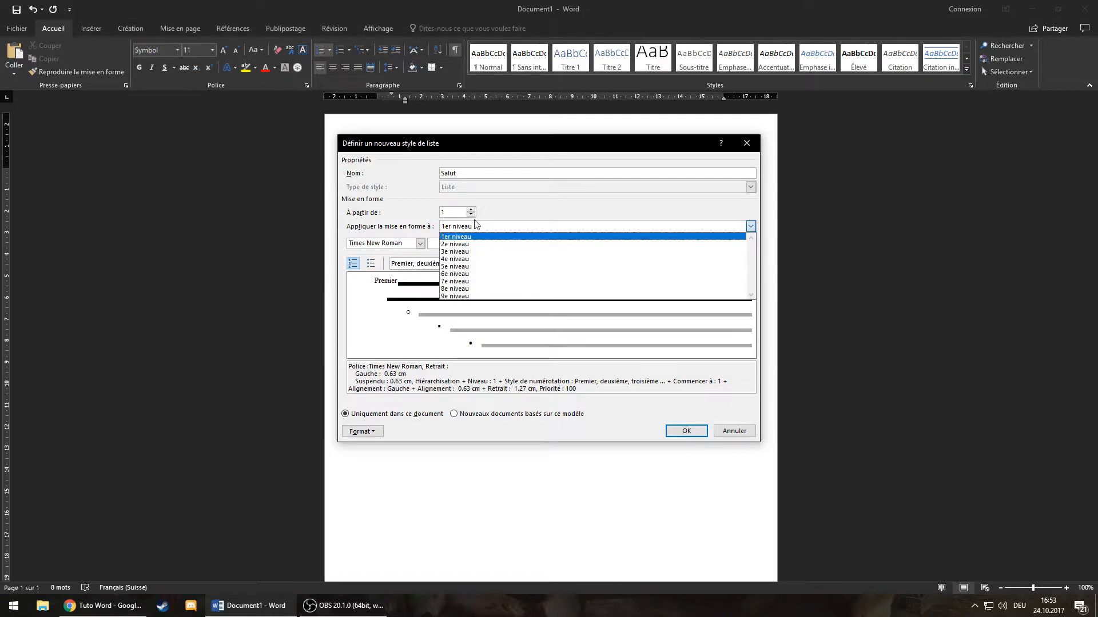
{"action": "left_click", "coordinate": [455, 245]}
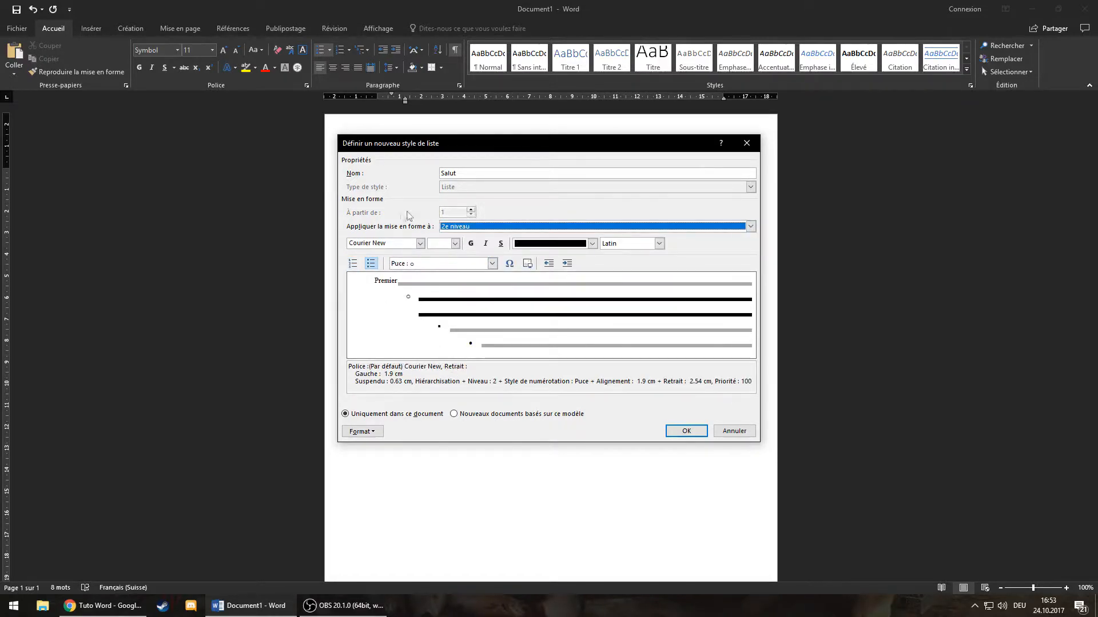
{"action": "left_click", "coordinate": [440, 264]}
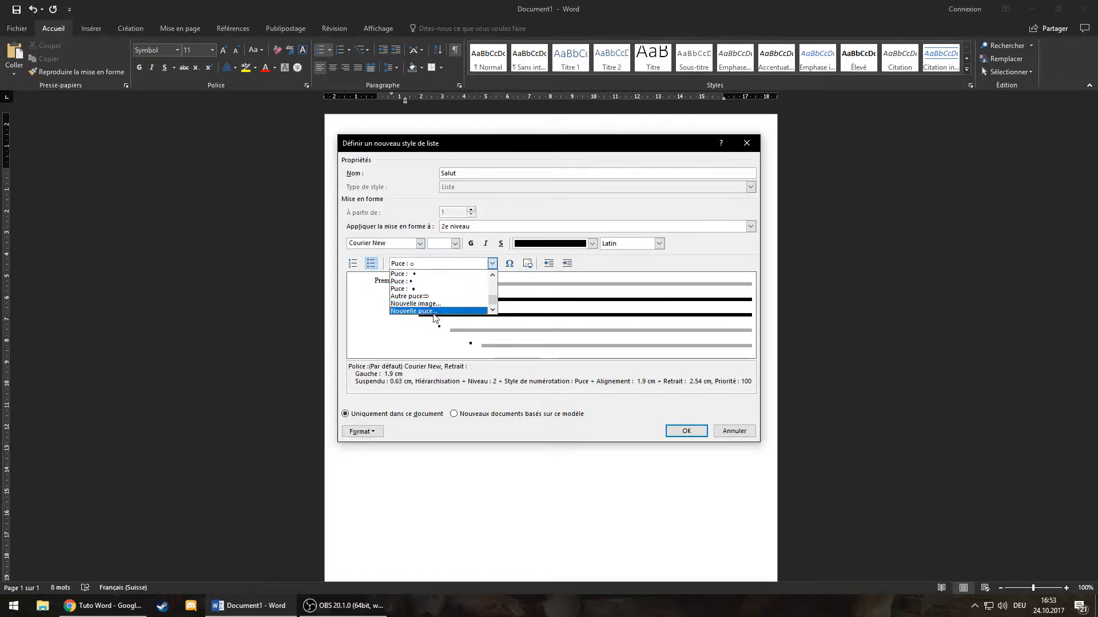
{"action": "left_click", "coordinate": [433, 311]}
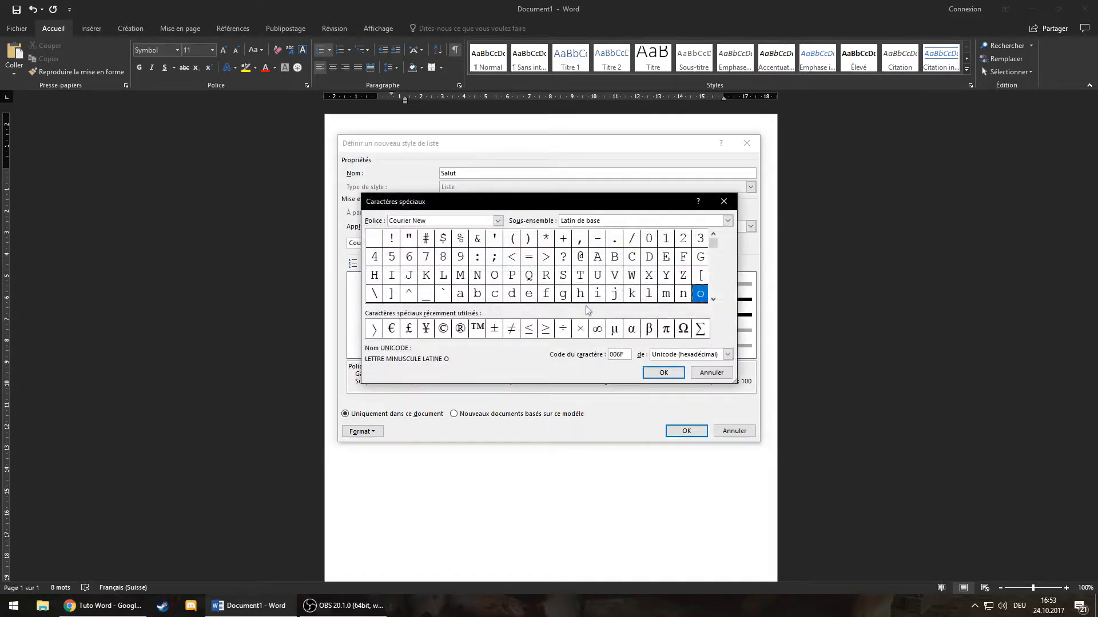
{"action": "left_click", "coordinate": [460, 293]}
{"action": "left_click", "coordinate": [663, 372]}
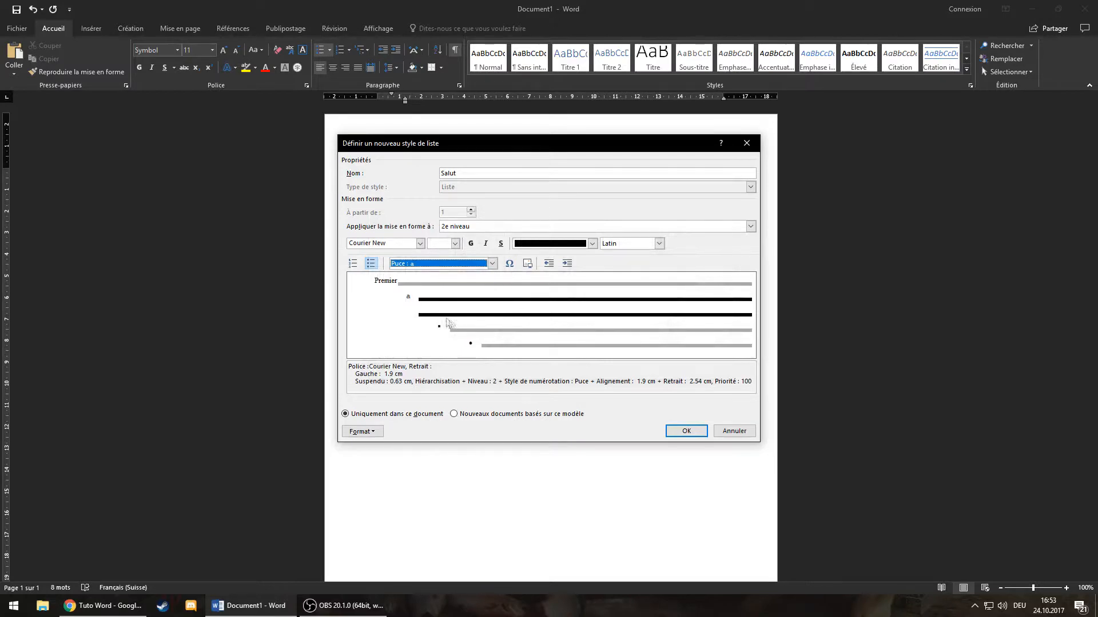
Step: Number the third level with circled digits ①, ②, ③ … and save the Salut list style
{"action": "left_click", "coordinate": [464, 226]}
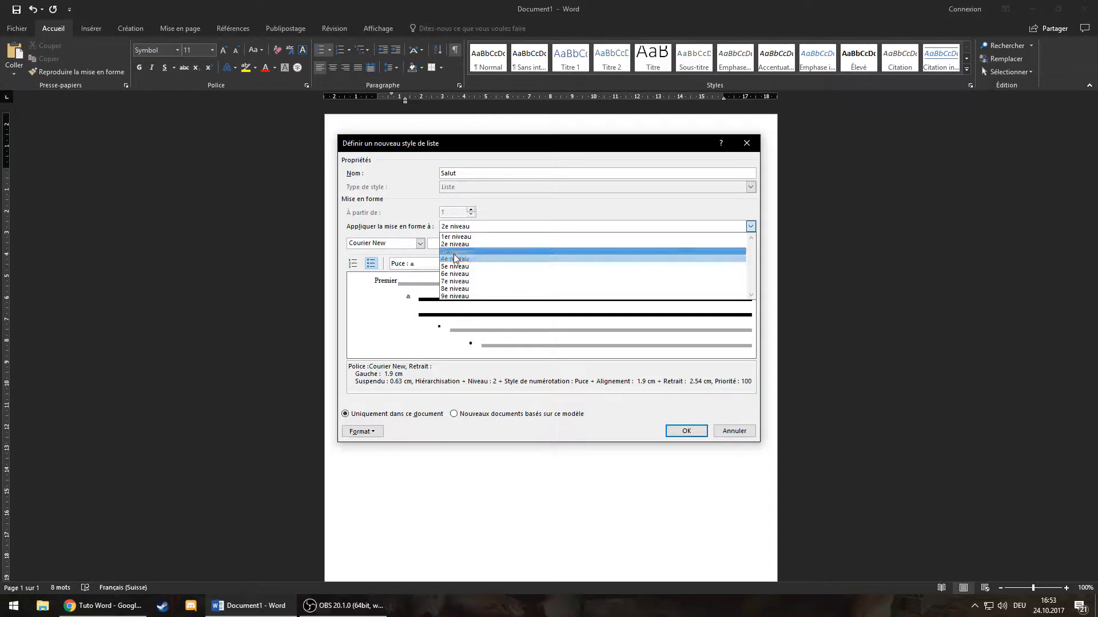
{"action": "left_click", "coordinate": [466, 254]}
{"action": "left_click", "coordinate": [353, 263]}
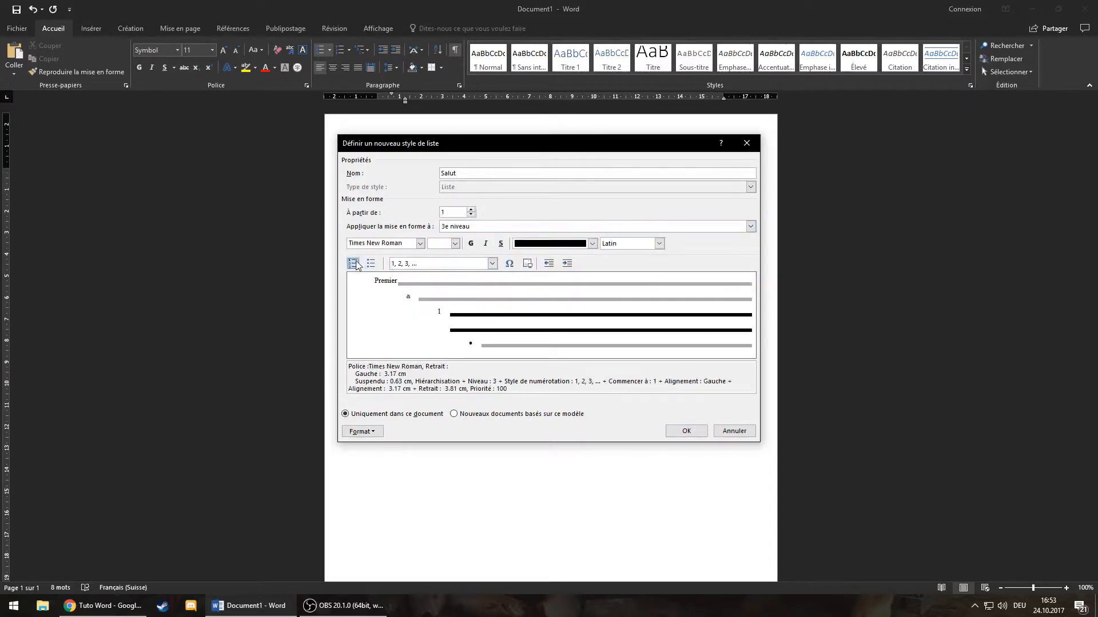
{"action": "left_click", "coordinate": [423, 264]}
{"action": "scroll", "coordinate": [423, 297], "scroll_direction": "down", "scroll_amount": 8}
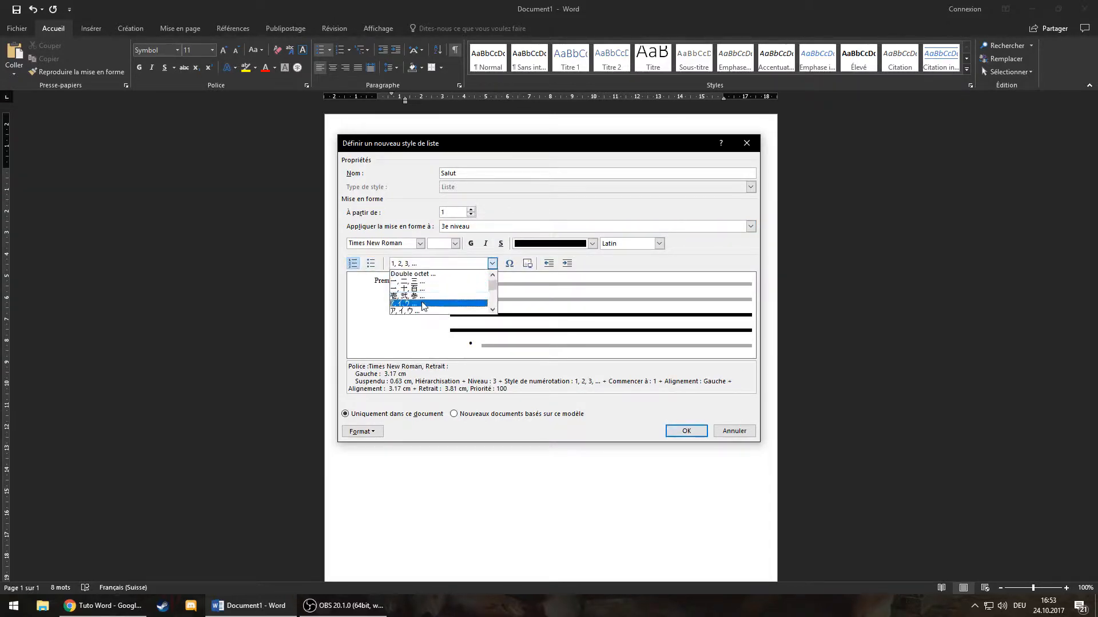
{"action": "scroll", "coordinate": [423, 306], "scroll_direction": "down", "scroll_amount": 3}
{"action": "scroll", "coordinate": [423, 307], "scroll_direction": "up", "scroll_amount": 2}
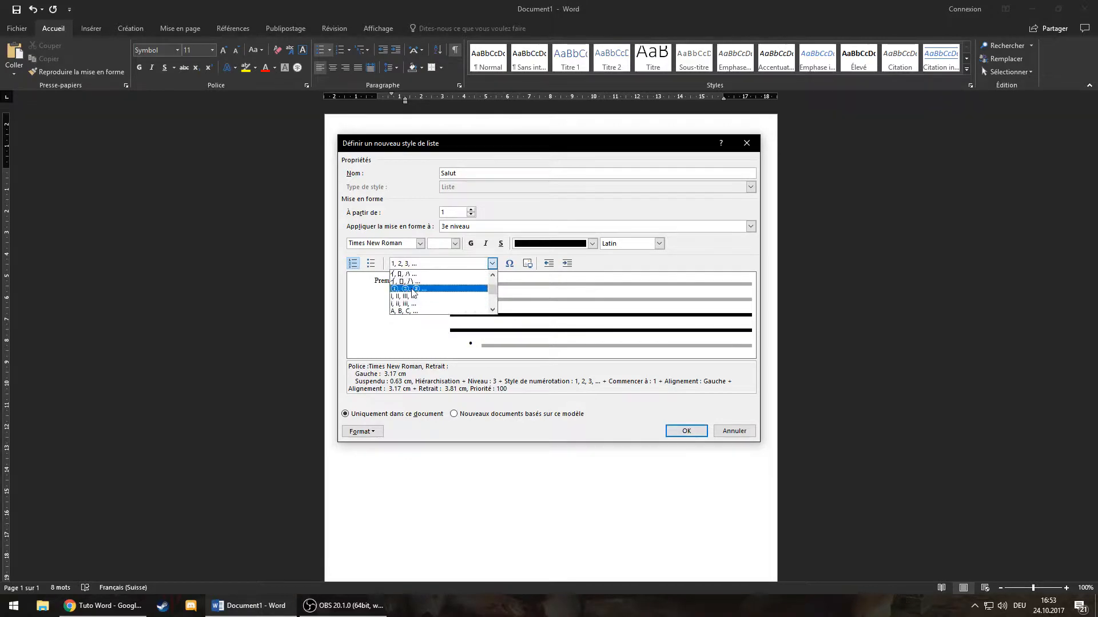
{"action": "left_click", "coordinate": [410, 290]}
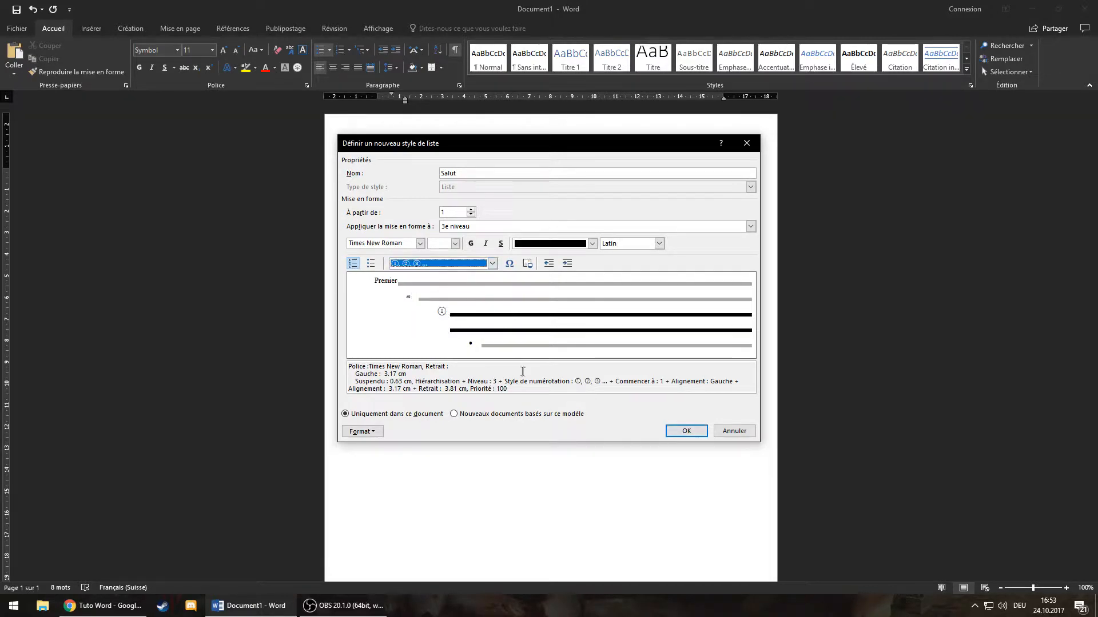
{"action": "left_click", "coordinate": [670, 432]}
Step: Apply the Salut list style to Chocolat, Lait and Farine together, and separately to Œufs
{"action": "left_click_drag", "start_coordinate": [438, 215], "coordinate": [403, 184]}
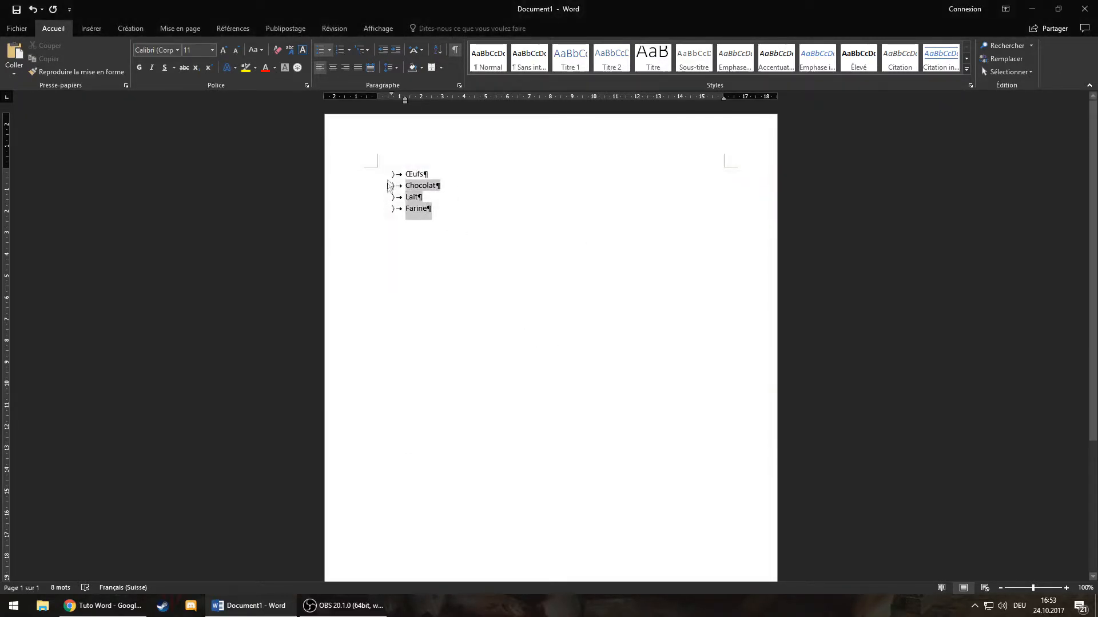
{"action": "left_click", "coordinate": [364, 50]}
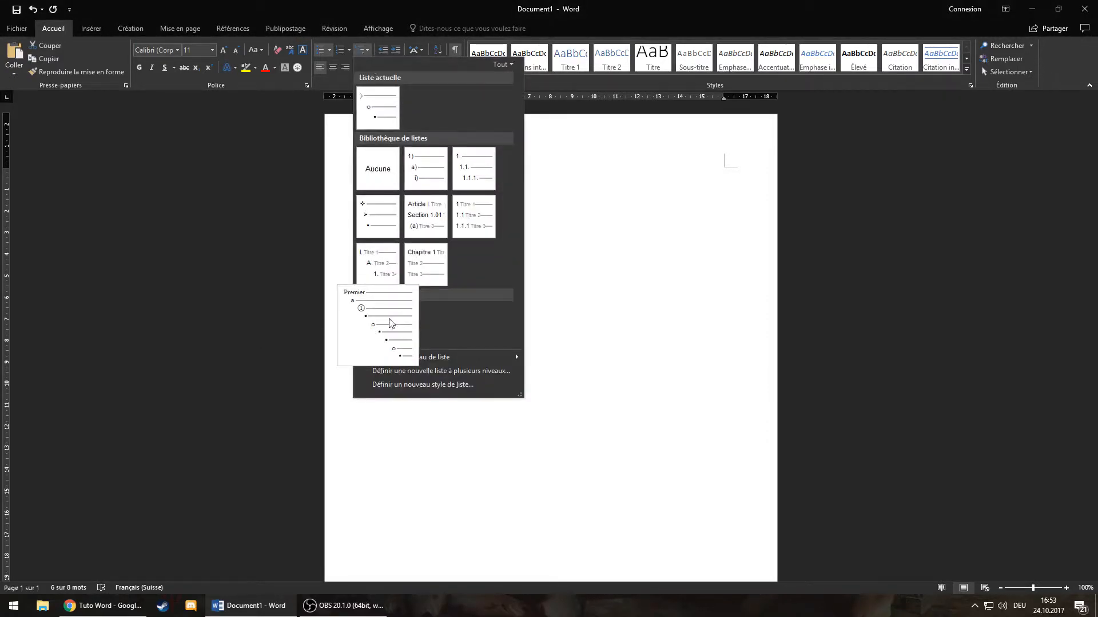
{"action": "left_click", "coordinate": [362, 328]}
{"action": "left_click", "coordinate": [543, 229]}
{"action": "left_click", "coordinate": [433, 176]}
{"action": "left_click", "coordinate": [361, 50]}
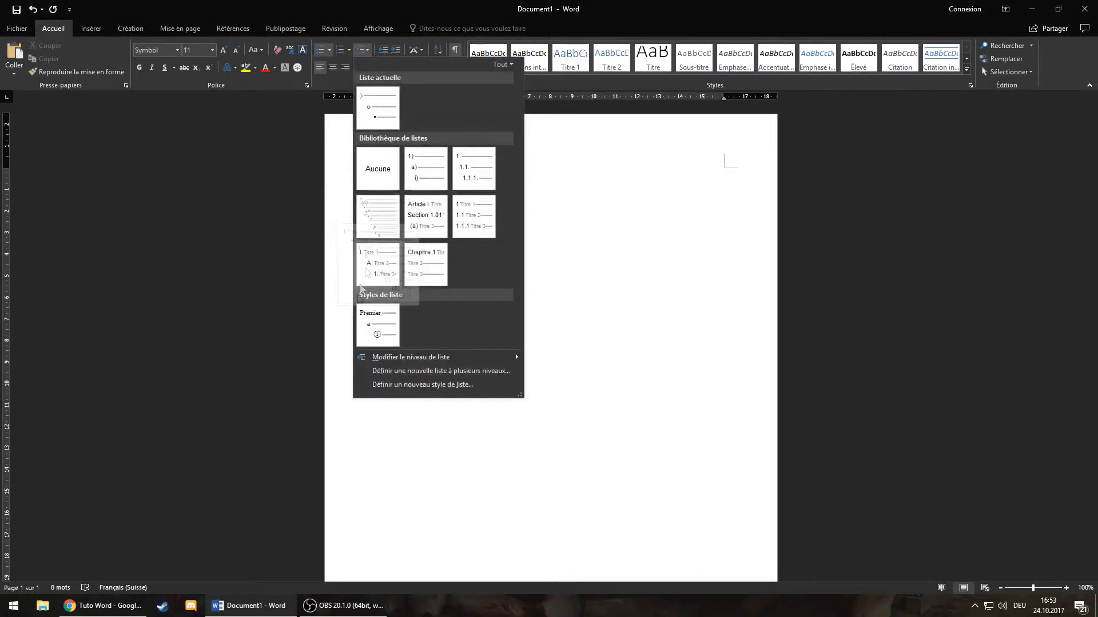
{"action": "left_click", "coordinate": [362, 335]}
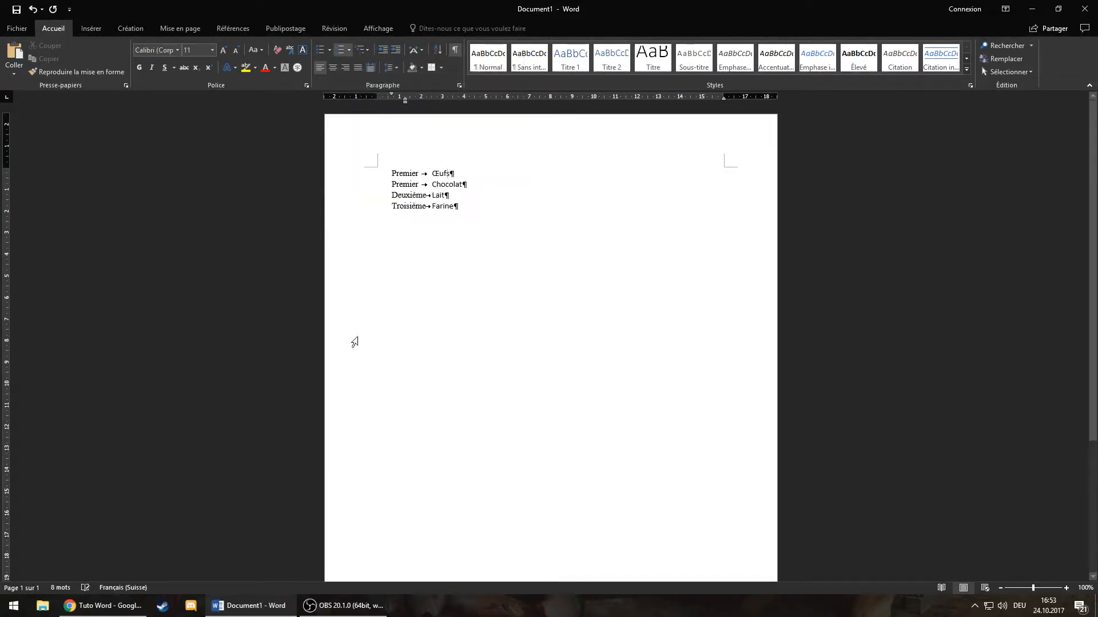
{"action": "left_click_drag", "start_coordinate": [465, 216], "coordinate": [433, 169]}
{"action": "left_click", "coordinate": [367, 52]}
{"action": "key", "text": "Escape"}
{"action": "left_click", "coordinate": [477, 209]}
{"action": "left_click_drag", "start_coordinate": [478, 209], "coordinate": [411, 187]}
{"action": "left_click", "coordinate": [421, 207]}
{"action": "left_click", "coordinate": [400, 184]}
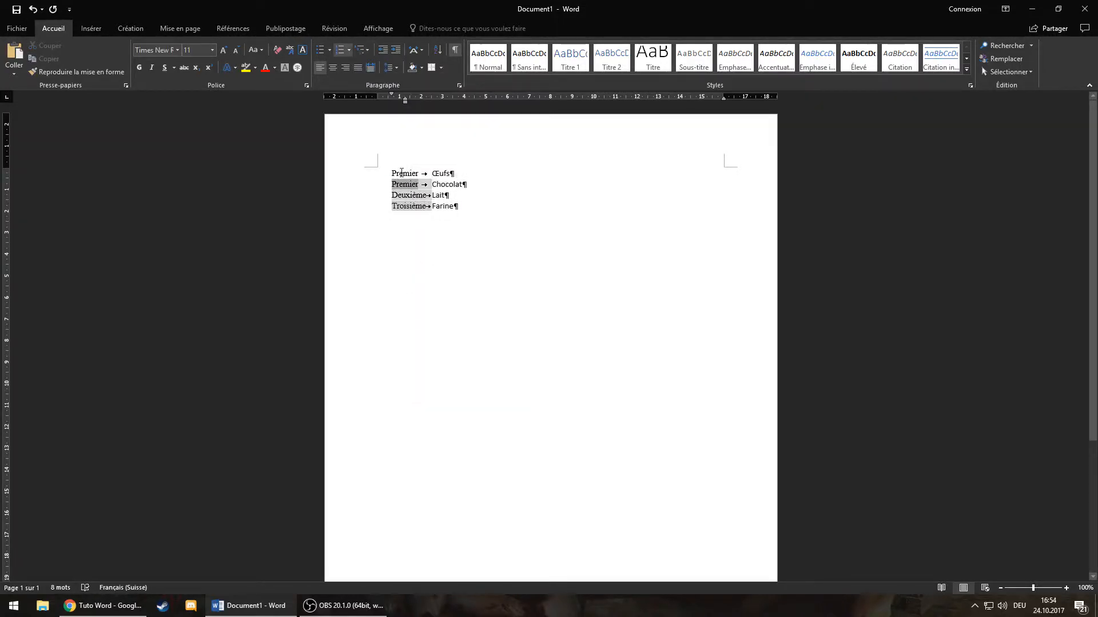
{"action": "left_click", "coordinate": [411, 173]}
{"action": "left_click", "coordinate": [412, 173]}
{"action": "left_click_drag", "start_coordinate": [417, 175], "coordinate": [393, 177]}
Step: Remove the list formatting from all four ingredients and reapply the Salut list style to them as one list
{"action": "left_click_drag", "start_coordinate": [436, 211], "coordinate": [350, 171]}
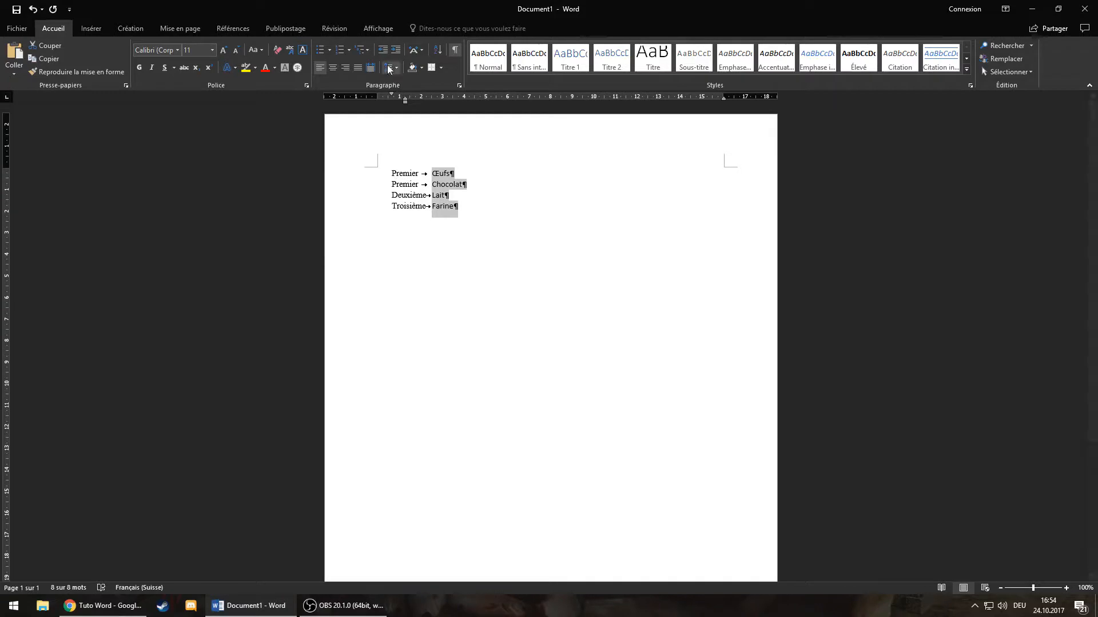
{"action": "left_click", "coordinate": [359, 49]}
{"action": "left_click", "coordinate": [382, 171]}
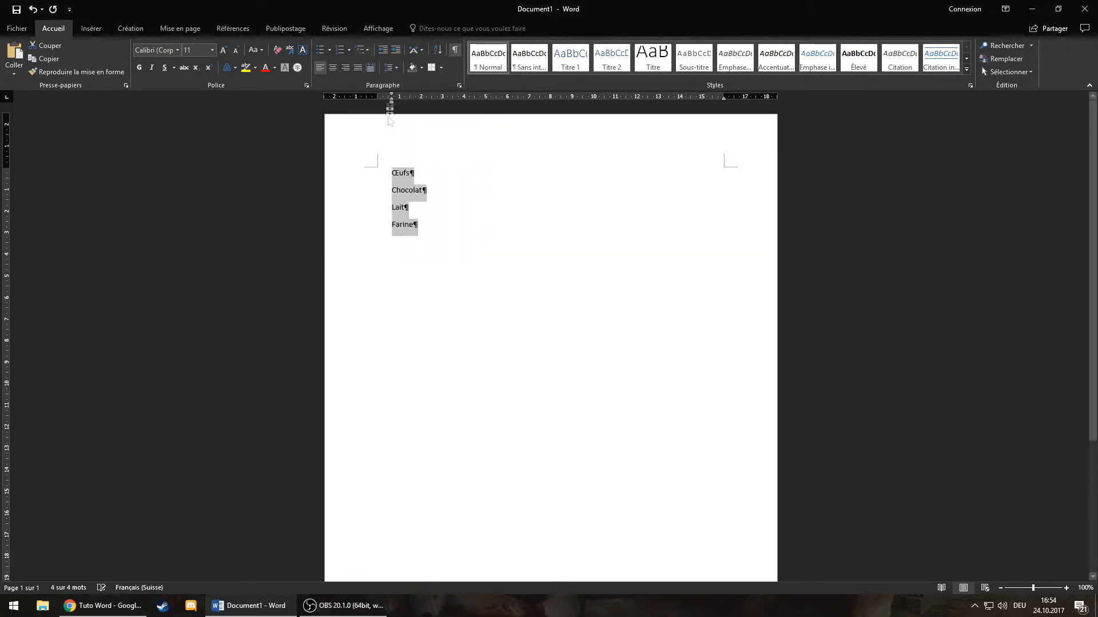
{"action": "left_click", "coordinate": [360, 49]}
{"action": "left_click", "coordinate": [345, 311]}
{"action": "left_click", "coordinate": [529, 225]}
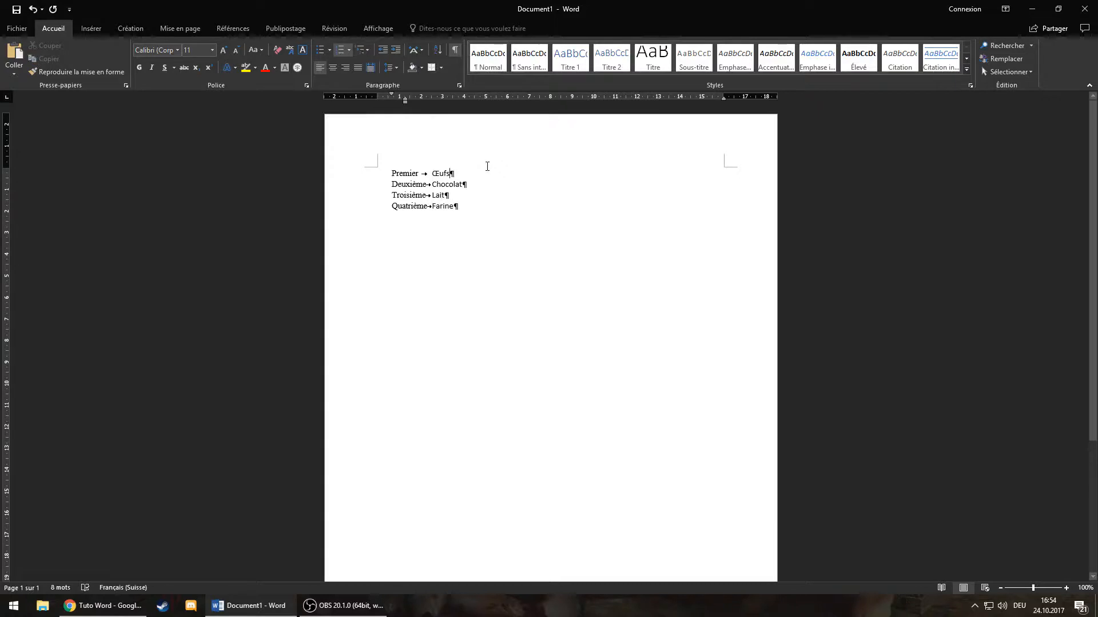
Step: Insert a blank item between Œufs and Chocolat and demote it to the third list level
{"action": "left_click", "coordinate": [432, 184]}
{"action": "key", "text": "Return"}
{"action": "key", "text": "Tab"}
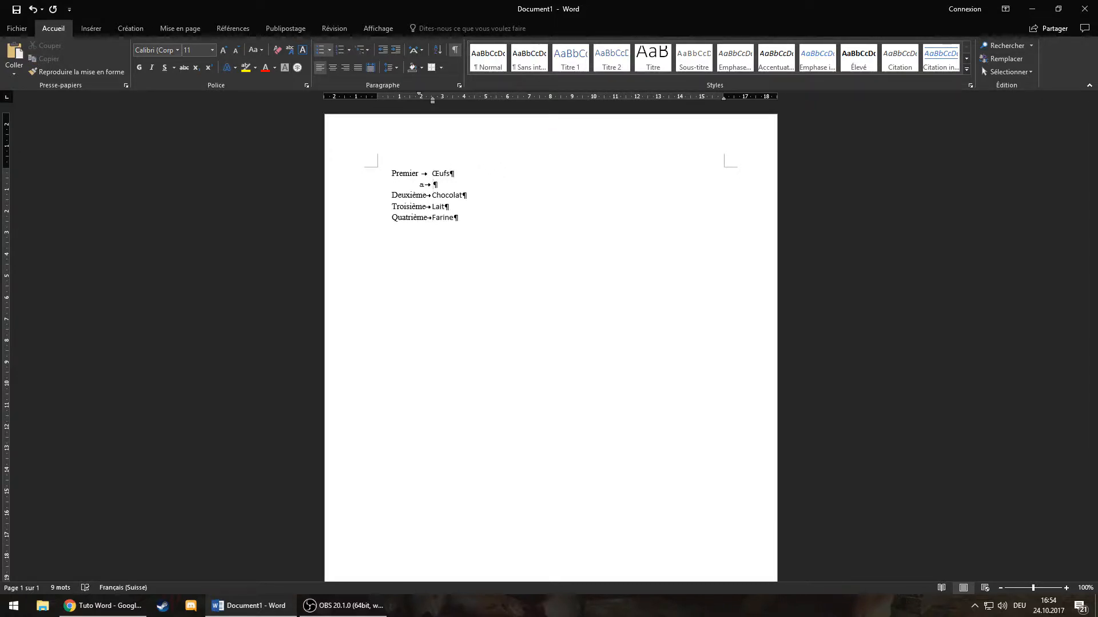
{"action": "key", "text": "shift+Tab"}
{"action": "key", "text": "Tab"}
{"action": "key", "text": "Tab"}
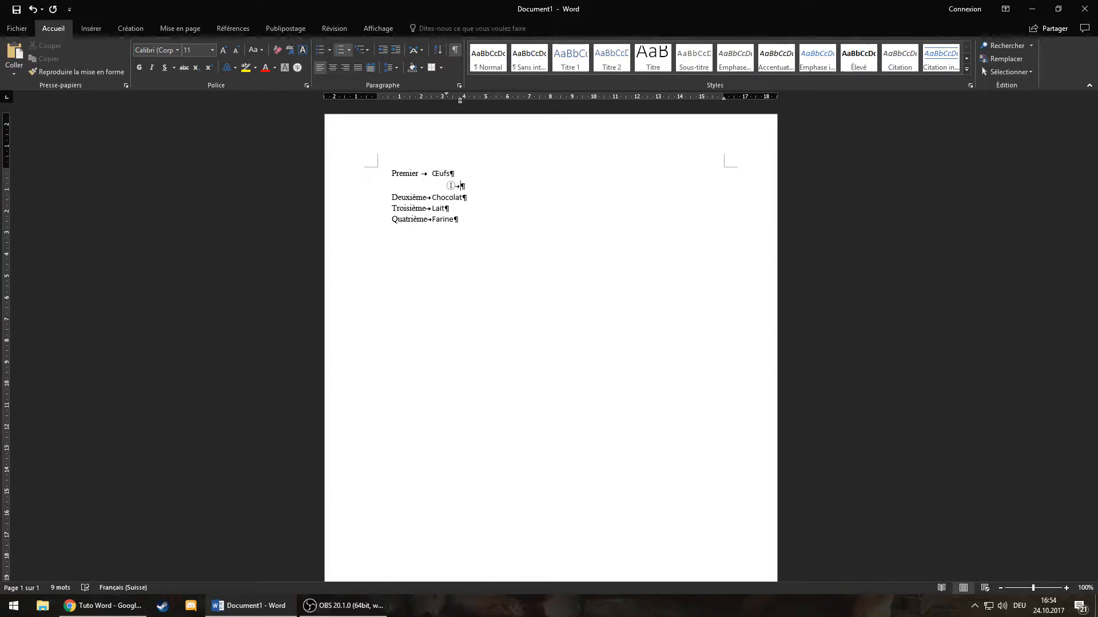
Step: Fill in three third-level sub-items under Œufs: Oisdjuhfoijusa, Osdij and Sodifj
{"action": "type", "text": "Oisdjuhfoijusa"}
{"action": "key", "text": "Return"}
{"action": "type", "text": "osdij"}
{"action": "key", "text": "Return"}
{"action": "type", "text": "sodifj"}
{"action": "key", "text": "Return"}
{"action": "key", "text": "Return"}
{"action": "key", "text": "BackSpace"}
{"action": "key", "text": "BackSpace"}
Step: Add second-level sub-items under Chocolat: Dsiojfosdijf, Odsifjsdoi, Sdoifjosid and Posdijfoisdfj, followed by a blank one
{"action": "key", "text": "Down"}
{"action": "key", "text": "Return"}
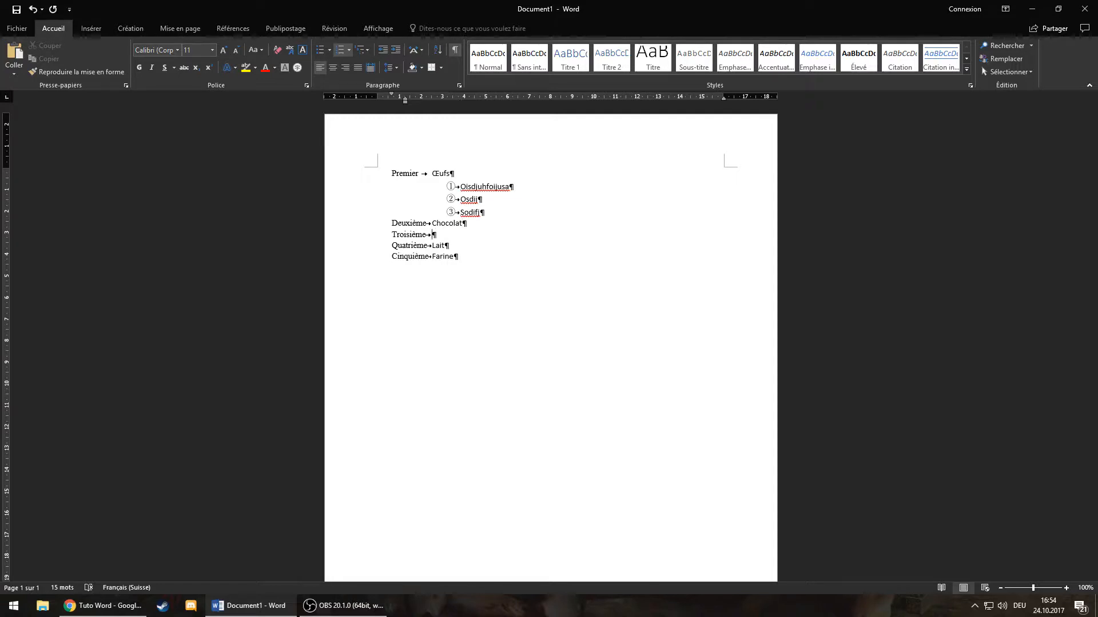
{"action": "key", "text": "Tab"}
{"action": "type", "text": "dsiojfosdijf"}
{"action": "key", "text": "Return"}
{"action": "type", "text": "odsifjsdoi"}
{"action": "key", "text": "Return"}
{"action": "type", "text": "sdoifjosid"}
{"action": "key", "text": "Return"}
{"action": "type", "text": "posdijfoisdfj"}
{"action": "key", "text": "Return"}
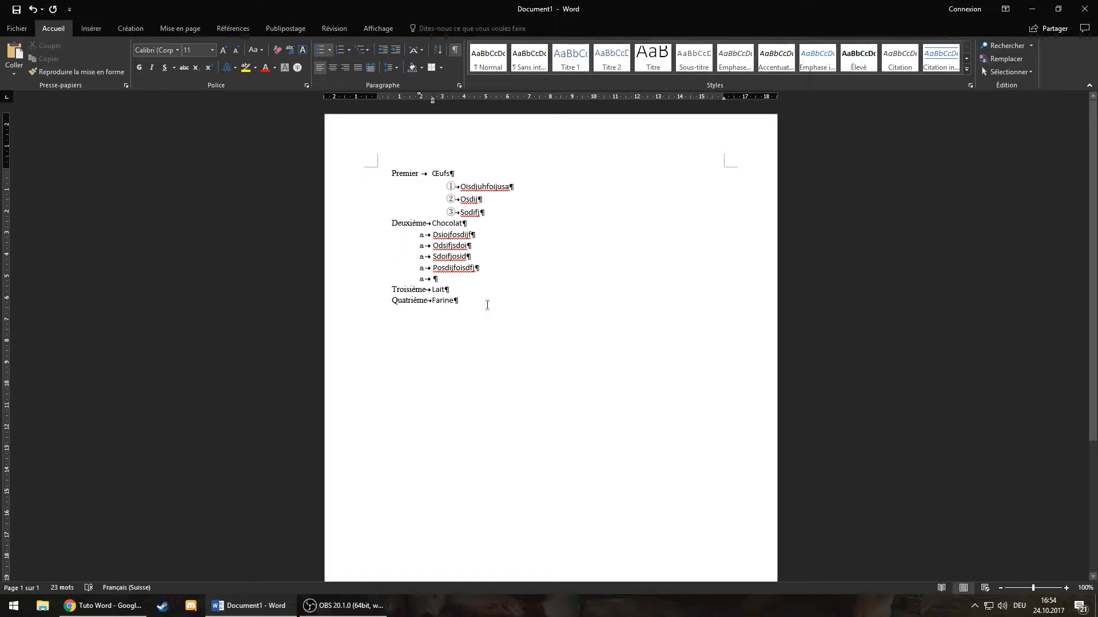
Step: Delete the entire multilevel list so the document is empty
{"action": "left_click_drag", "start_coordinate": [487, 305], "coordinate": [319, 124]}
{"action": "key", "text": "Delete"}
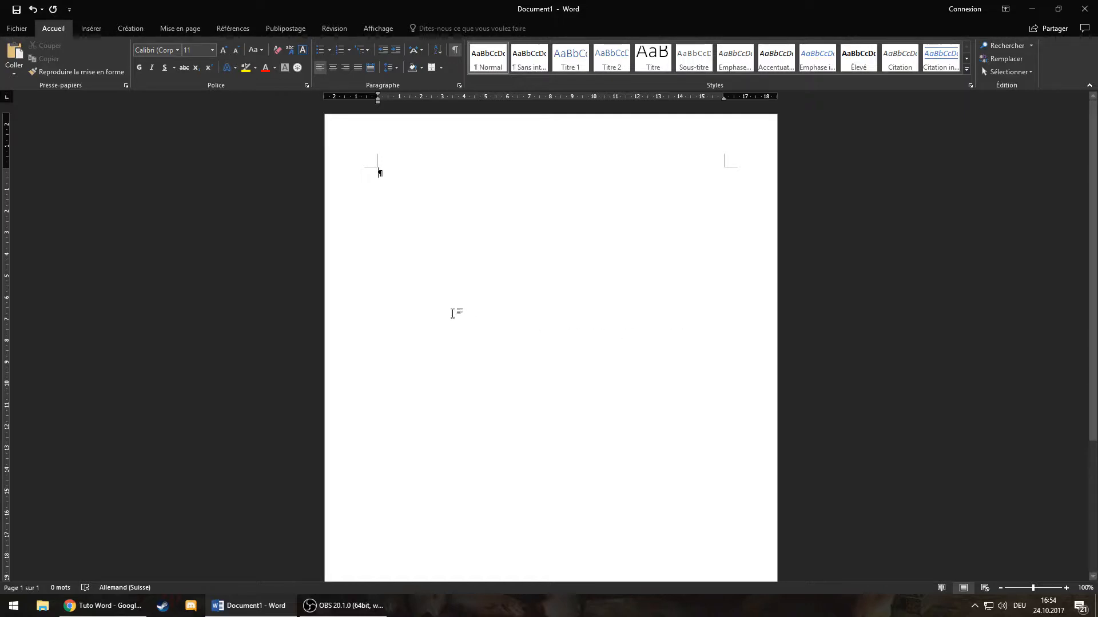
Step: Insert a table with 15 columns and 15 rows, using a fixed column width
{"action": "left_click", "coordinate": [104, 26]}
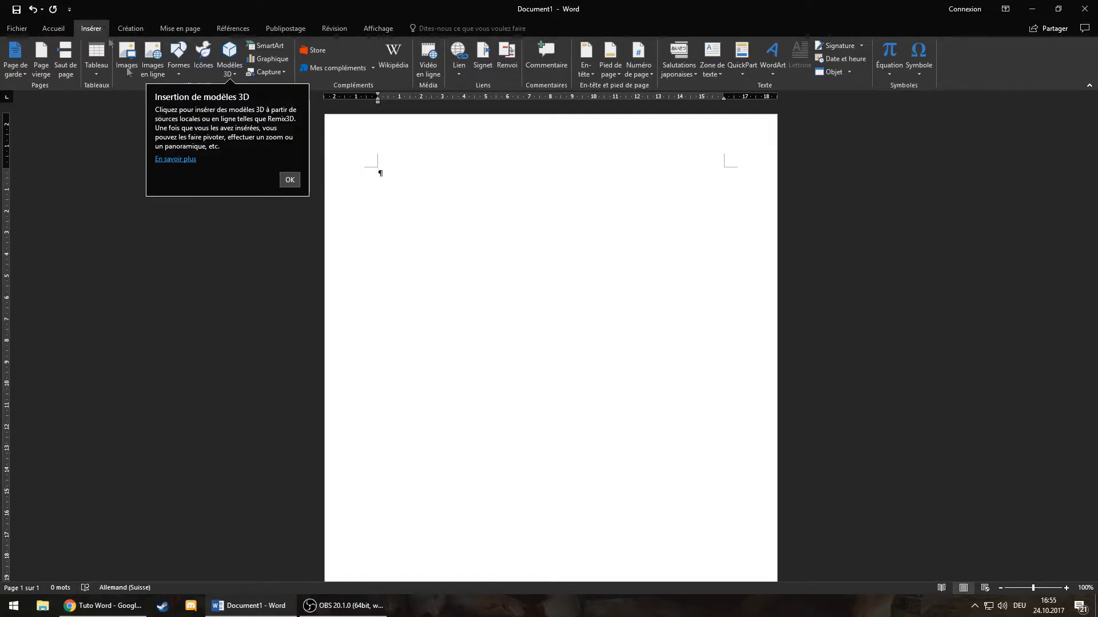
{"action": "left_click", "coordinate": [288, 180]}
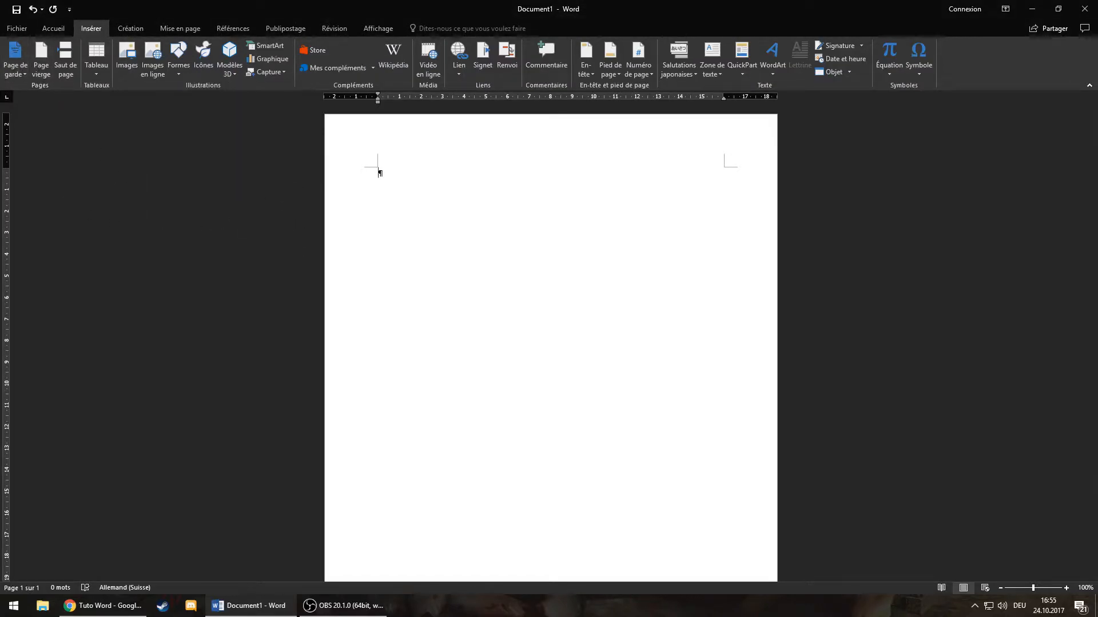
{"action": "left_click", "coordinate": [98, 78]}
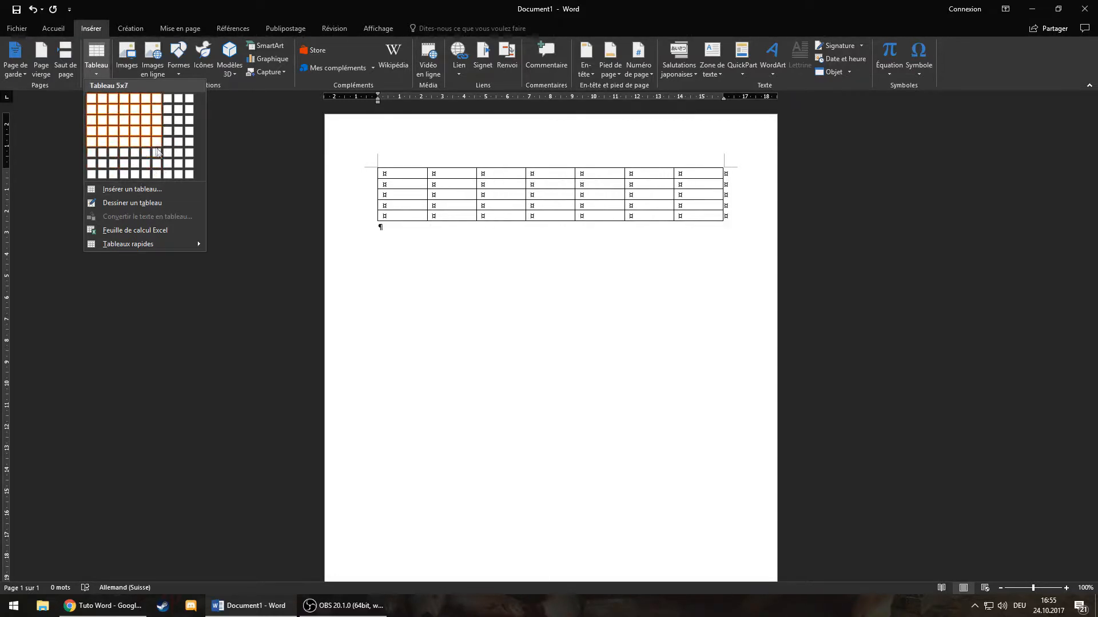
{"action": "left_click", "coordinate": [132, 189]}
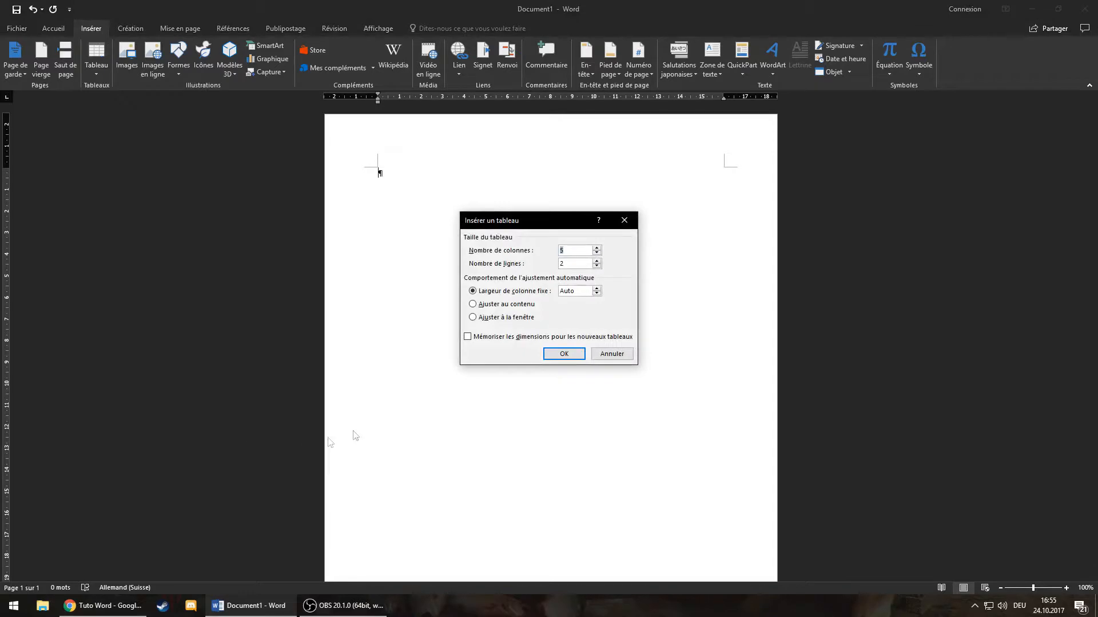
{"action": "left_click_drag", "start_coordinate": [518, 223], "coordinate": [495, 241]}
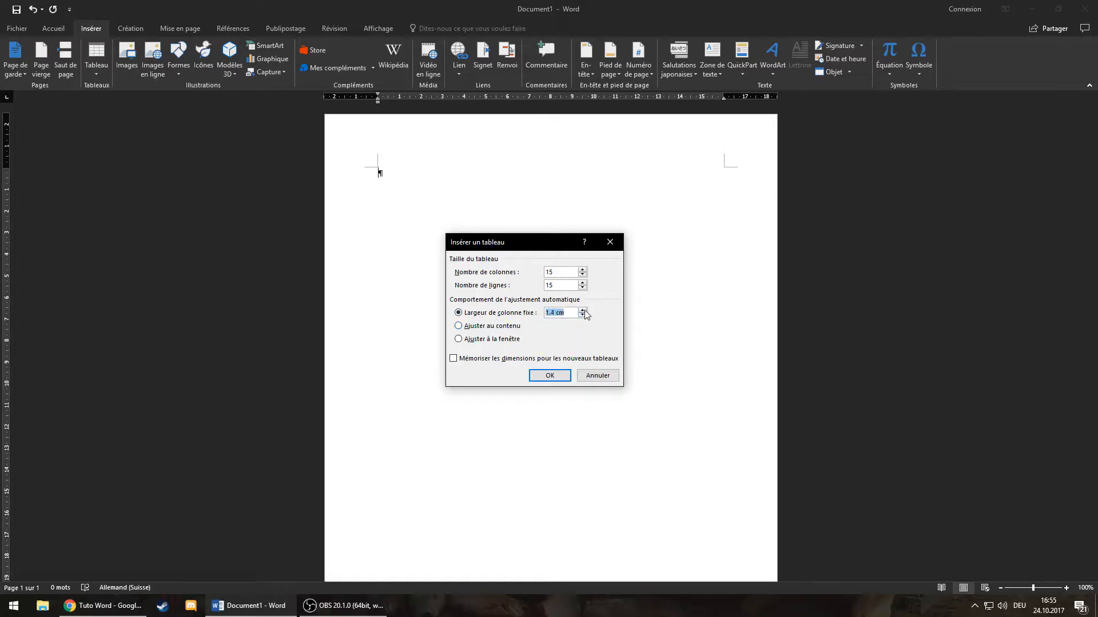
{"action": "left_click", "coordinate": [583, 310]}
{"action": "left_click", "coordinate": [497, 327]}
{"action": "left_click", "coordinate": [495, 342]}
{"action": "left_click", "coordinate": [492, 327]}
{"action": "left_click", "coordinate": [509, 314]}
{"action": "left_click", "coordinate": [582, 315]}
{"action": "left_click", "coordinate": [582, 315]}
{"action": "left_click", "coordinate": [558, 377]}
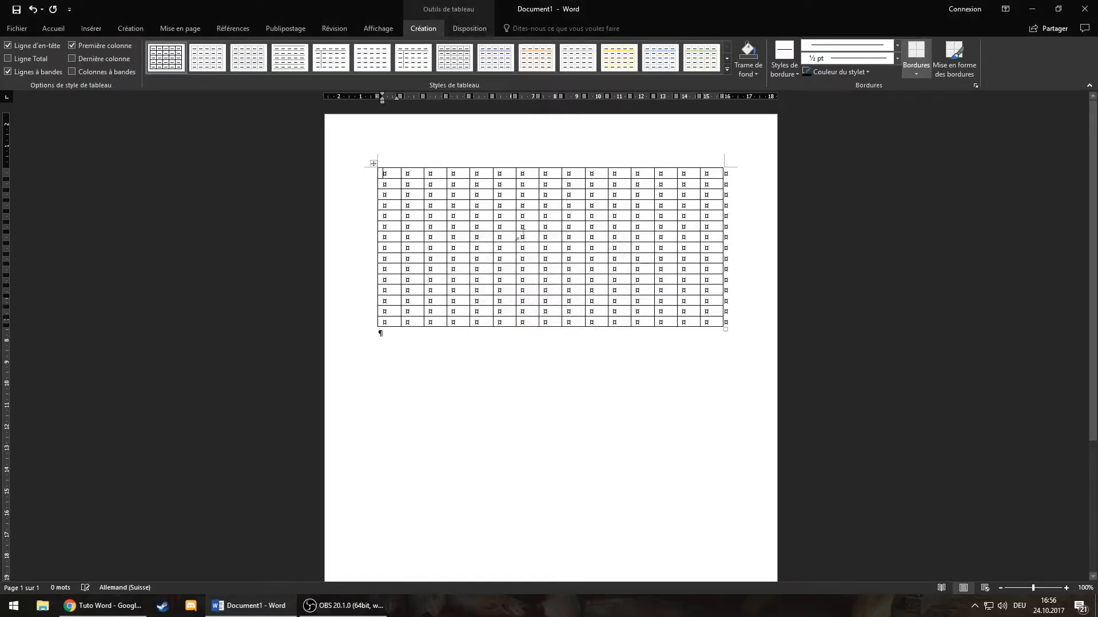
Step: Delete the table's last three columns, one after another
{"action": "left_click_drag", "start_coordinate": [388, 177], "coordinate": [705, 390]}
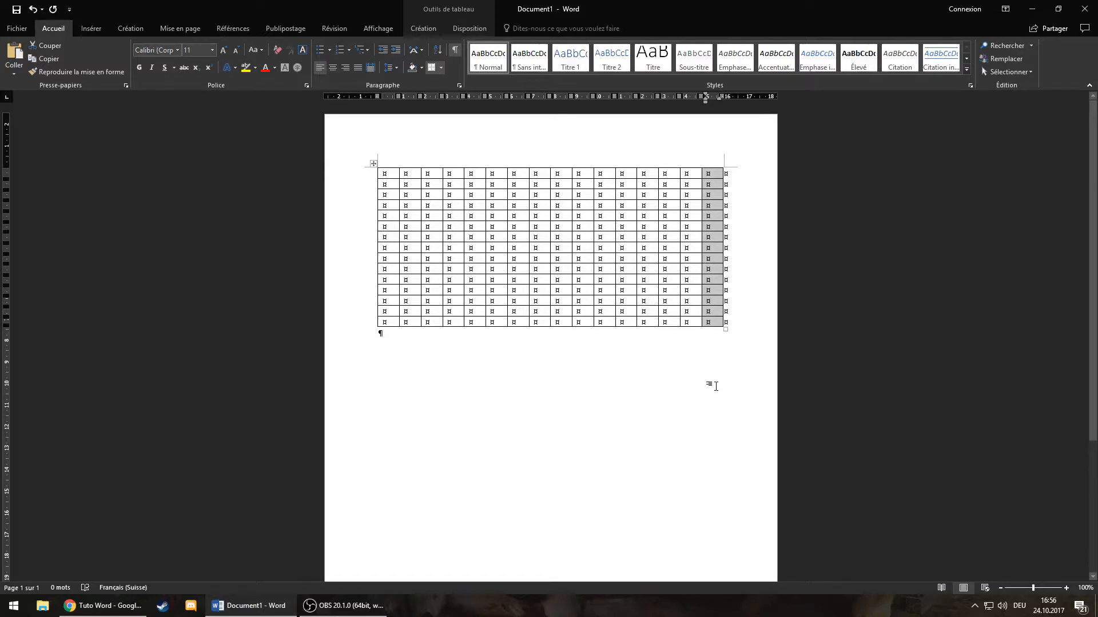
{"action": "right_click", "coordinate": [715, 218]}
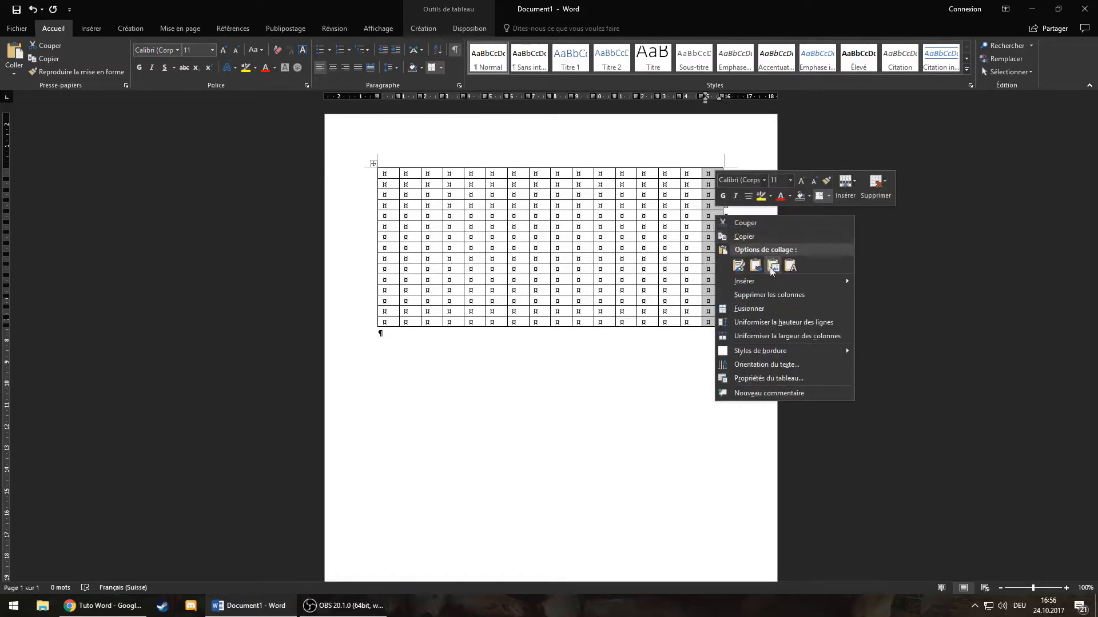
{"action": "left_click", "coordinate": [760, 294]}
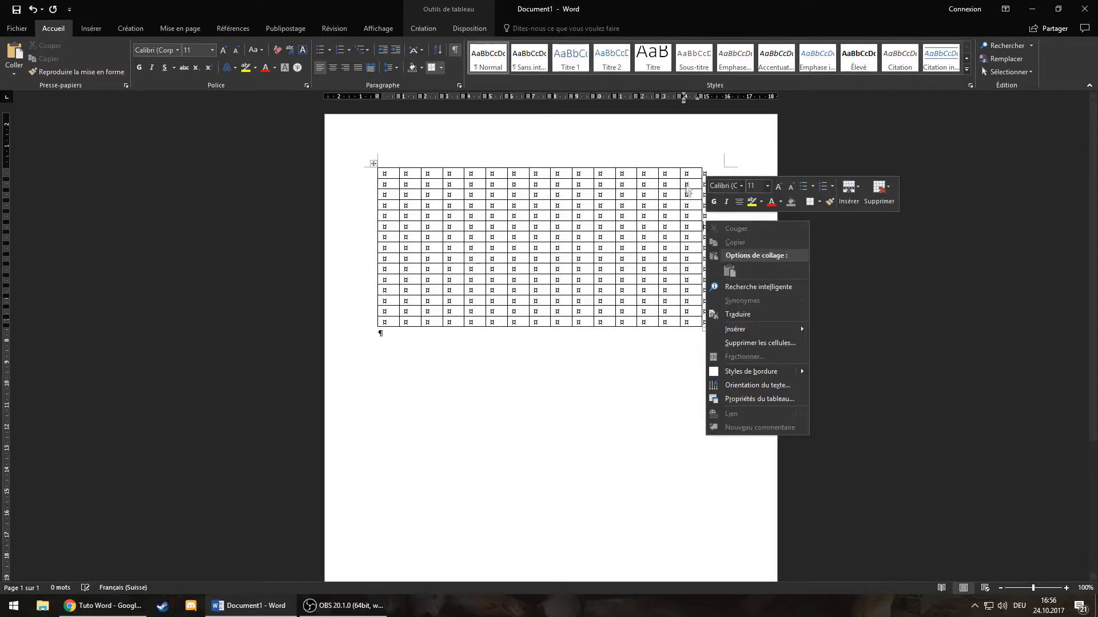
{"action": "right_click", "coordinate": [702, 219]}
{"action": "left_click_drag", "start_coordinate": [692, 173], "coordinate": [689, 320]}
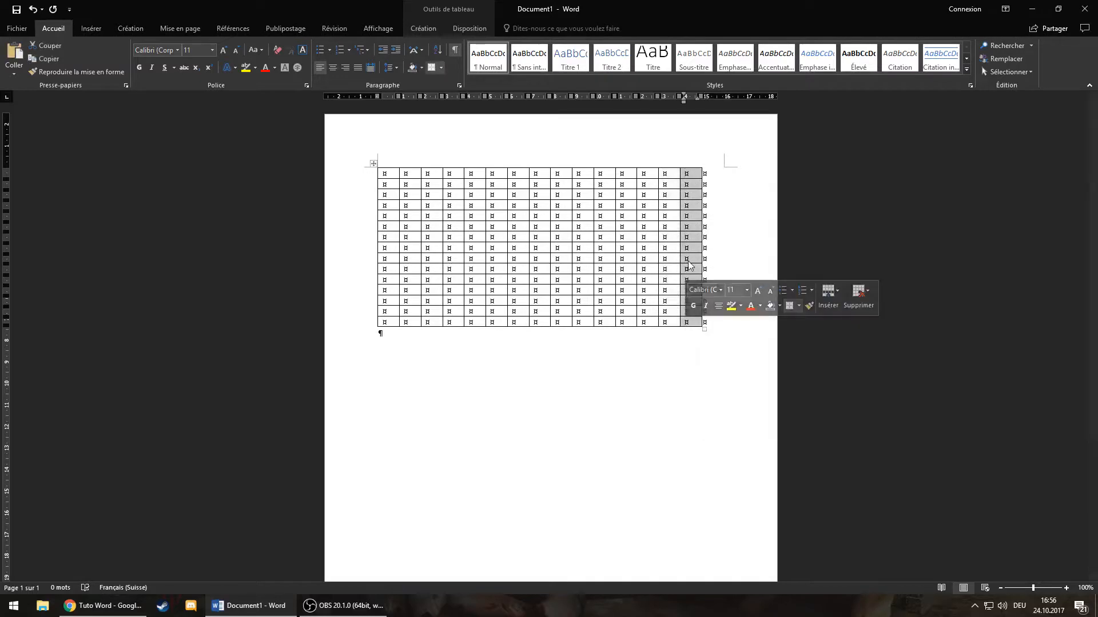
{"action": "right_click", "coordinate": [690, 262]}
{"action": "left_click", "coordinate": [722, 342]}
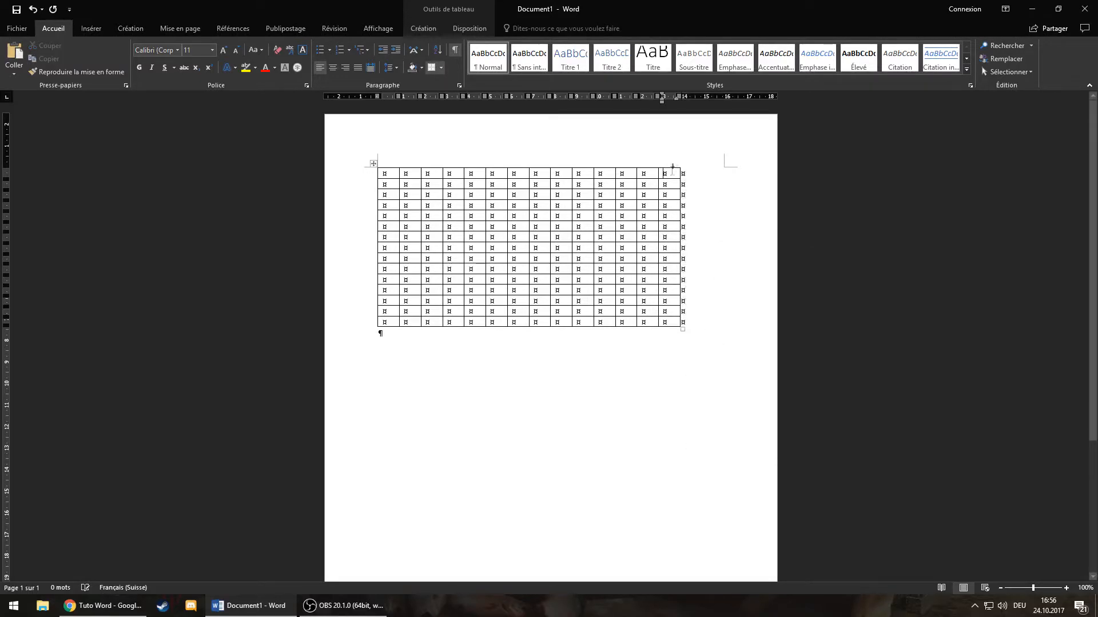
{"action": "left_click_drag", "start_coordinate": [676, 175], "coordinate": [672, 321]}
{"action": "right_click", "coordinate": [675, 248]}
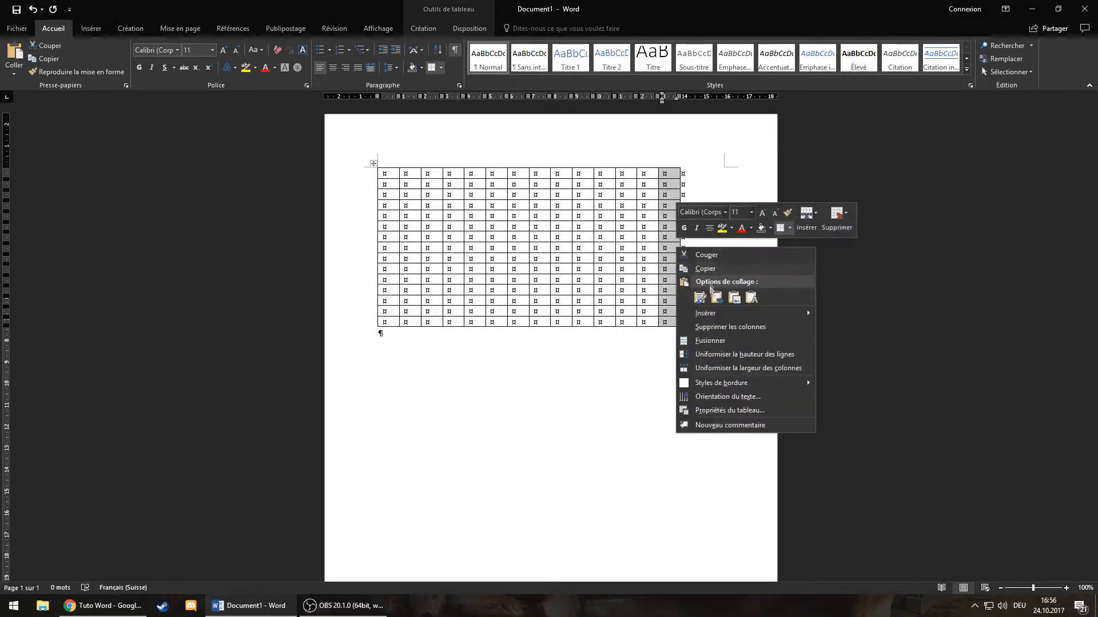
{"action": "left_click", "coordinate": [715, 324]}
Step: Delete the table's bottom four rows using the entire-row option
{"action": "left_click_drag", "start_coordinate": [651, 322], "coordinate": [375, 292]}
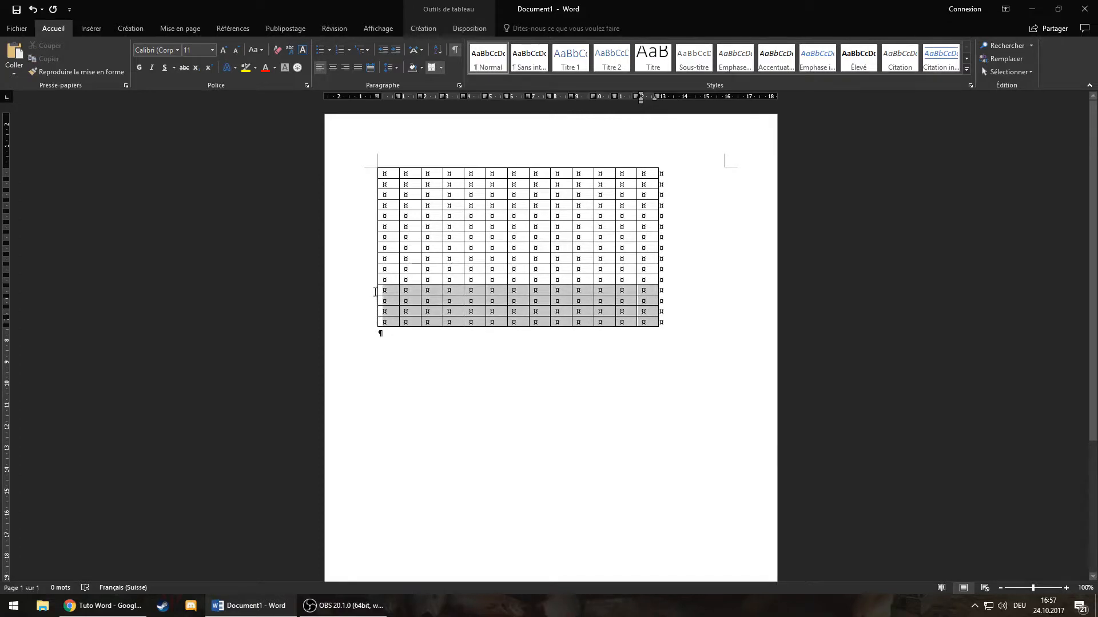
{"action": "right_click", "coordinate": [486, 312]}
{"action": "left_click", "coordinate": [524, 393]}
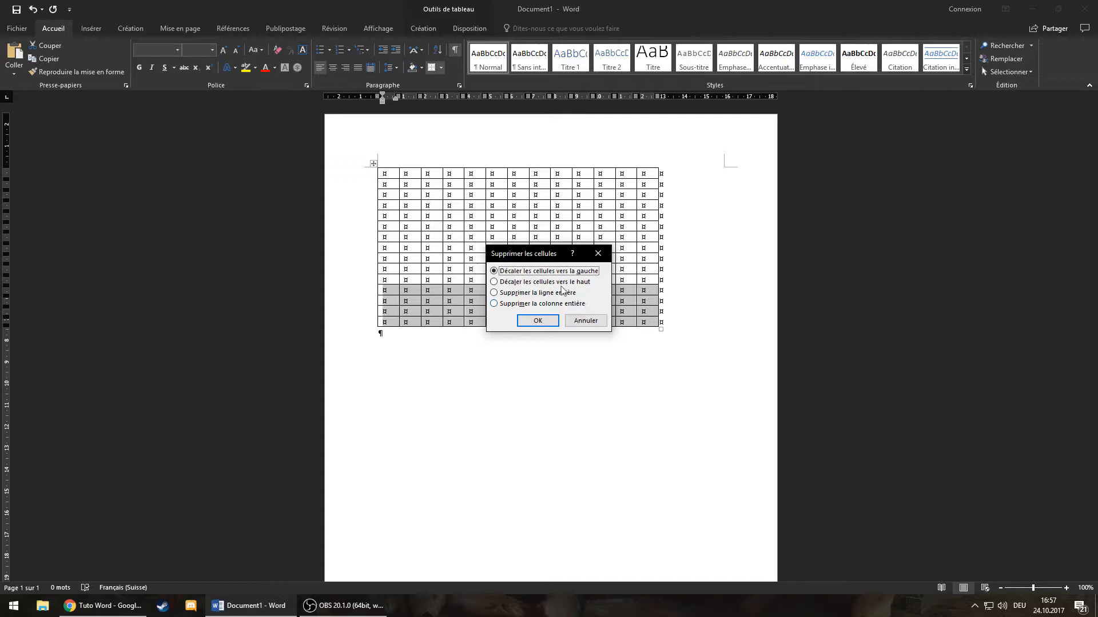
{"action": "left_click", "coordinate": [564, 293]}
{"action": "left_click", "coordinate": [537, 320]}
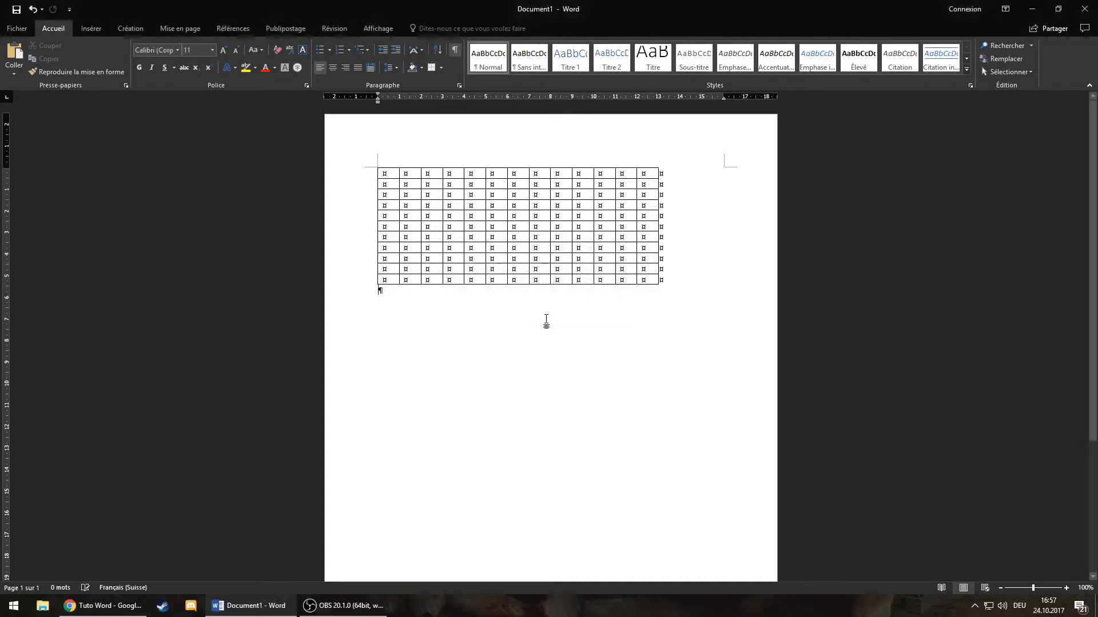
Step: Delete the last cell of the table's bottom row, shifting the cells left
{"action": "right_click", "coordinate": [644, 279]}
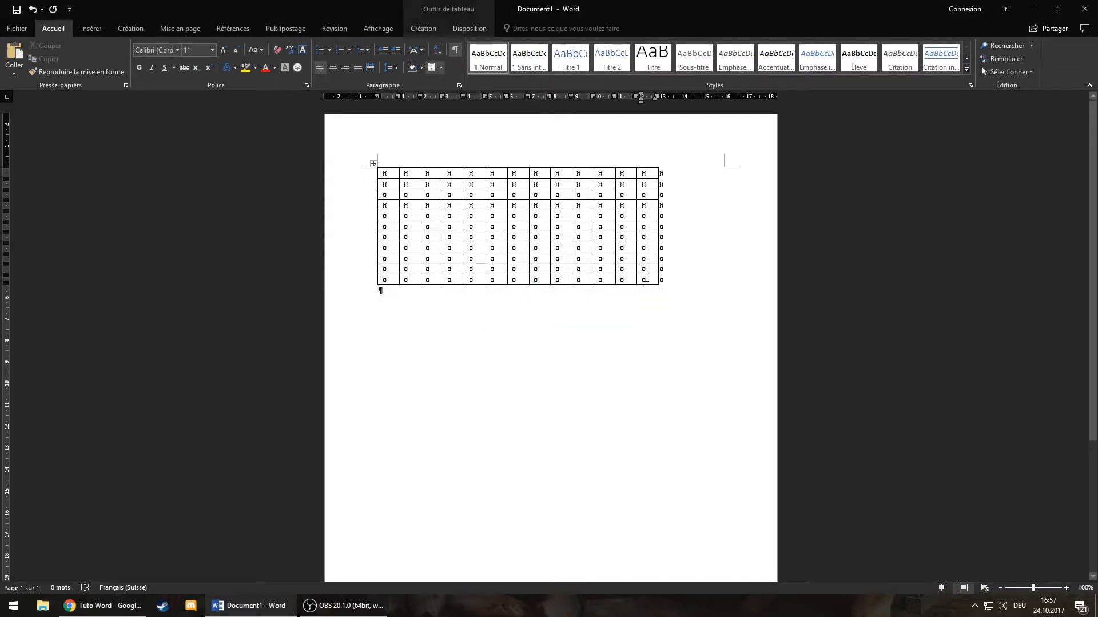
{"action": "left_click", "coordinate": [695, 398]}
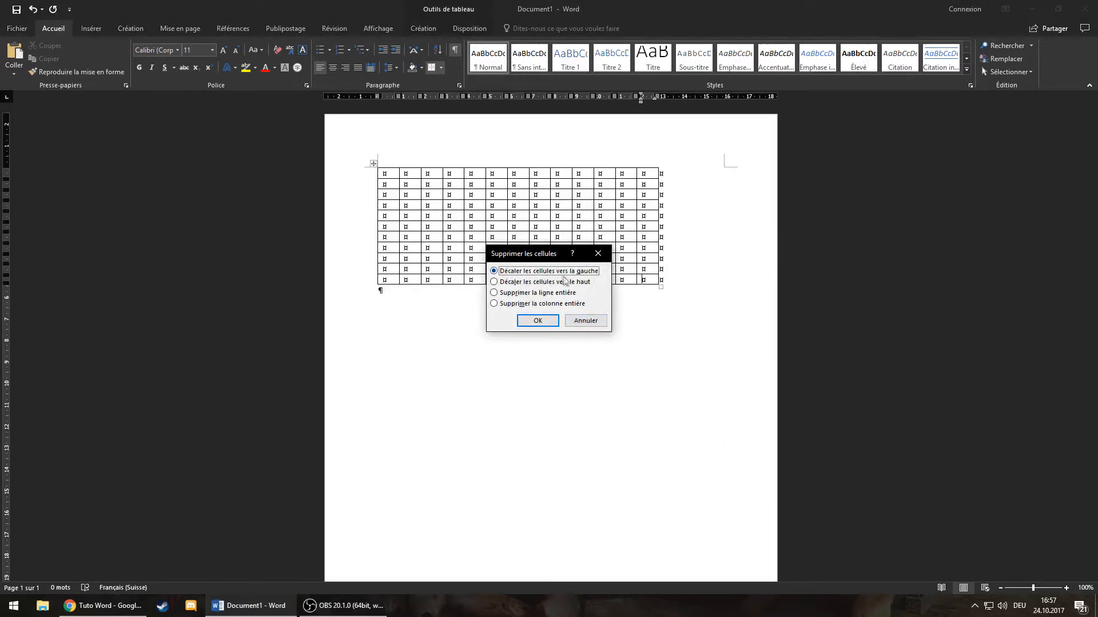
{"action": "left_click", "coordinate": [536, 321]}
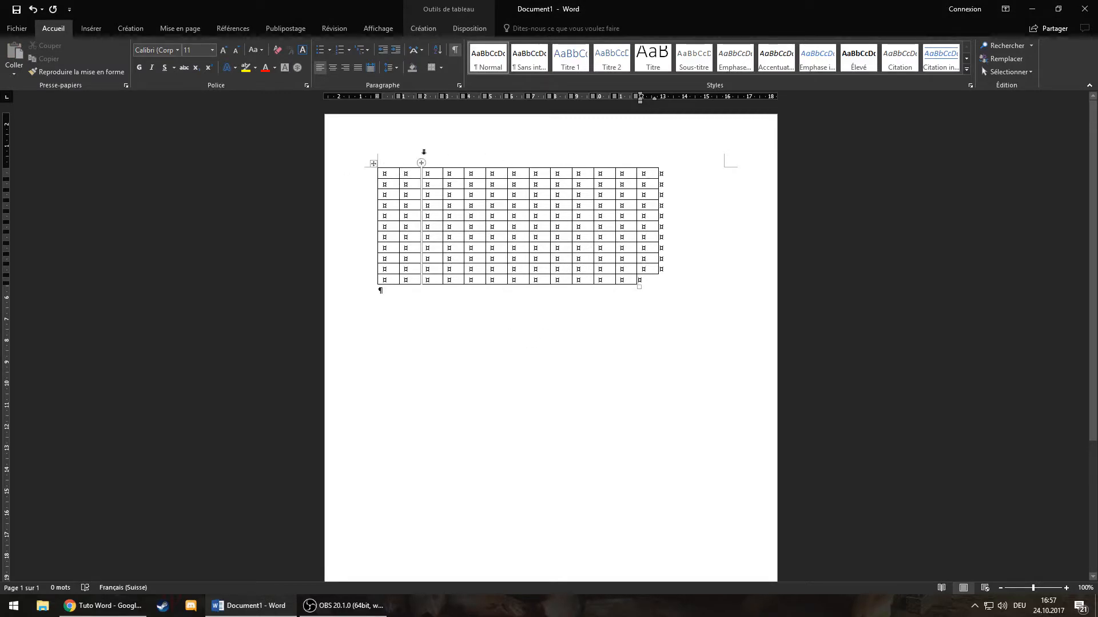
Step: Delete the whole table so the page is empty
{"action": "left_click_drag", "start_coordinate": [456, 173], "coordinate": [541, 217]}
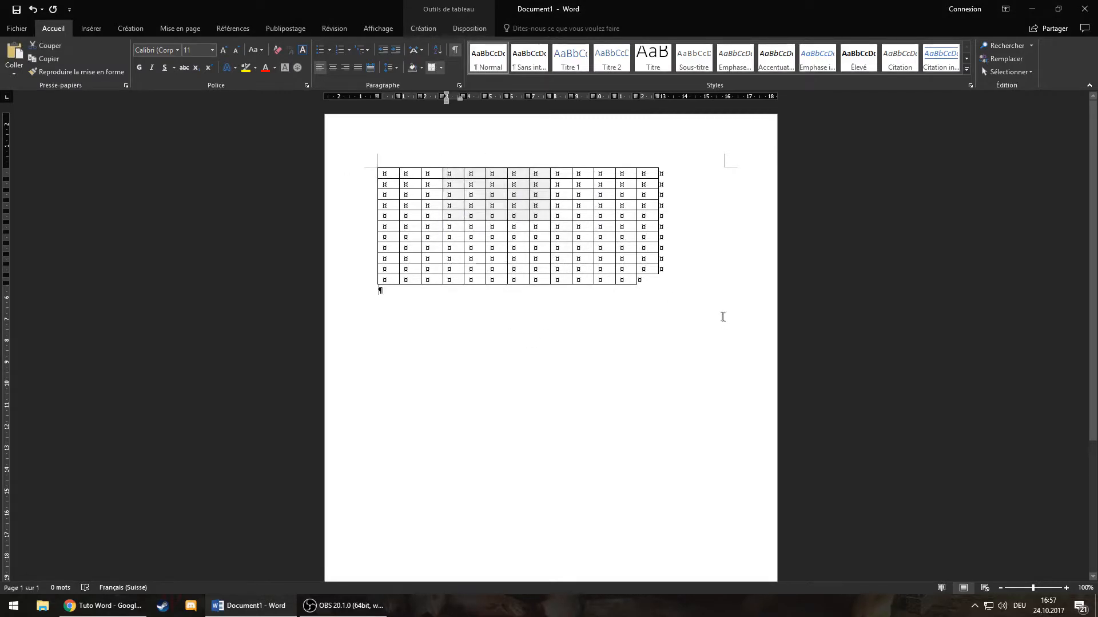
{"action": "left_click", "coordinate": [722, 316]}
{"action": "left_click_drag", "start_coordinate": [678, 313], "coordinate": [227, 82]}
{"action": "key", "text": "BackSpace"}
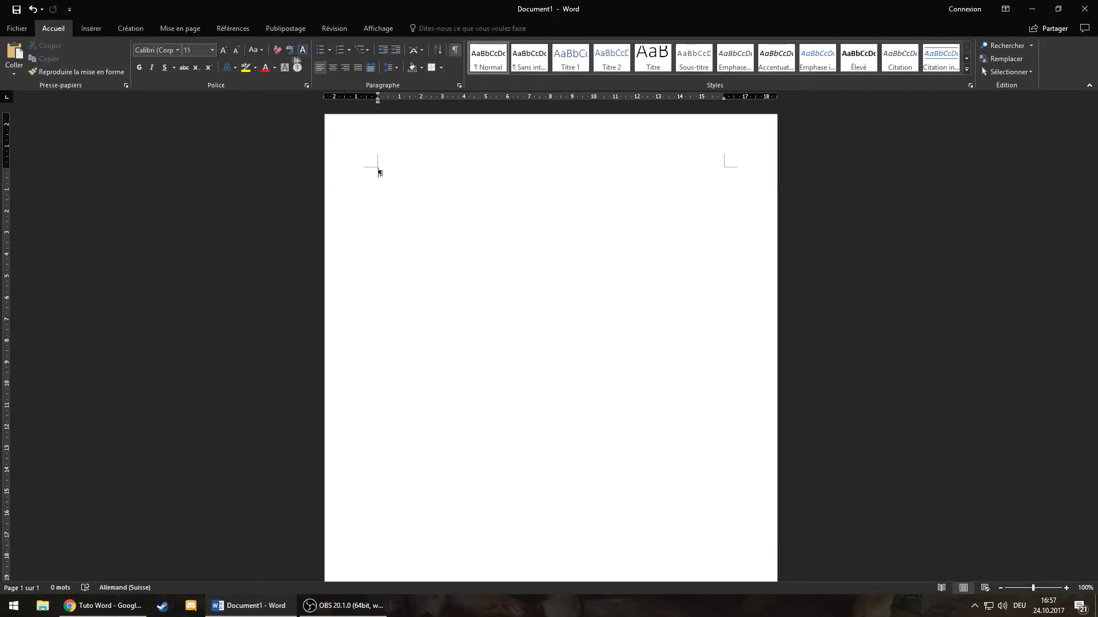
Step: Insert a table with two columns and three rows, with the column headings Age and Nom
{"action": "left_click", "coordinate": [89, 28]}
{"action": "left_click", "coordinate": [94, 63]}
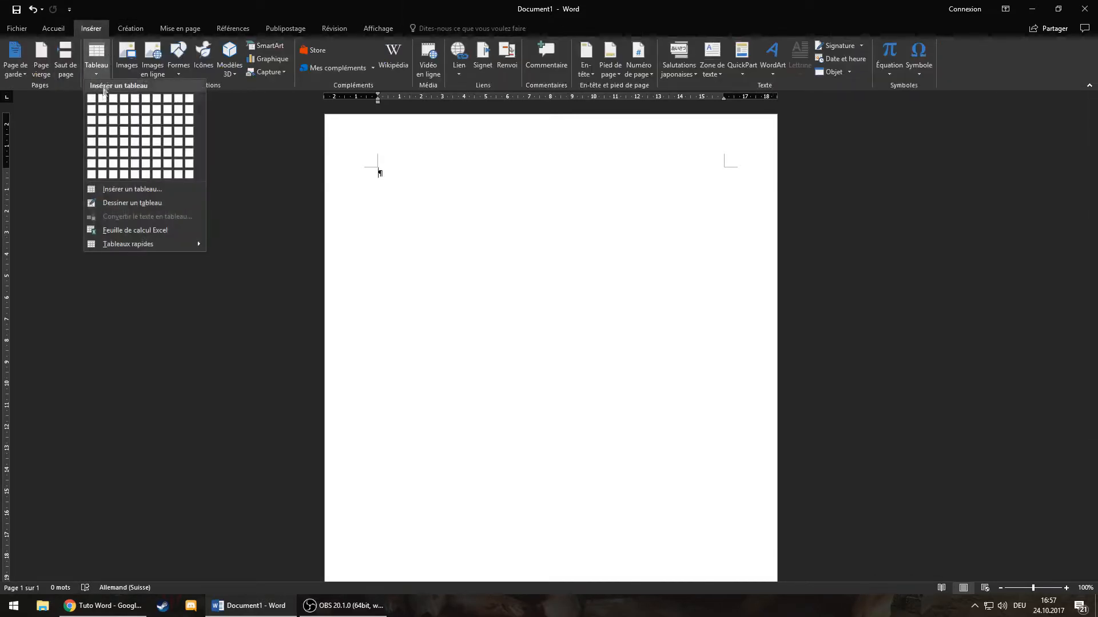
{"action": "left_click", "coordinate": [102, 120]}
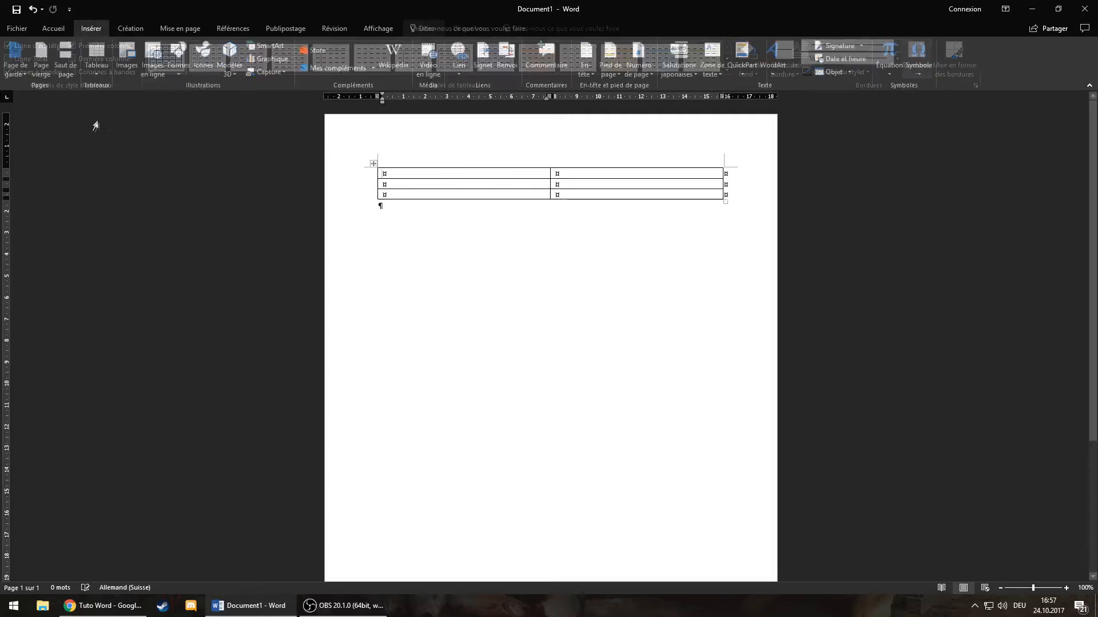
{"action": "type", "text": "Age"}
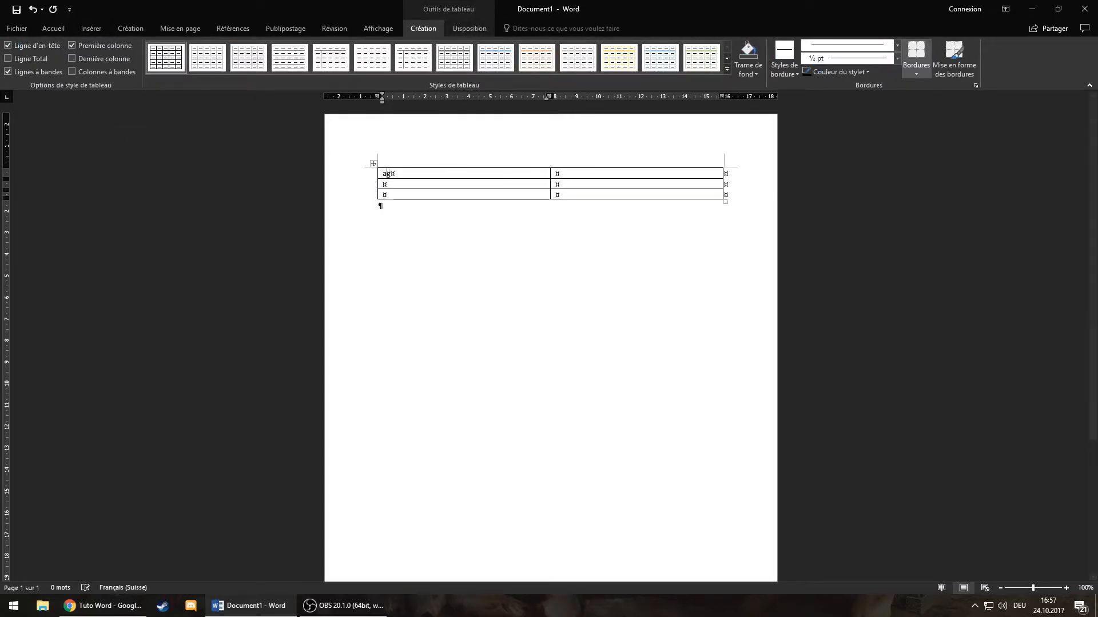
{"action": "key", "text": "Tab"}
{"action": "type", "text": "nom"}
{"action": "key", "text": "Tab"}
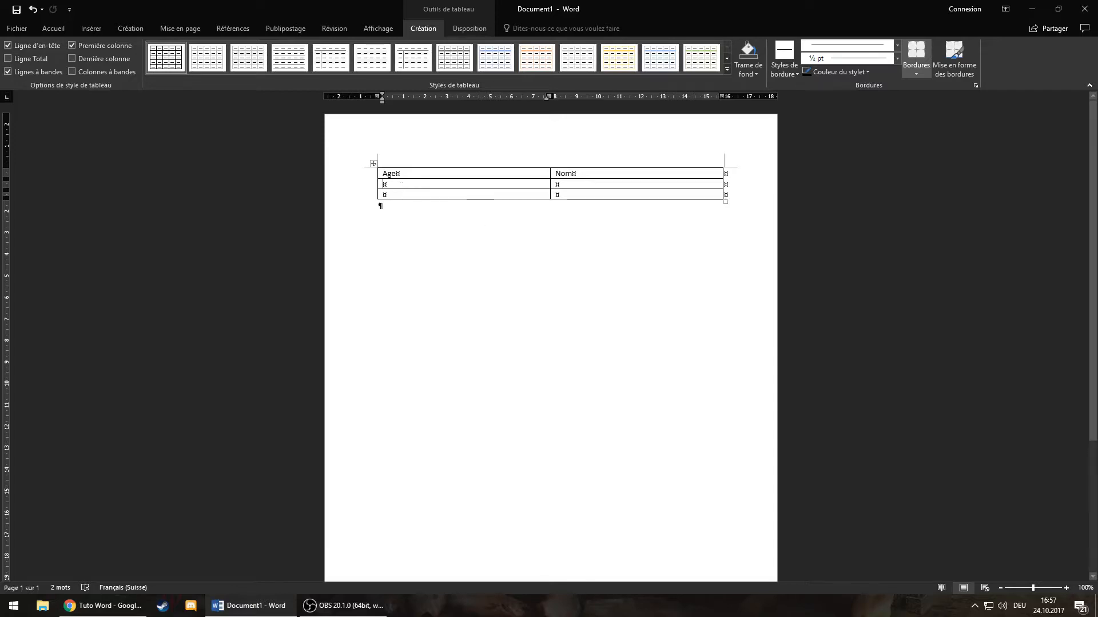
Step: Fill the two rows below the headings with the ages 25 and 36, each with a person's first name
{"action": "type", "text": "25"}
{"action": "key", "text": "Tab"}
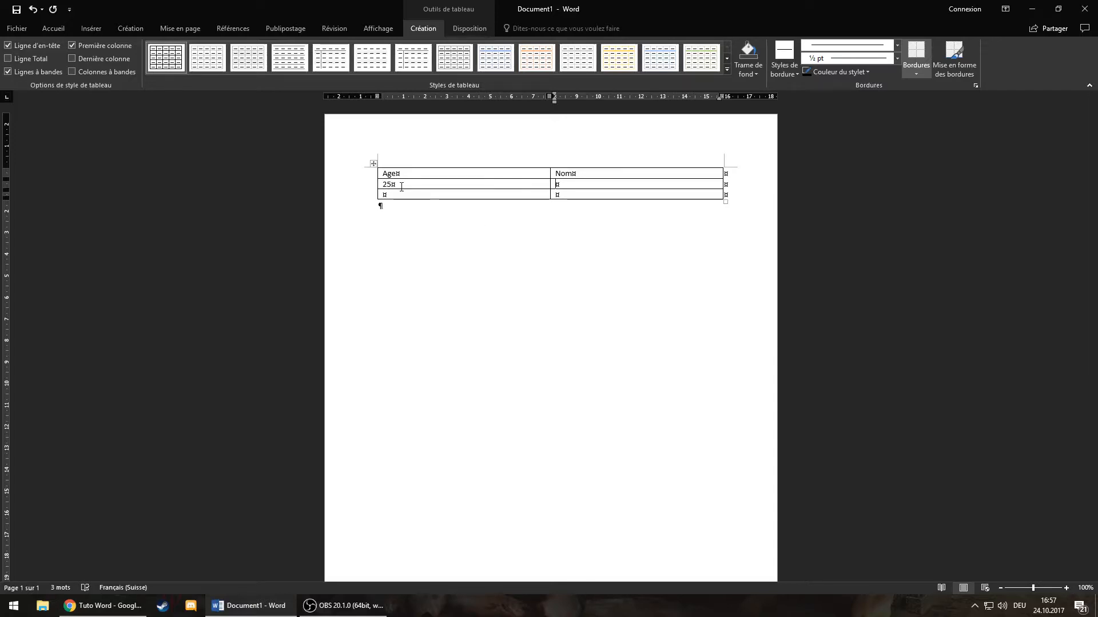
{"action": "type", "text": "Jean"}
{"action": "key", "text": "Tab"}
{"action": "type", "text": "36"}
{"action": "key", "text": "Tab"}
{"action": "type", "text": "Damin"}
{"action": "left_click", "coordinate": [514, 277]}
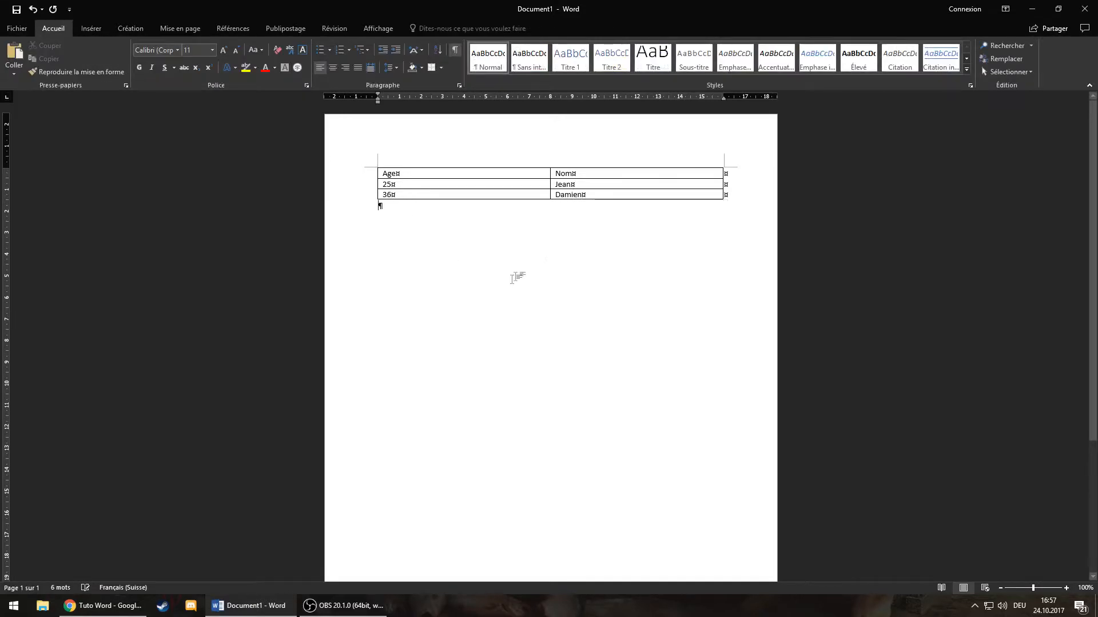
Step: Set the border width of the heading row to 4 ½ pt in the borders and shading settings, with all borders on
{"action": "left_click_drag", "start_coordinate": [423, 173], "coordinate": [629, 176]}
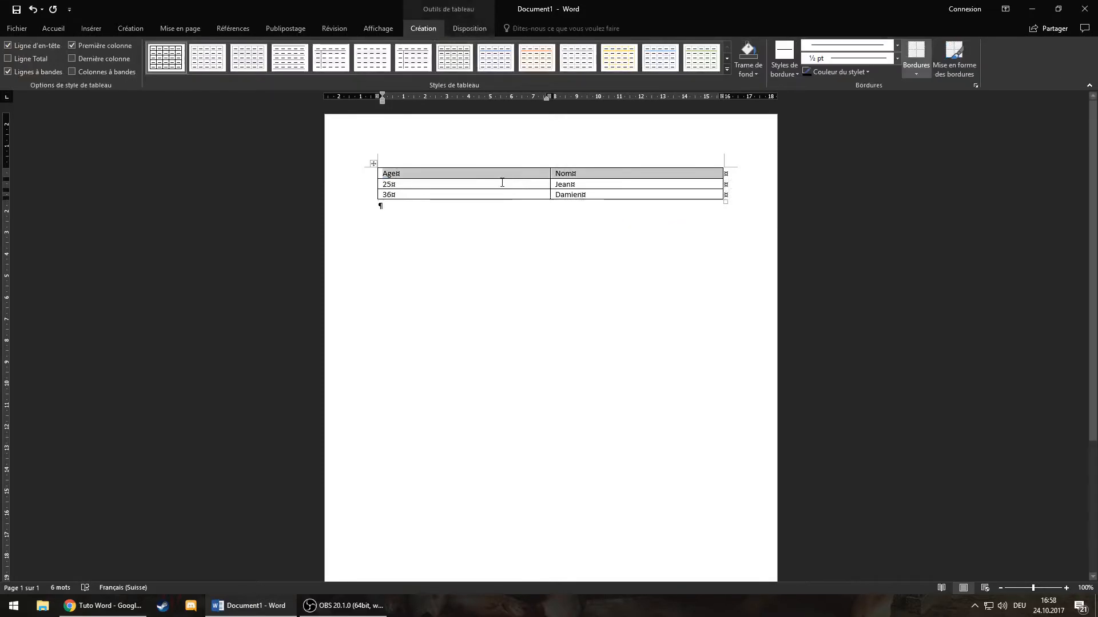
{"action": "left_click", "coordinate": [63, 33]}
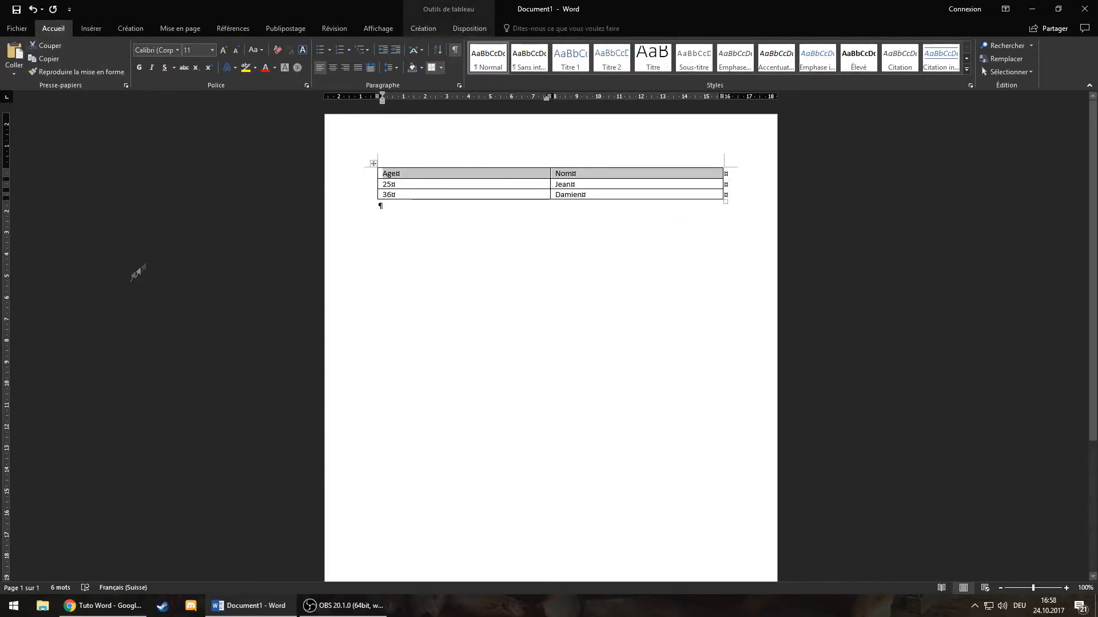
{"action": "left_click", "coordinate": [440, 68]}
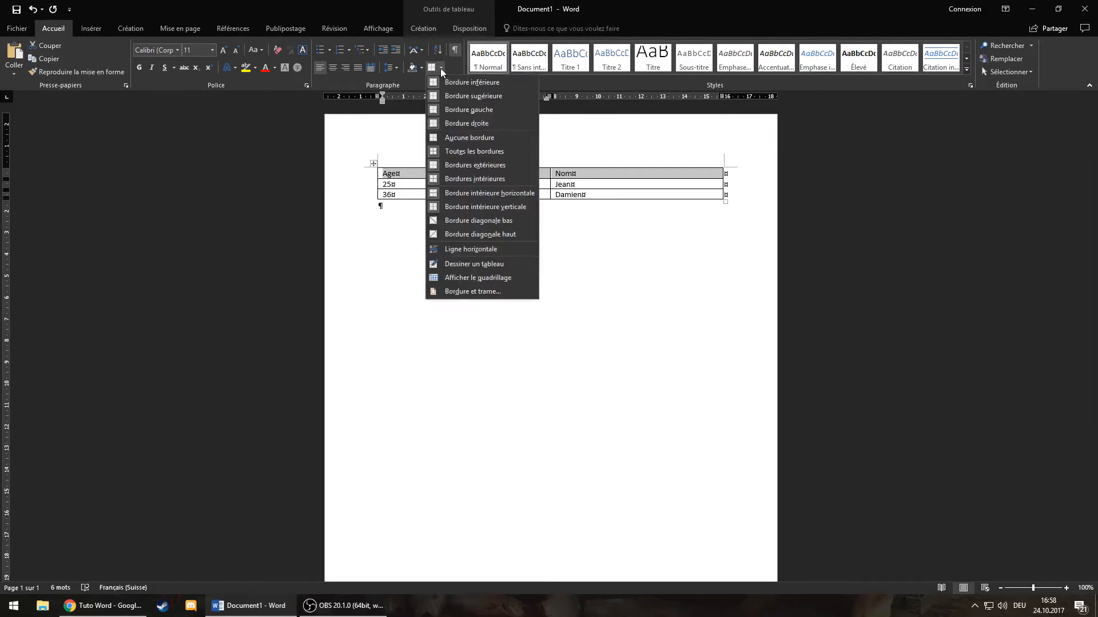
{"action": "left_click", "coordinate": [475, 292]}
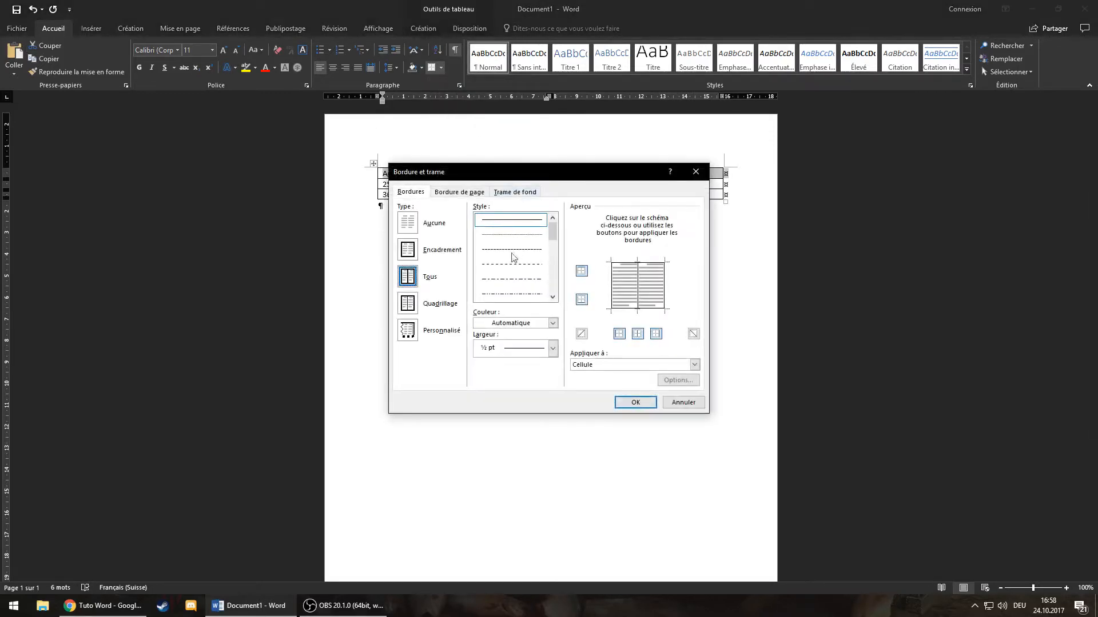
{"action": "scroll", "coordinate": [518, 266], "scroll_direction": "down", "scroll_amount": 6}
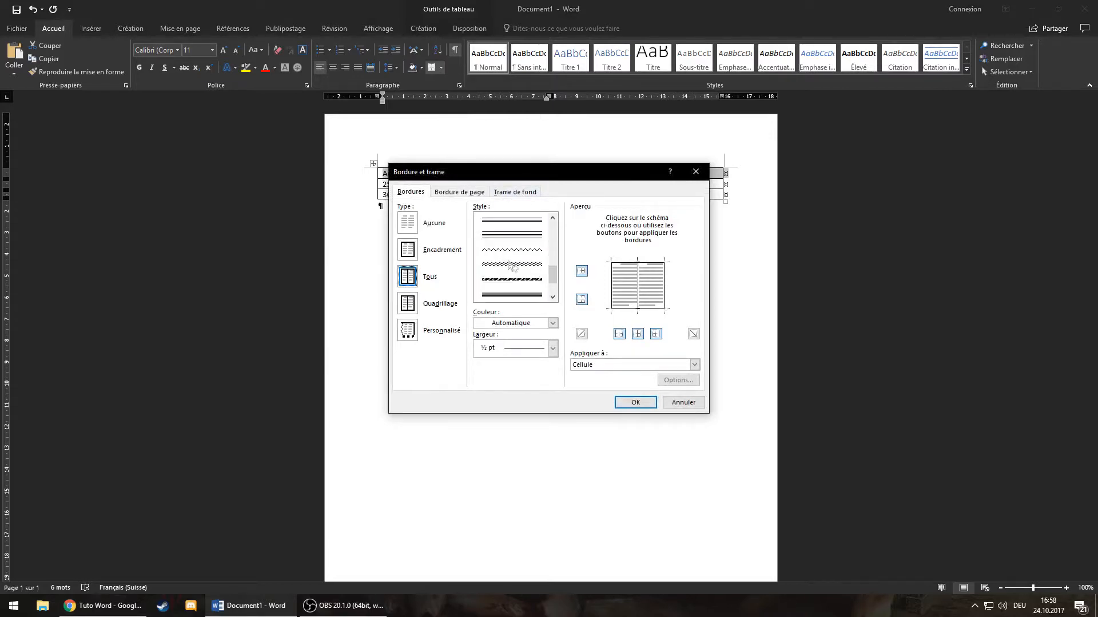
{"action": "scroll", "coordinate": [519, 258], "scroll_direction": "up", "scroll_amount": 6}
{"action": "scroll", "coordinate": [520, 257], "scroll_direction": "down", "scroll_amount": 5}
{"action": "left_click", "coordinate": [519, 348]}
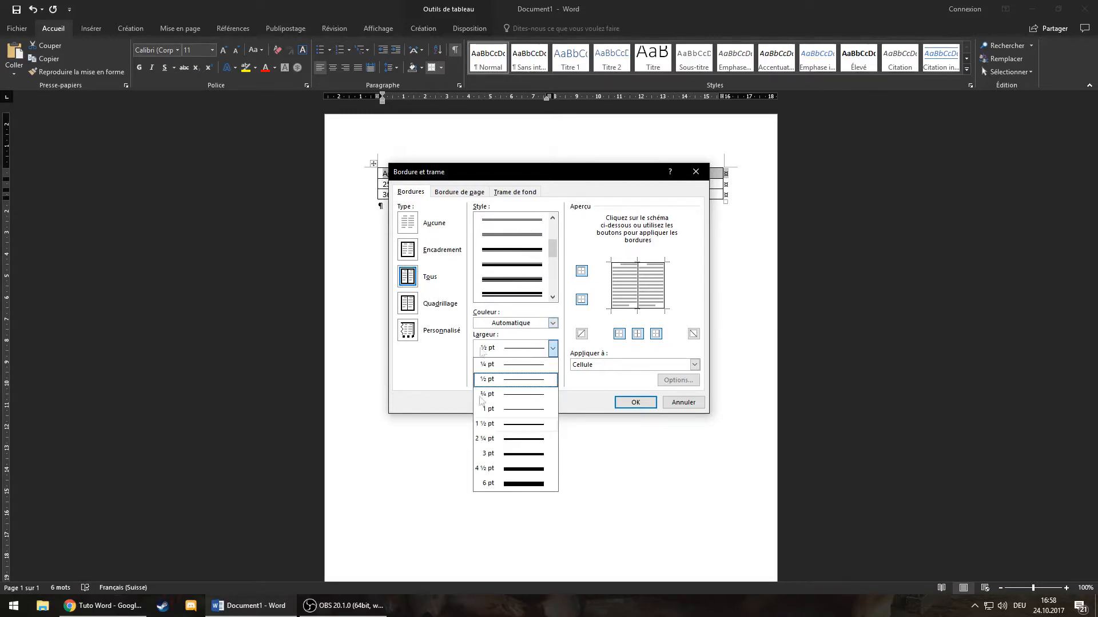
{"action": "left_click", "coordinate": [510, 470]}
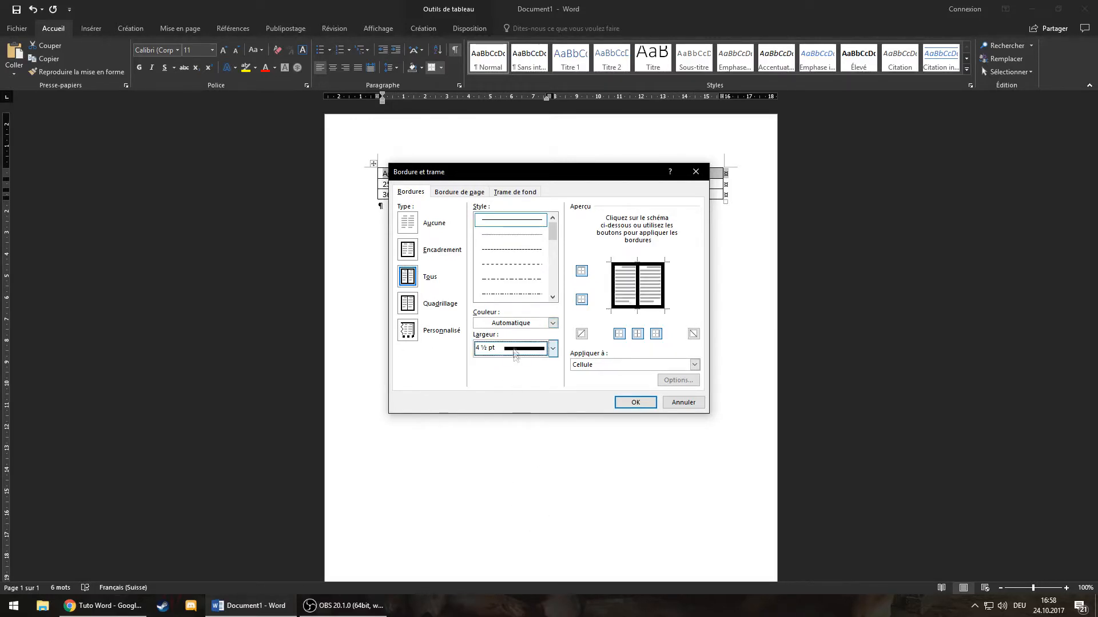
Step: Toggle the inner vertical and diagonal borders in the preview, keep only the vertical one, and apply the borders to the heading cells
{"action": "left_click", "coordinate": [617, 365]}
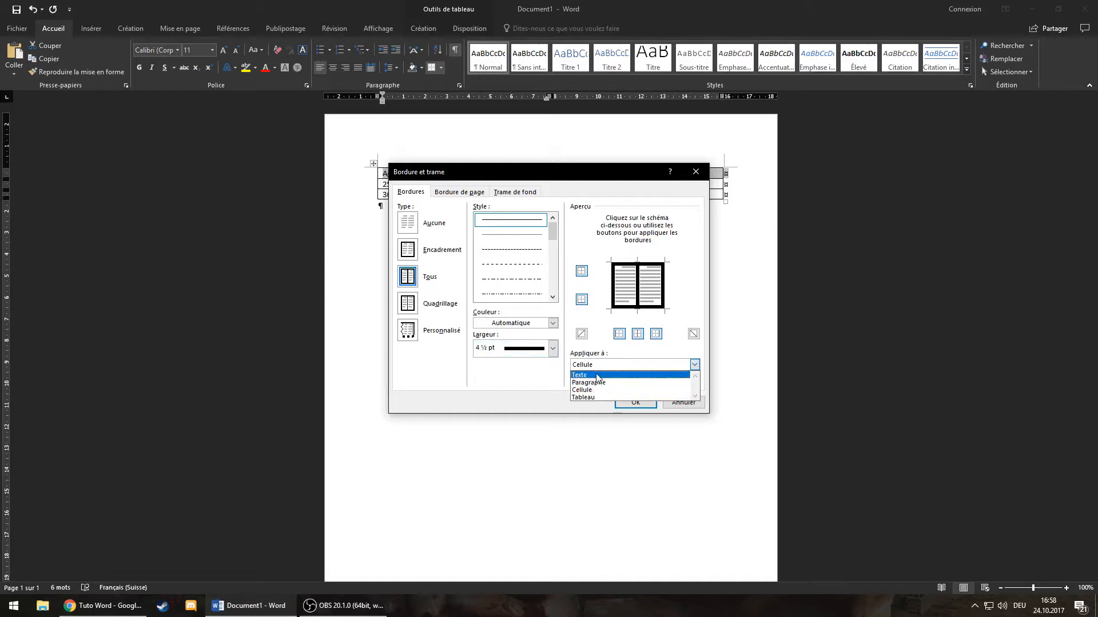
{"action": "left_click", "coordinate": [619, 358]}
{"action": "left_click", "coordinate": [639, 277]}
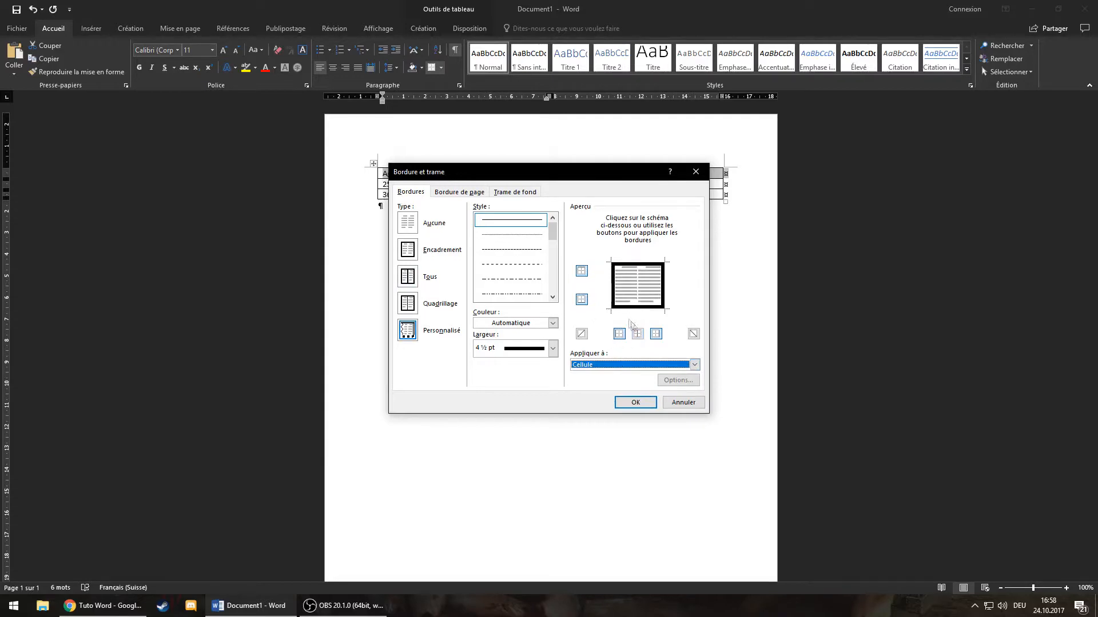
{"action": "left_click", "coordinate": [640, 284]}
{"action": "left_click", "coordinate": [628, 285]}
{"action": "left_click", "coordinate": [637, 334]}
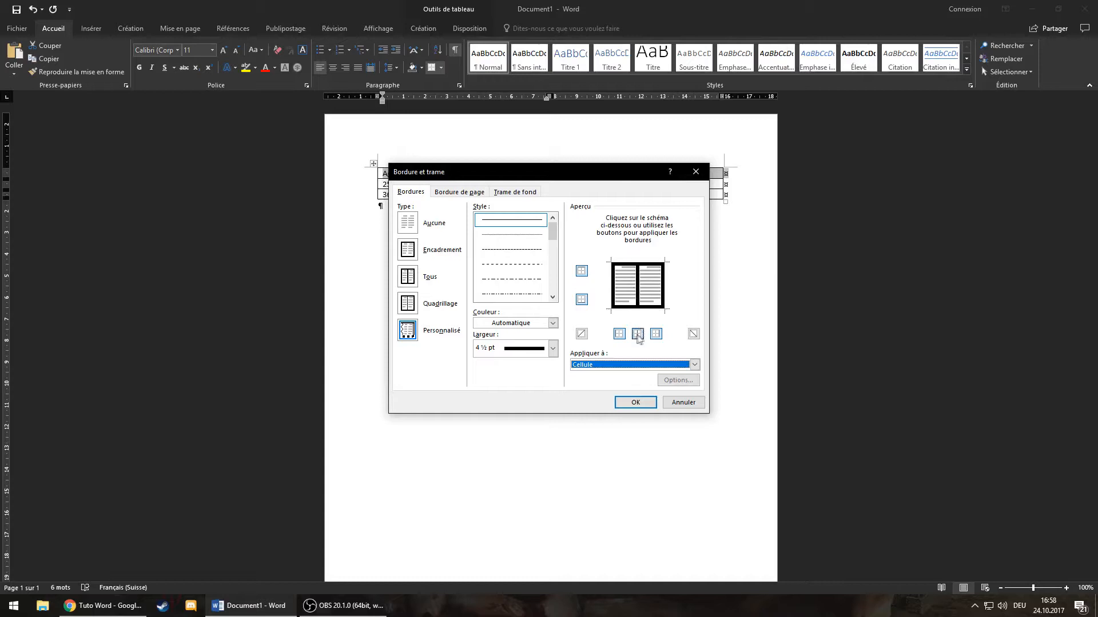
{"action": "left_click", "coordinate": [581, 334]}
{"action": "left_click", "coordinate": [582, 334]}
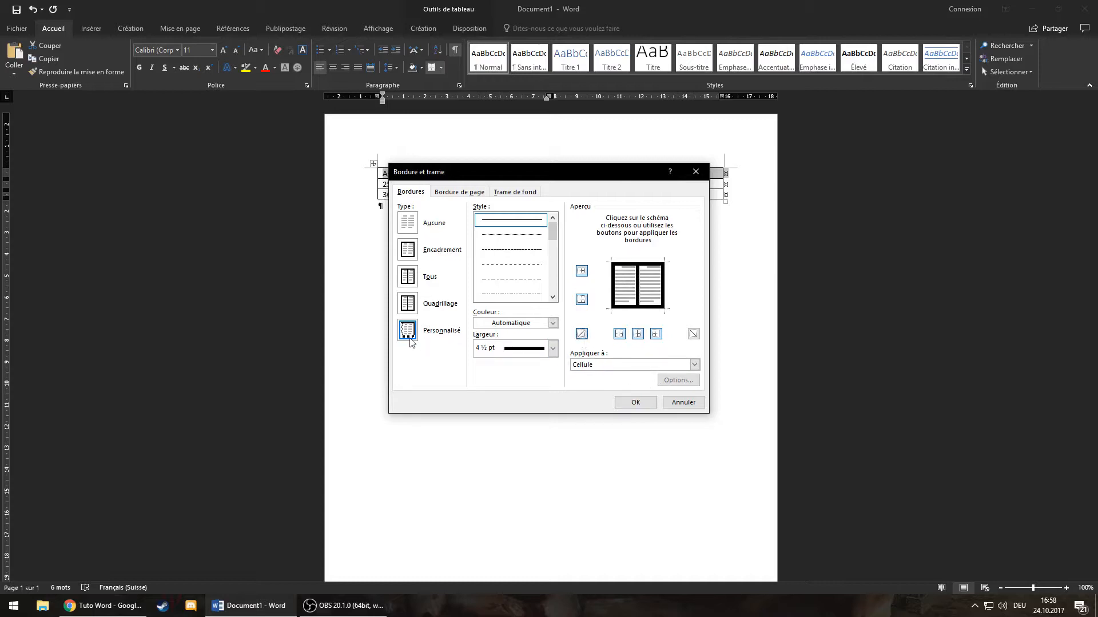
{"action": "left_click", "coordinate": [634, 402]}
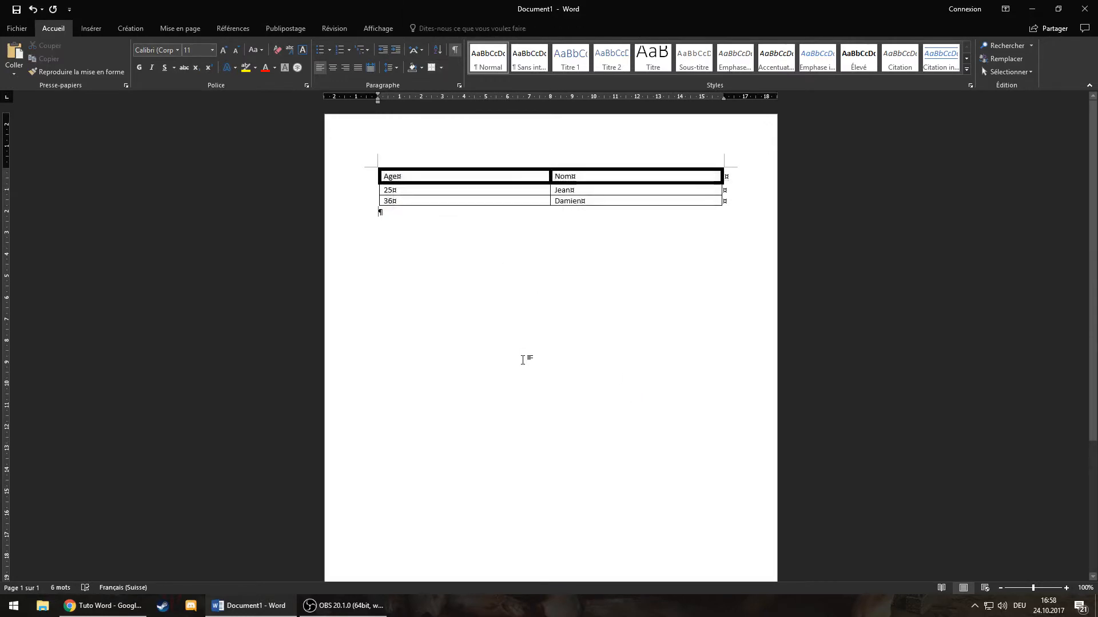
Step: Colour the text of the heading row Age and Nom red
{"action": "left_click_drag", "start_coordinate": [384, 176], "coordinate": [610, 175]}
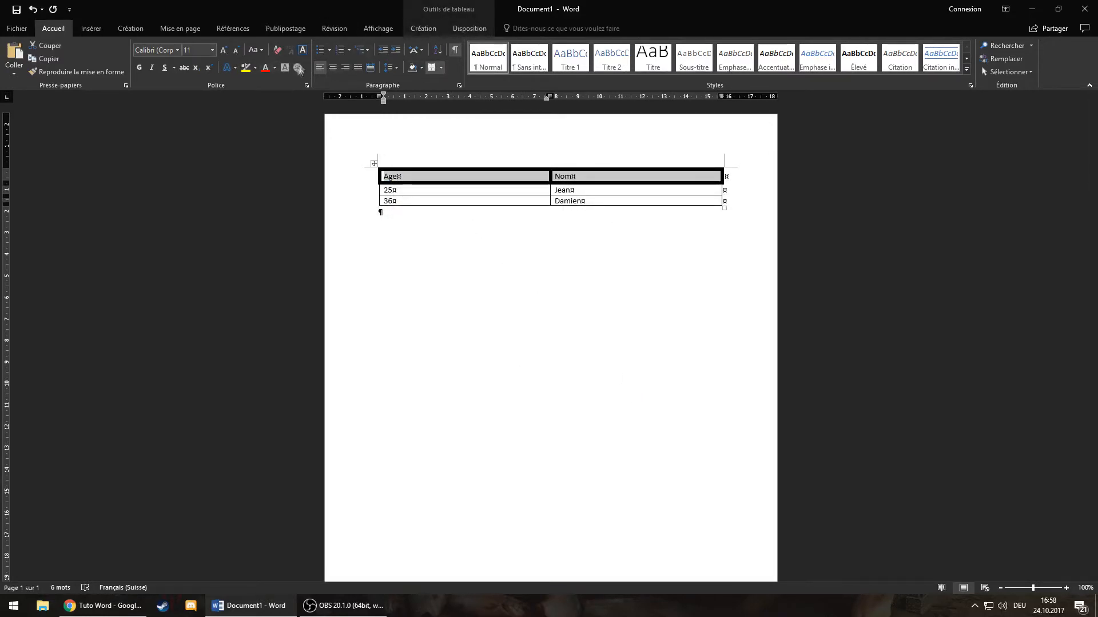
{"action": "left_click", "coordinate": [267, 68]}
{"action": "left_click", "coordinate": [600, 216]}
Step: Make the text of the table's heading row Age and Nom bold
{"action": "left_click_drag", "start_coordinate": [580, 178], "coordinate": [421, 178]}
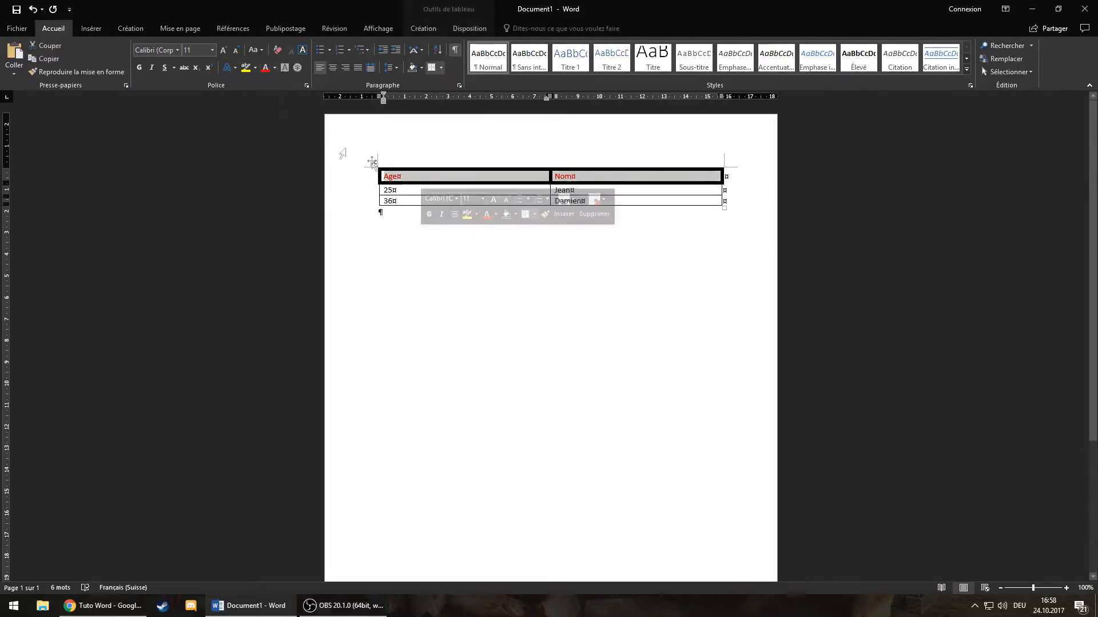
{"action": "left_click", "coordinate": [642, 163]}
{"action": "left_click", "coordinate": [582, 177]}
{"action": "left_click_drag", "start_coordinate": [582, 176], "coordinate": [451, 176]}
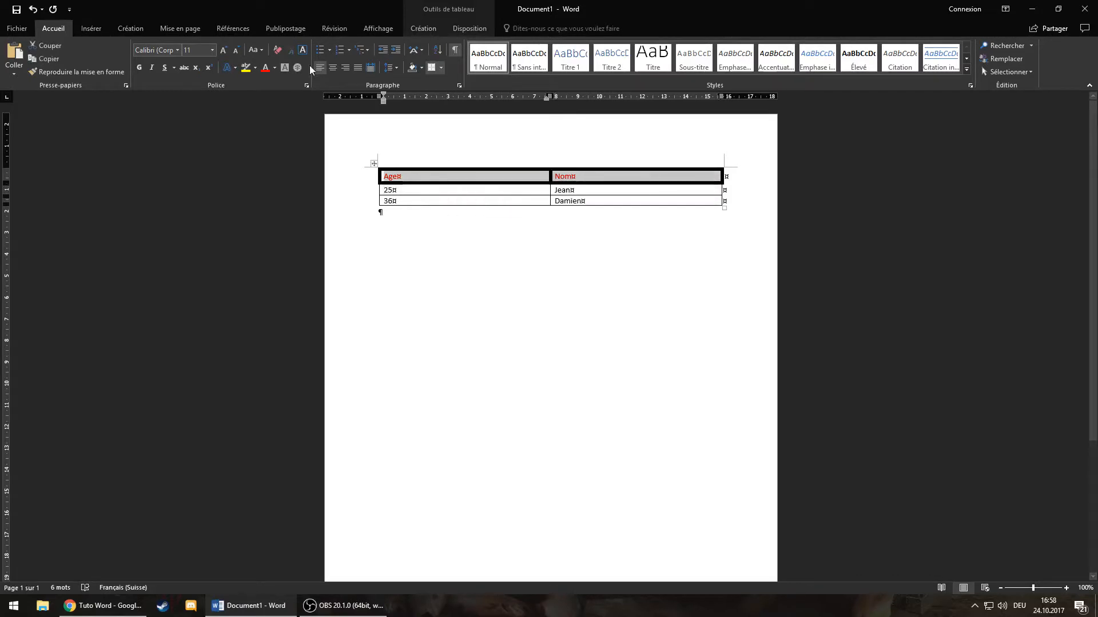
{"action": "left_click", "coordinate": [138, 68]}
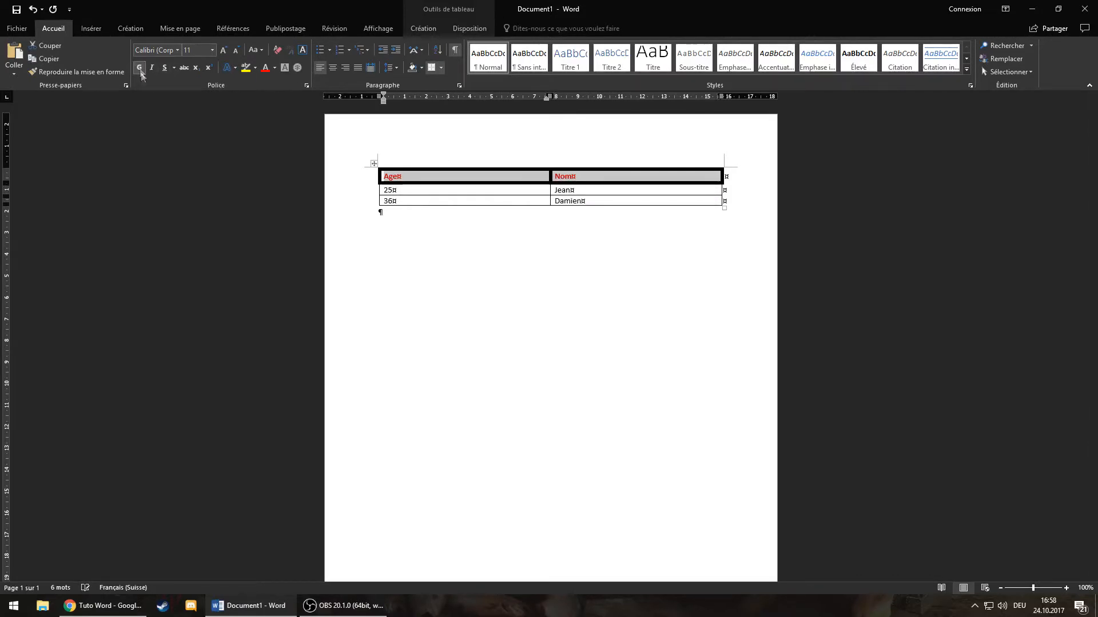
Step: Insert an empty column between Age and Nom, and delete that column again
{"action": "left_click", "coordinate": [550, 164]}
{"action": "left_click", "coordinate": [462, 175]}
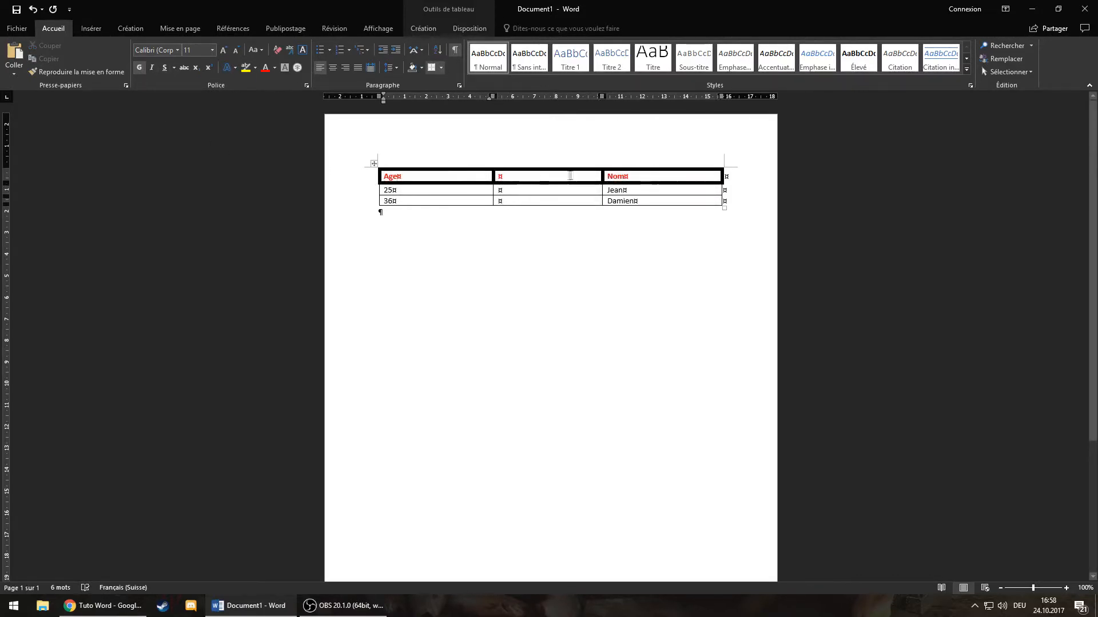
{"action": "left_click_drag", "start_coordinate": [575, 174], "coordinate": [557, 201]}
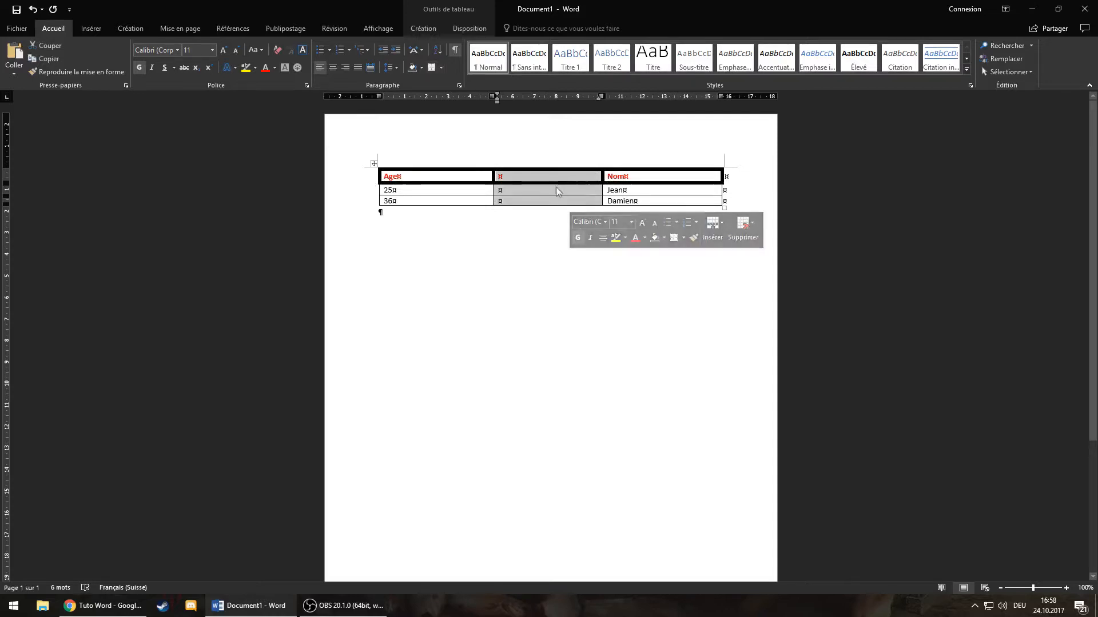
{"action": "right_click", "coordinate": [553, 177]}
{"action": "left_click", "coordinate": [605, 257]}
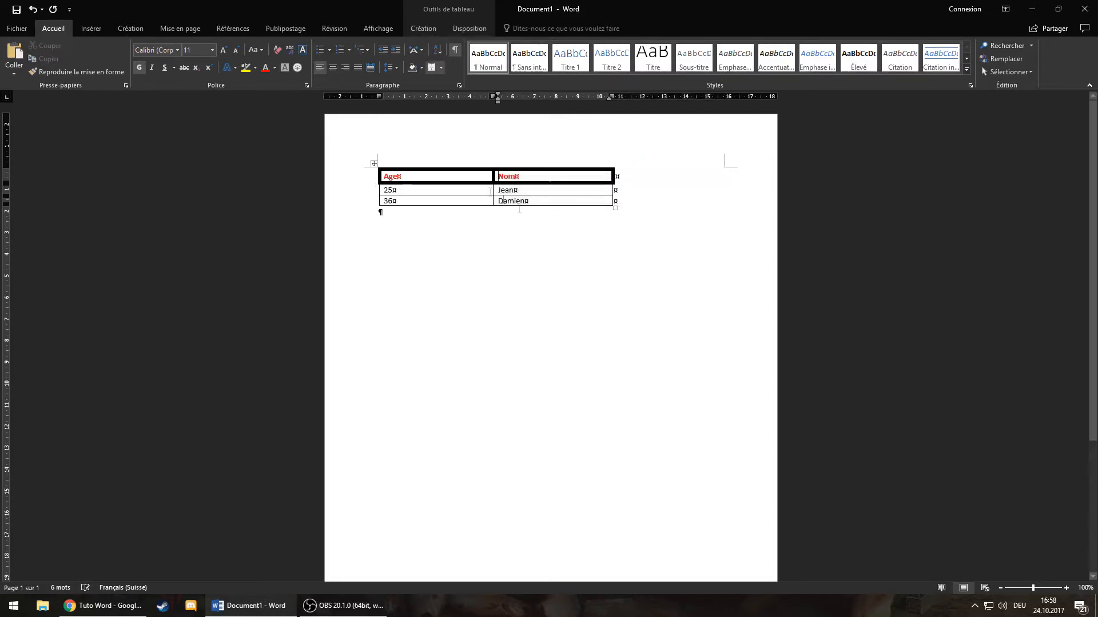
Step: Widen the Nom column to the page's right margin and move the divider between the two columns to the table's middle
{"action": "left_click", "coordinate": [574, 173]}
{"action": "left_click_drag", "start_coordinate": [610, 176], "coordinate": [724, 176]}
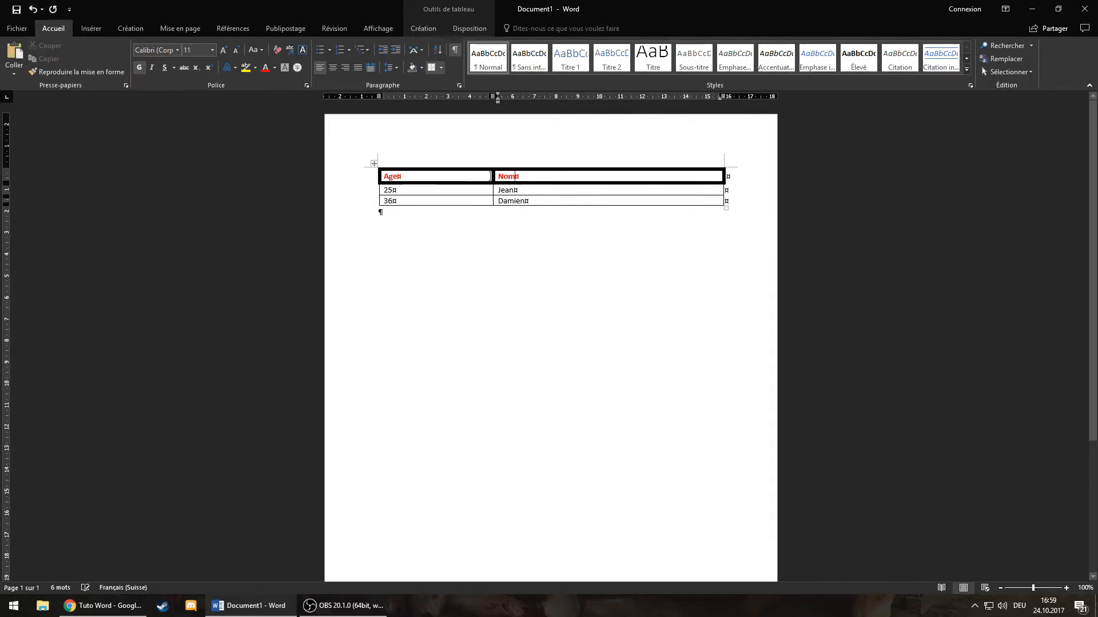
{"action": "left_click_drag", "start_coordinate": [491, 176], "coordinate": [552, 178]}
{"action": "left_click", "coordinate": [593, 256]}
{"action": "left_click", "coordinate": [597, 193]}
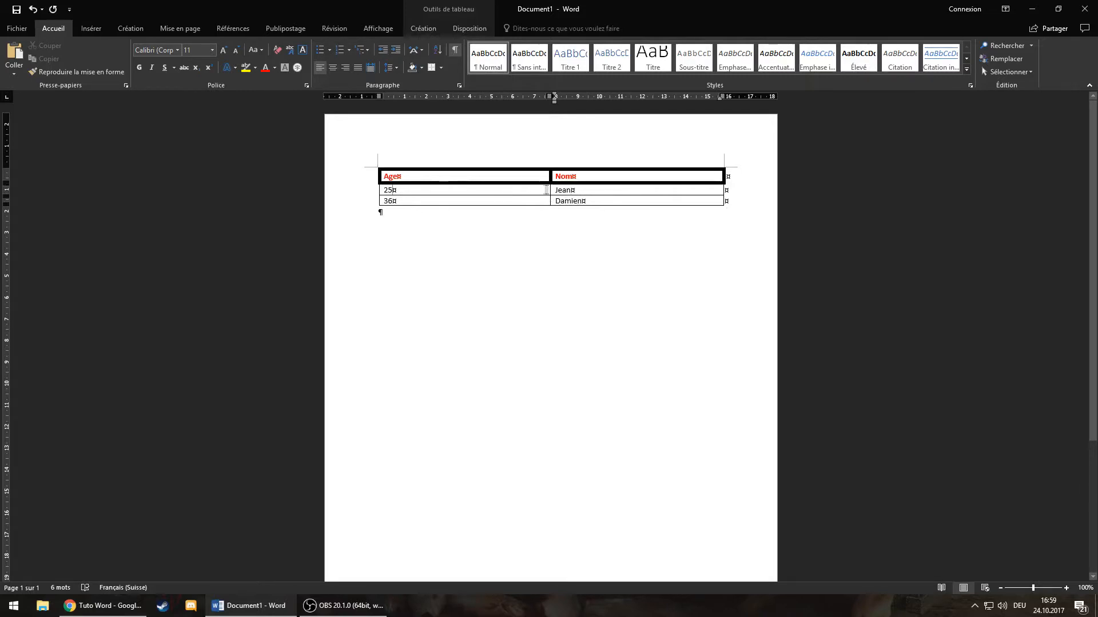
Step: Apply a 1 ½ pt bottom border to the cells of the row with age 25 through the borders and shading settings
{"action": "double_click", "coordinate": [546, 190]}
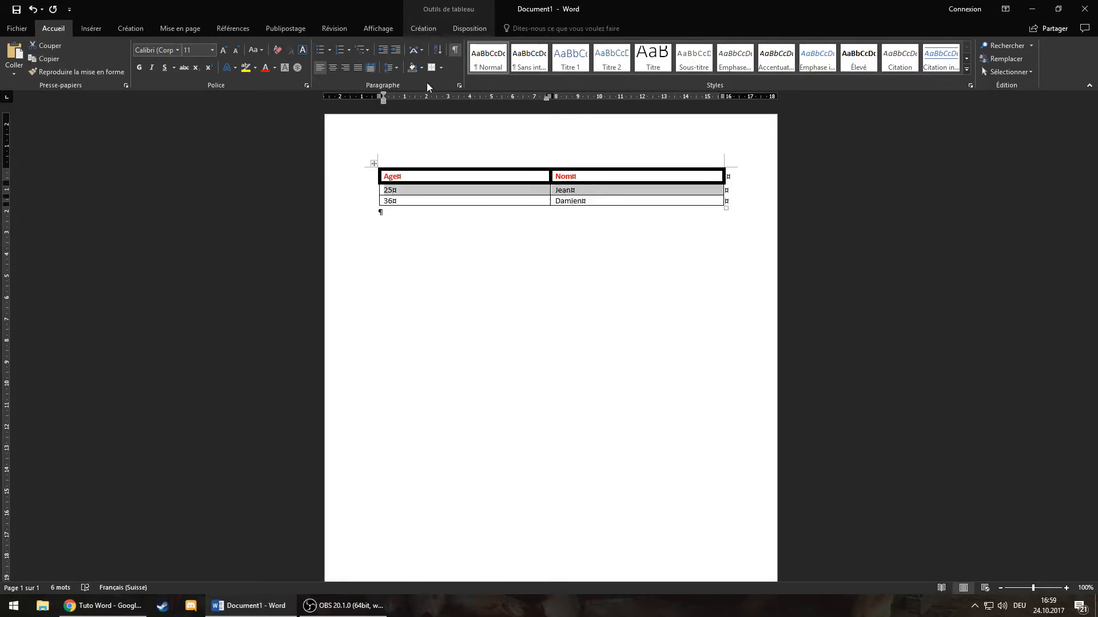
{"action": "left_click", "coordinate": [439, 69]}
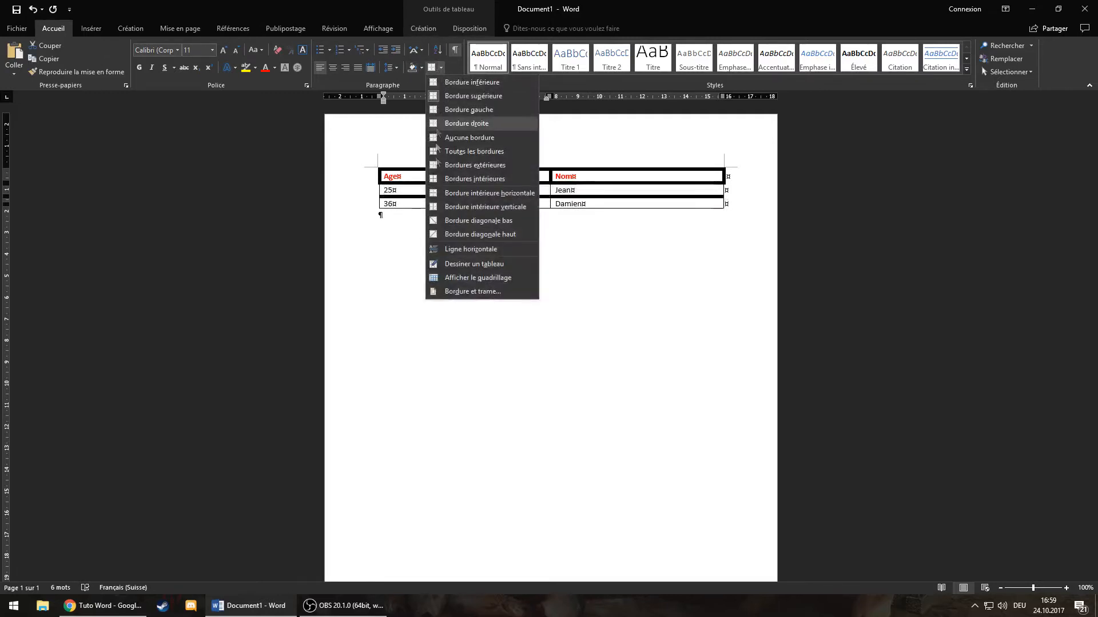
{"action": "left_click", "coordinate": [472, 291]}
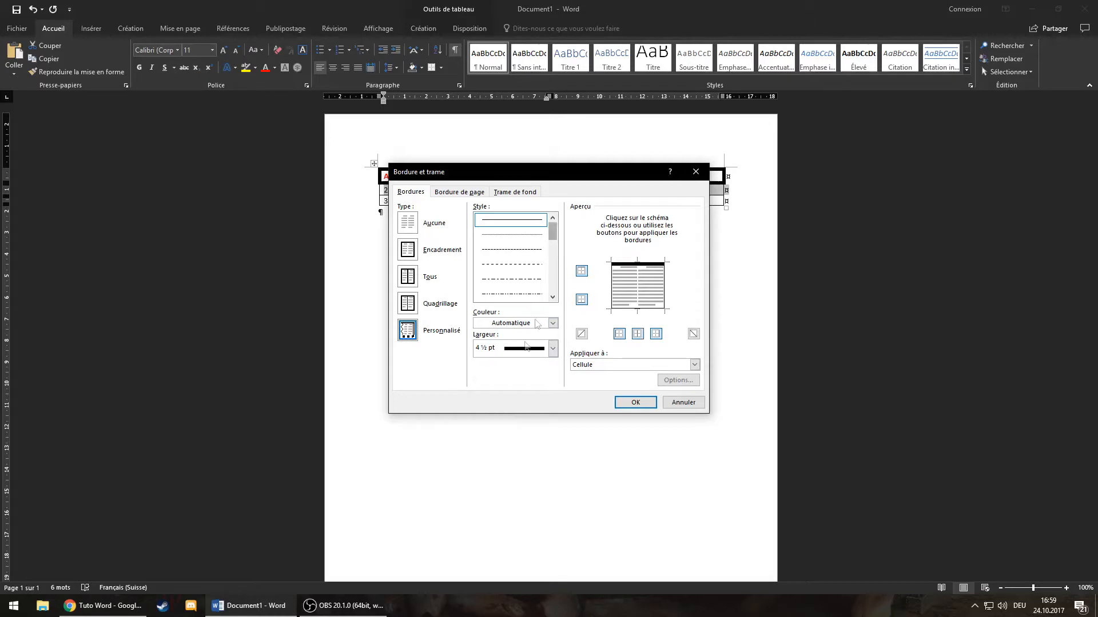
{"action": "left_click", "coordinate": [552, 349]}
{"action": "left_click", "coordinate": [517, 426]}
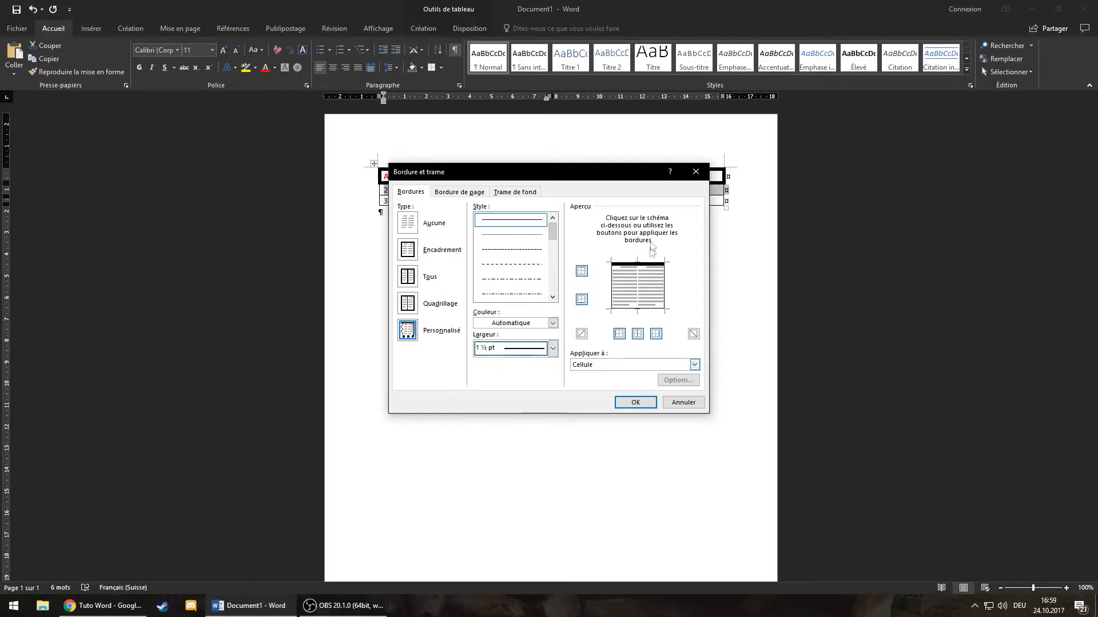
{"action": "left_click", "coordinate": [627, 309]}
{"action": "left_click", "coordinate": [635, 402]}
{"action": "left_click", "coordinate": [636, 309]}
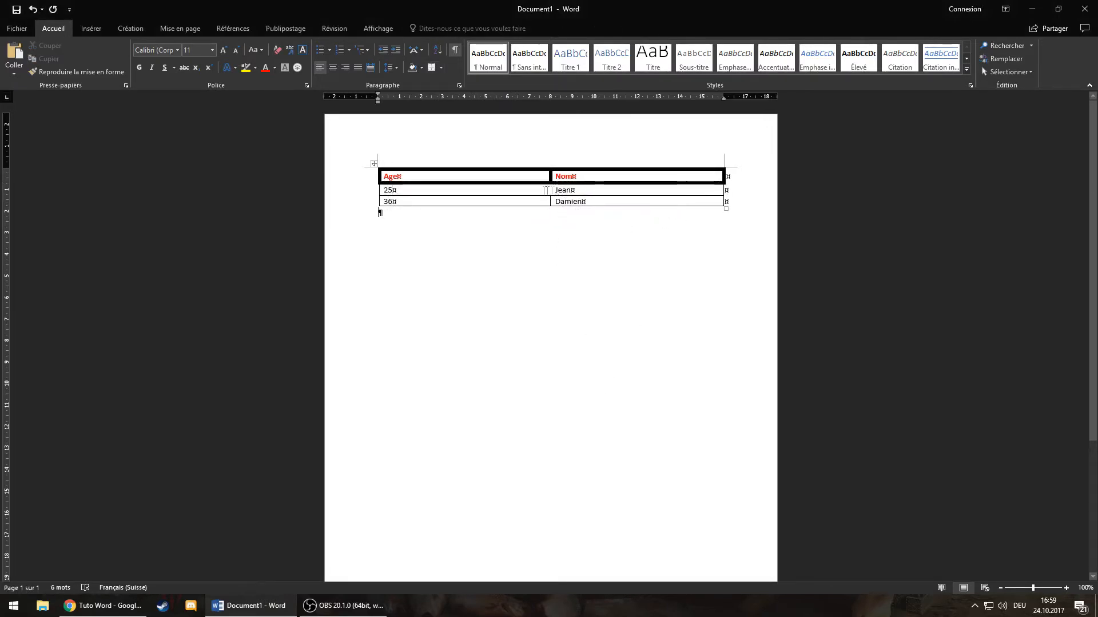
Step: Shade the cells of the row with age 36 with a light blue-grey theme fill colour
{"action": "left_click_drag", "start_coordinate": [543, 190], "coordinate": [577, 191]}
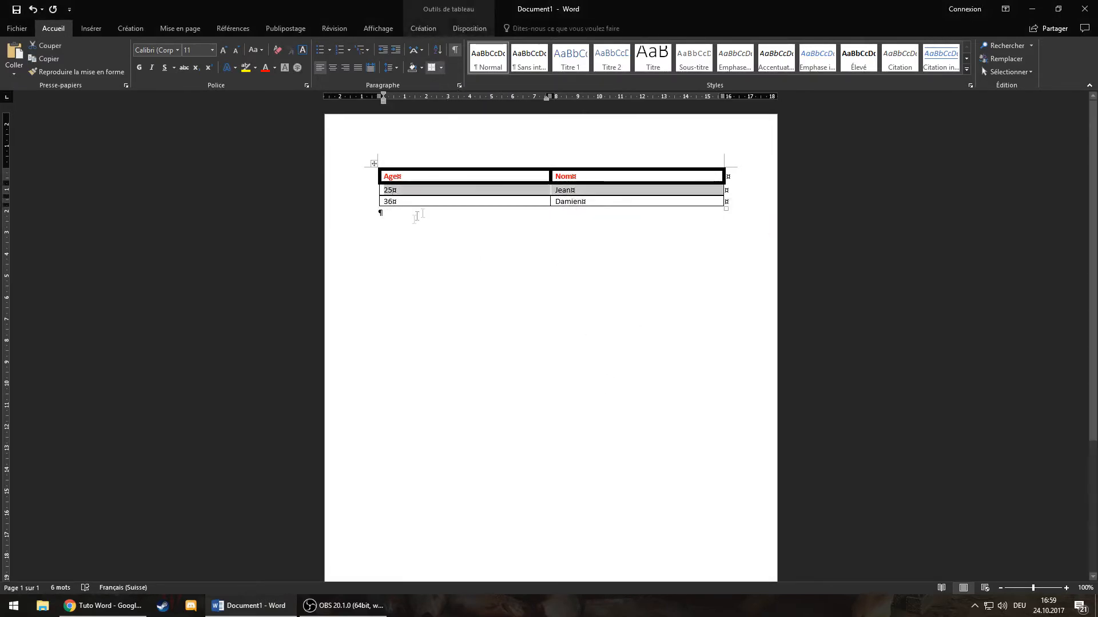
{"action": "left_click", "coordinate": [503, 223]}
{"action": "left_click_drag", "start_coordinate": [541, 201], "coordinate": [567, 202]}
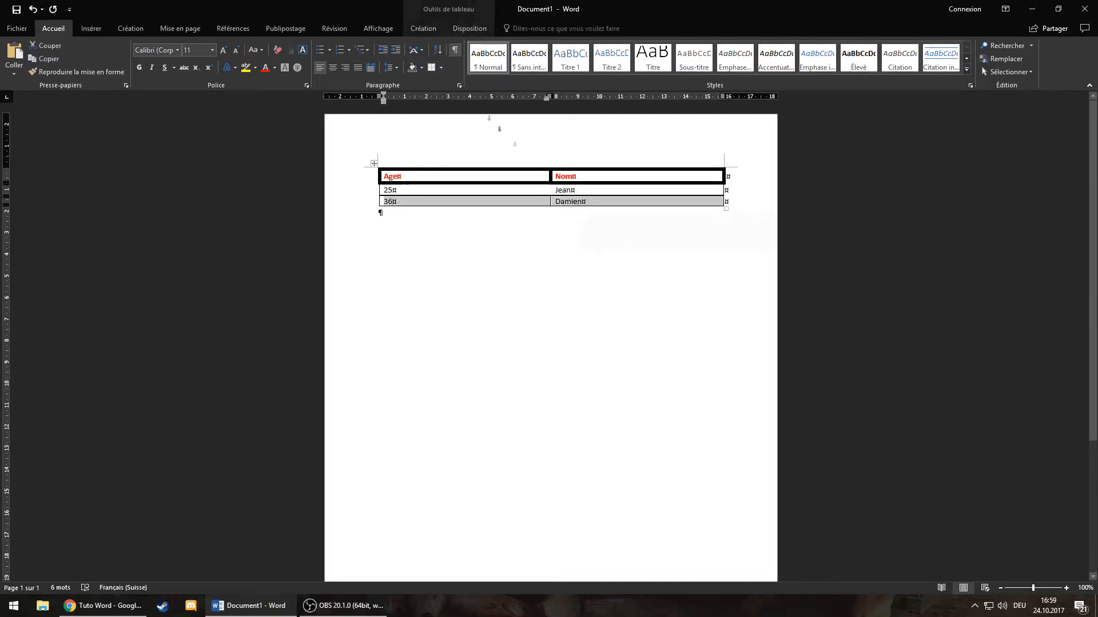
{"action": "left_click", "coordinate": [440, 67]}
{"action": "left_click", "coordinate": [457, 294]}
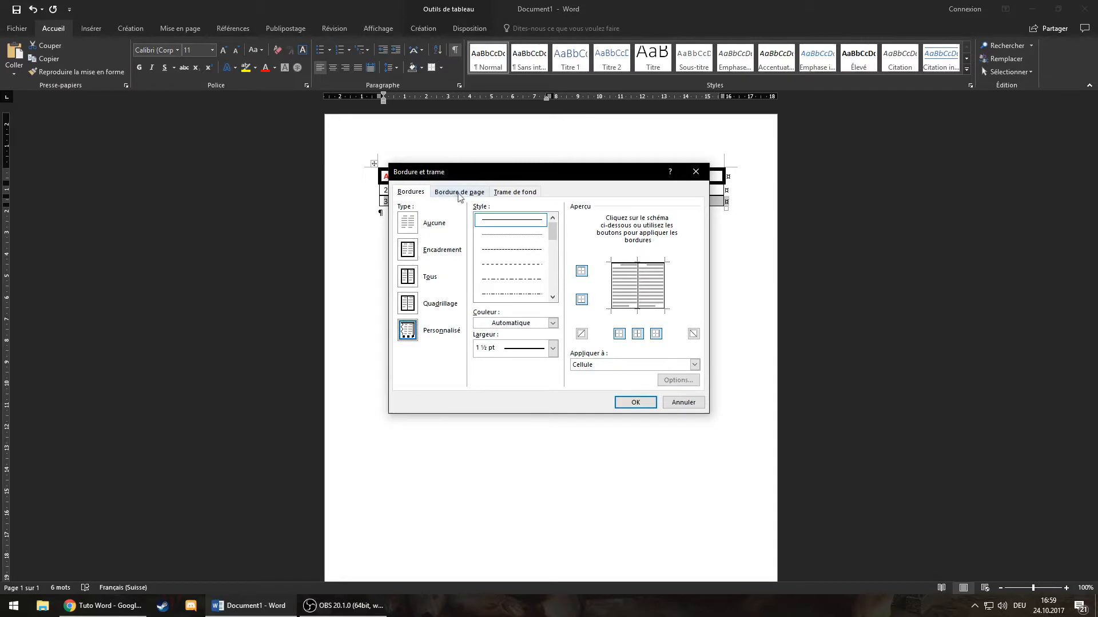
{"action": "left_click", "coordinate": [506, 192]}
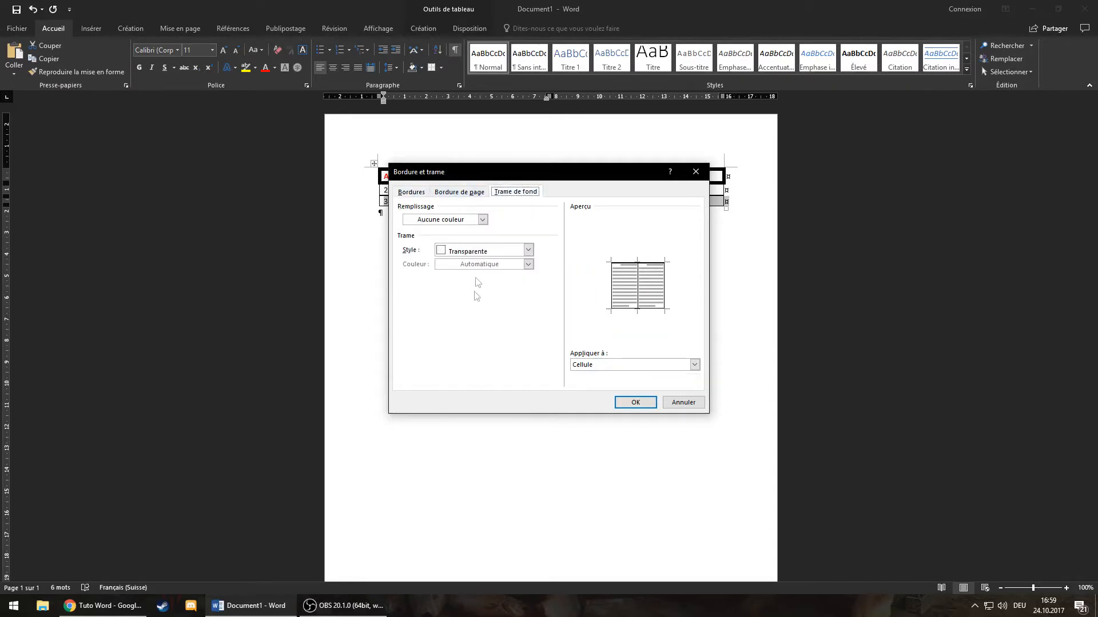
{"action": "left_click", "coordinate": [482, 219]}
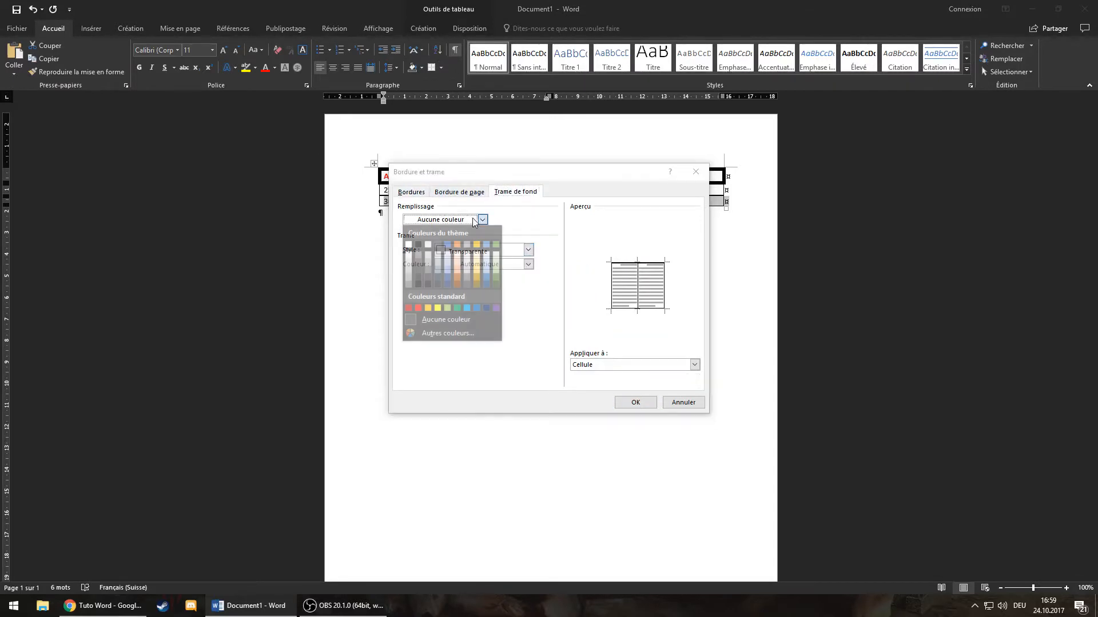
{"action": "left_click", "coordinate": [542, 210]}
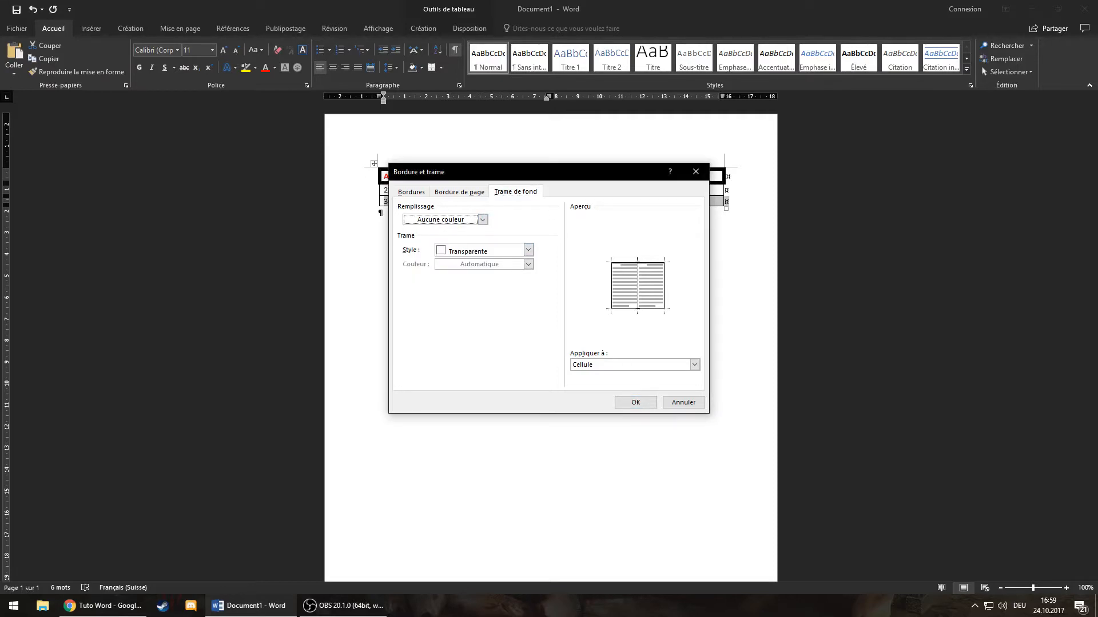
{"action": "left_click", "coordinate": [482, 220]}
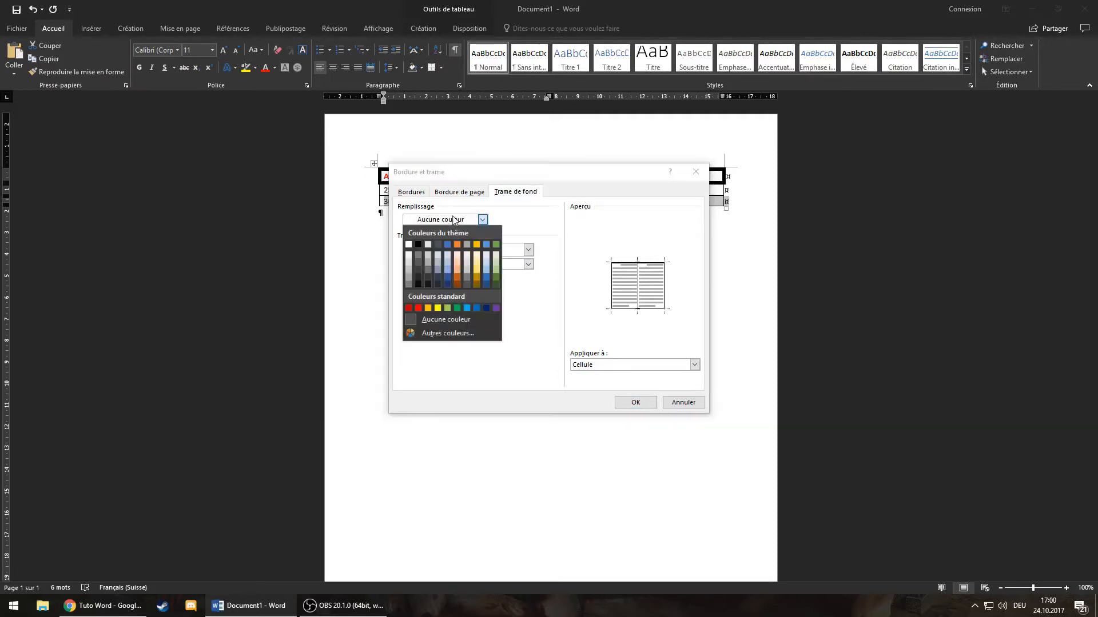
{"action": "left_click", "coordinate": [515, 289]}
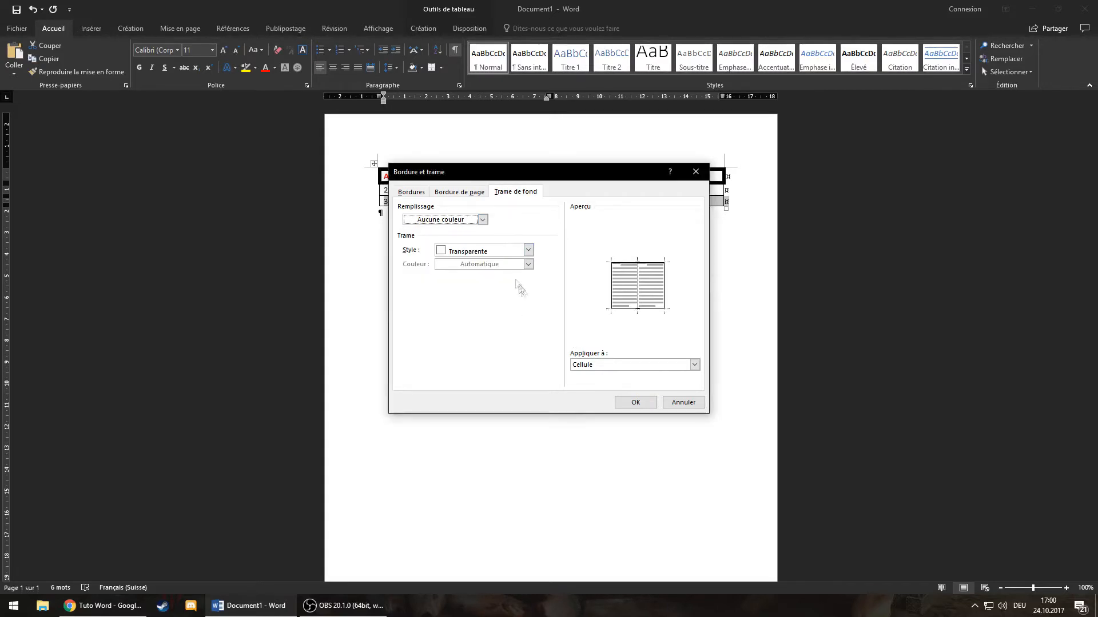
{"action": "left_click", "coordinate": [483, 220]}
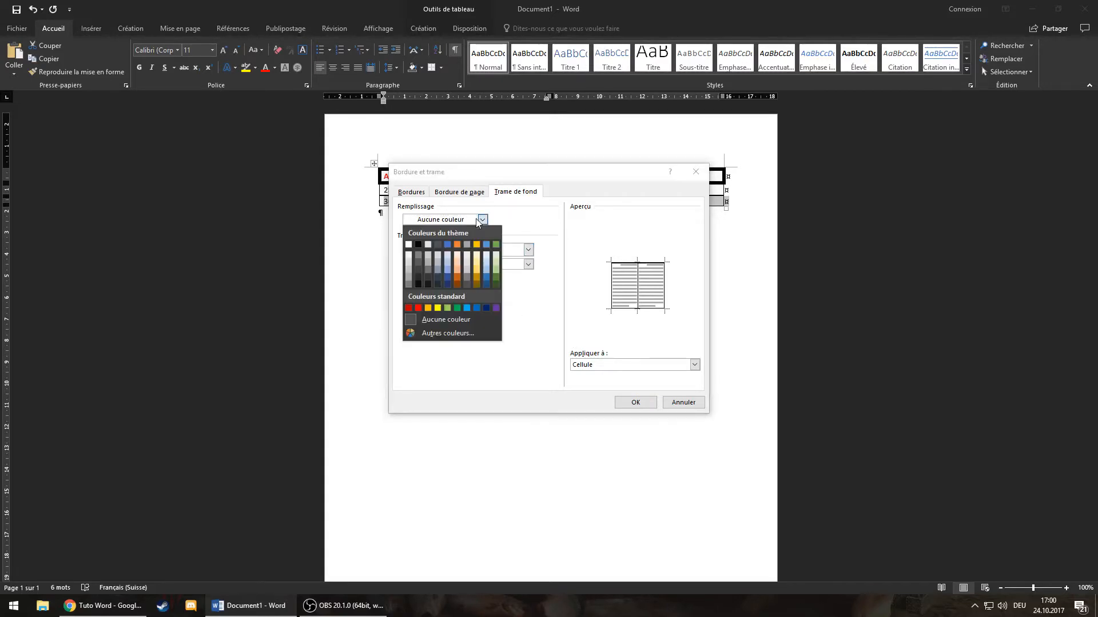
{"action": "left_click", "coordinate": [437, 260]}
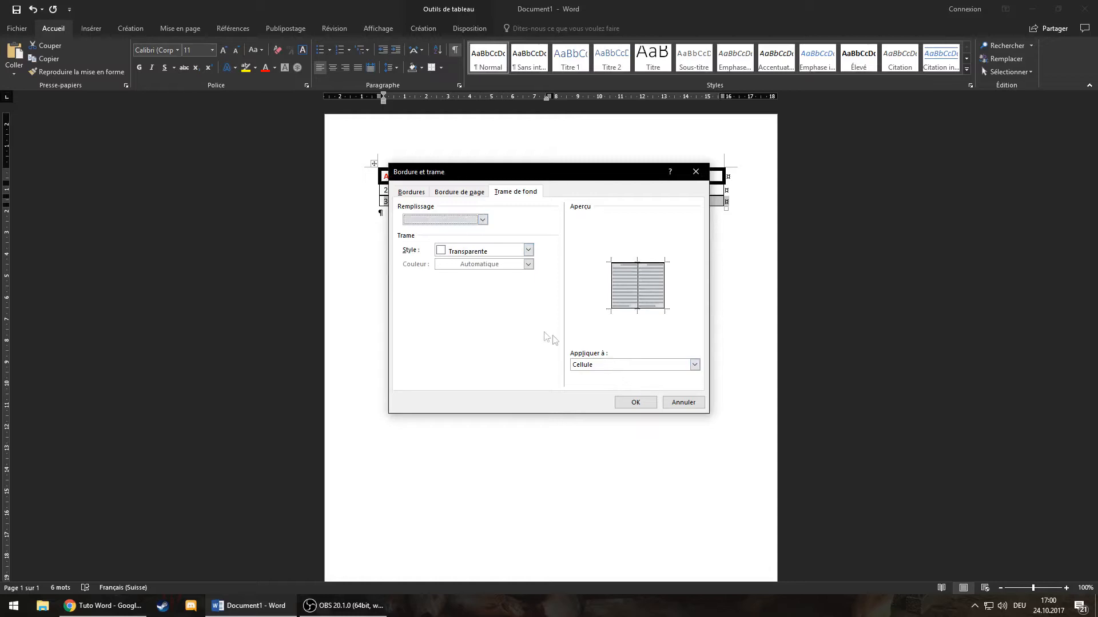
{"action": "left_click", "coordinate": [633, 401]}
{"action": "left_click", "coordinate": [483, 315]}
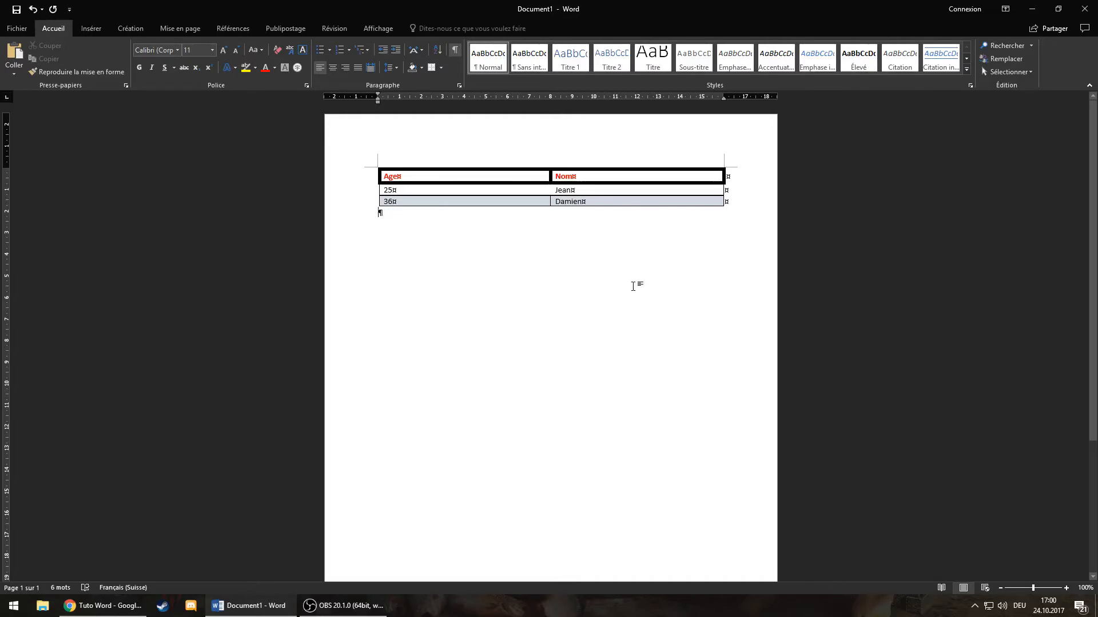
Step: Insert a table of three columns and four rows in a new paragraph below the first table
{"action": "left_click", "coordinate": [91, 29]}
{"action": "left_click", "coordinate": [96, 60]}
{"action": "left_click", "coordinate": [462, 262]}
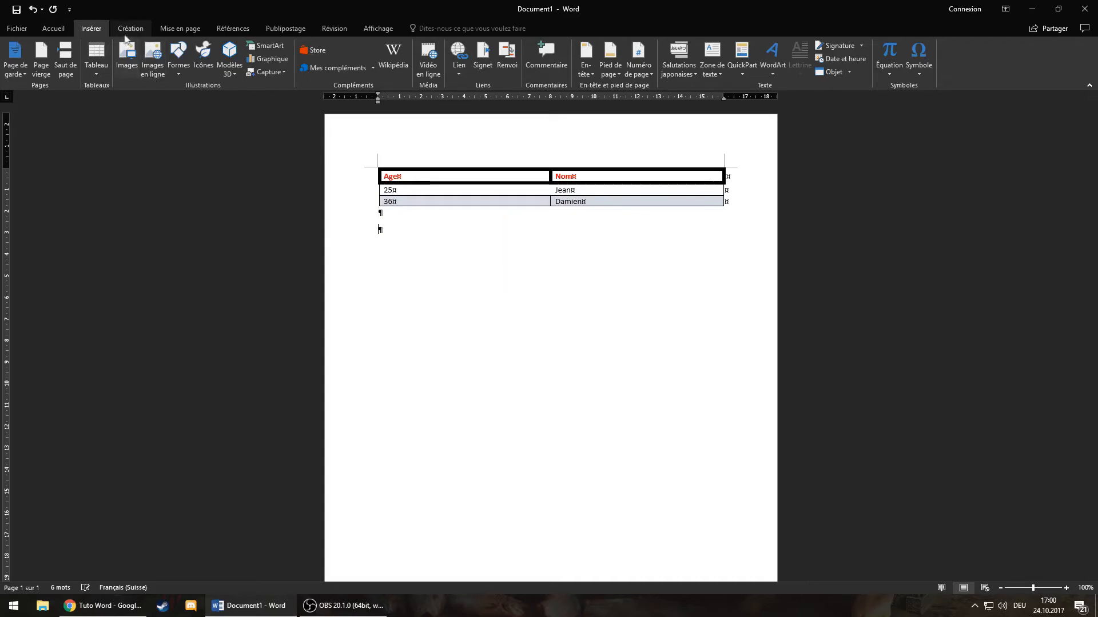
{"action": "left_click", "coordinate": [96, 60]}
{"action": "left_click", "coordinate": [119, 135]}
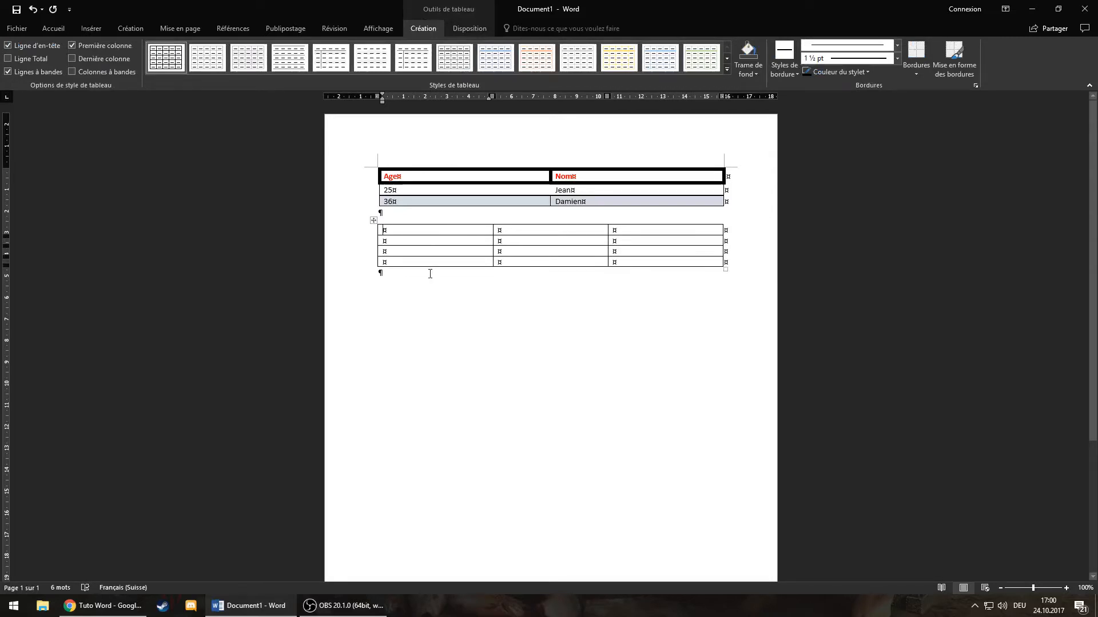
Step: Make the new table's first row much taller and set the text orientation of its first cell to vertical, reading upwards
{"action": "left_click_drag", "start_coordinate": [435, 232], "coordinate": [435, 292]}
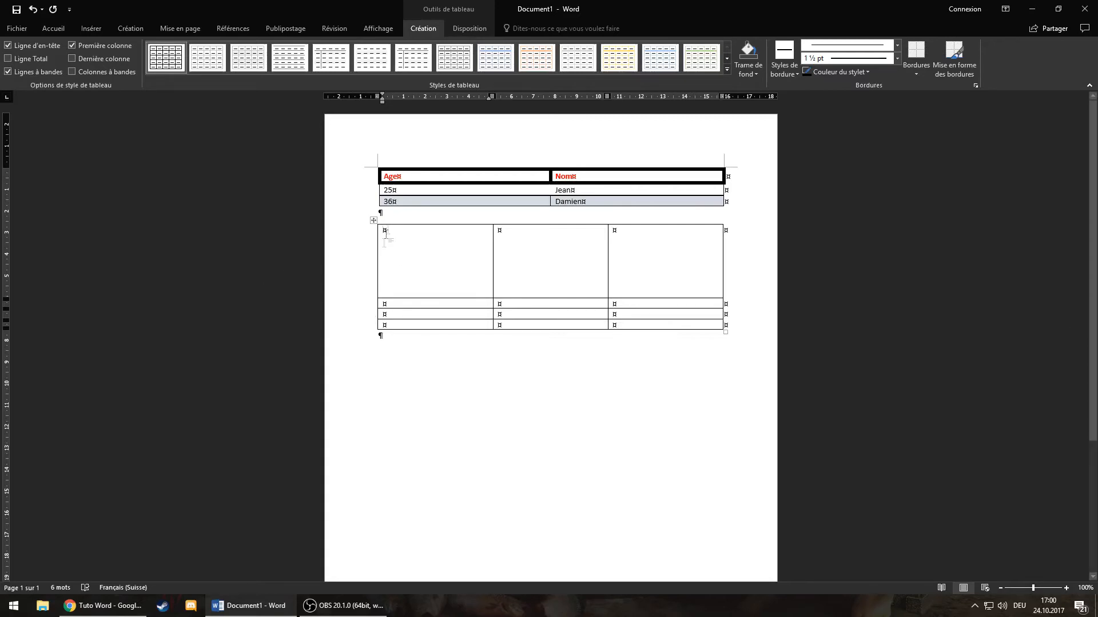
{"action": "right_click", "coordinate": [410, 255]}
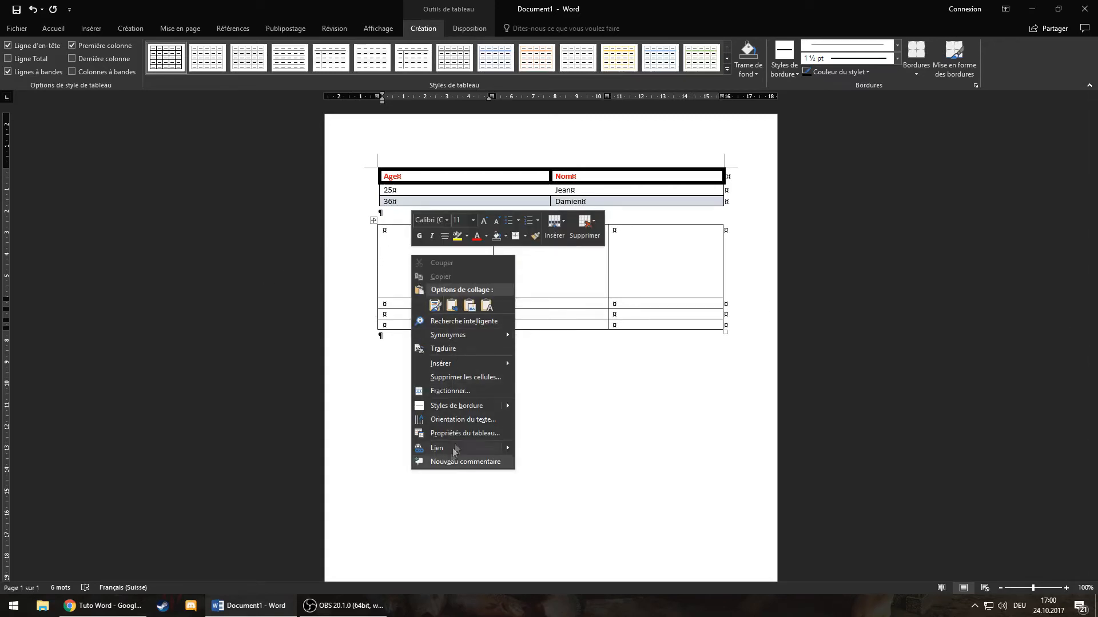
{"action": "left_click", "coordinate": [474, 419]}
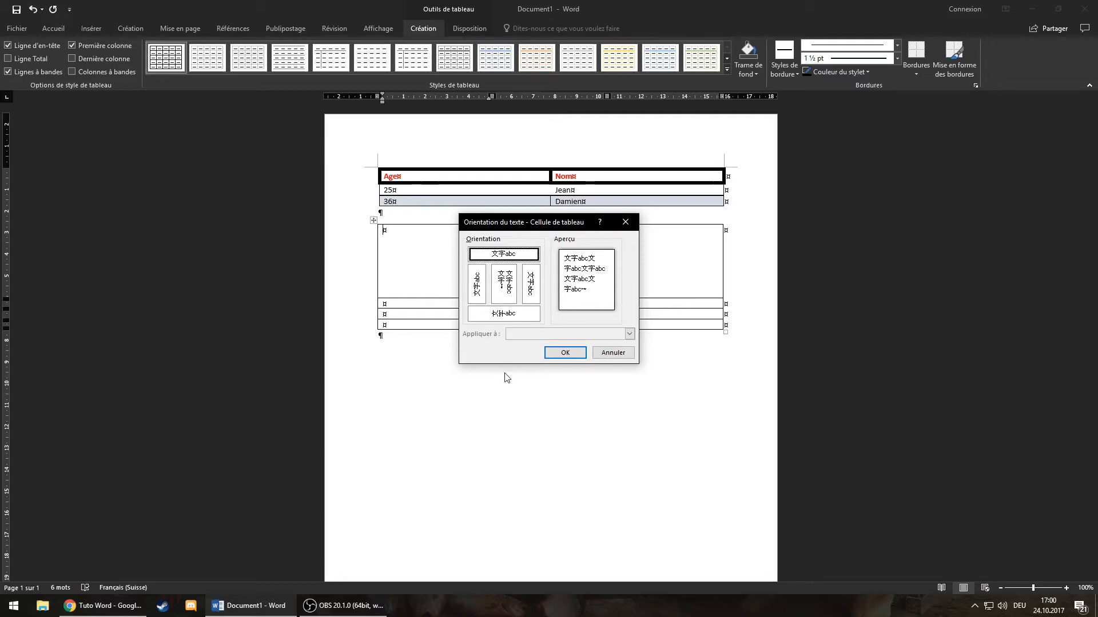
{"action": "left_click", "coordinate": [475, 283]}
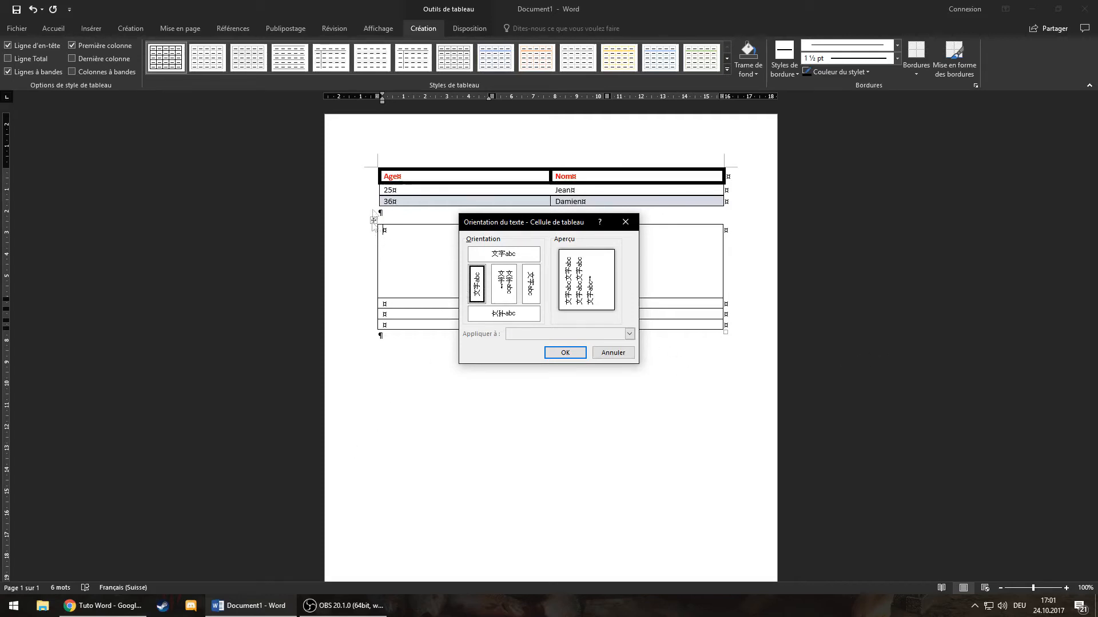
{"action": "left_click", "coordinate": [566, 353]}
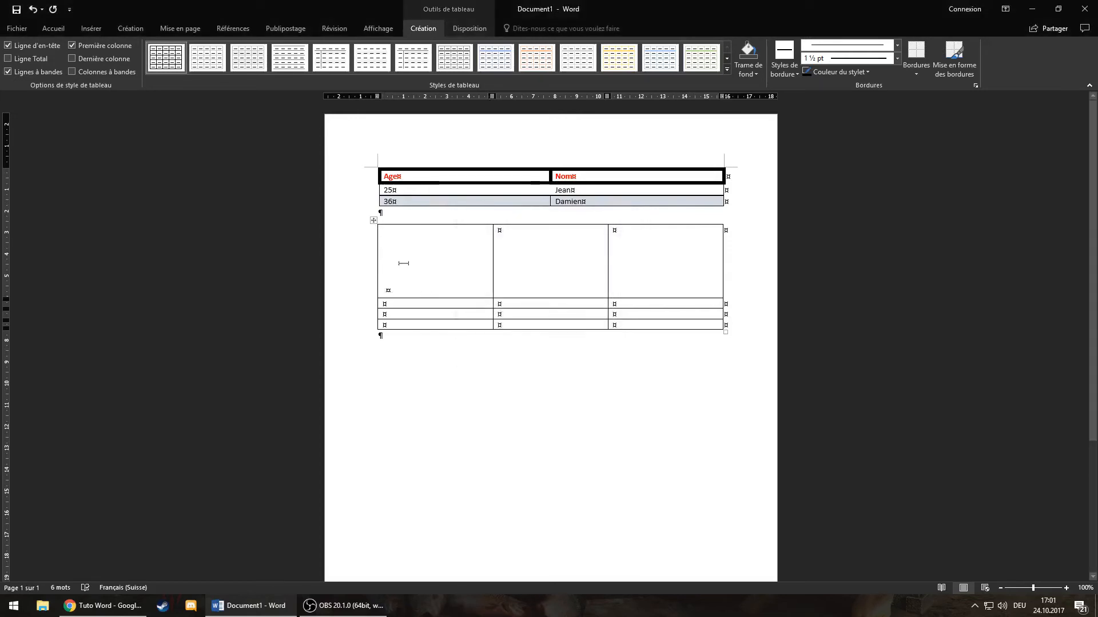
Step: Try filler text in the rotated cell, clear it, and enter SALUT there instead
{"action": "type", "text": "ergedfgdfg"}
{"action": "key", "text": "BackSpace"}
{"action": "key", "text": "BackSpace"}
{"action": "key", "text": "BackSpace"}
{"action": "key", "text": "BackSpace"}
{"action": "key", "text": "BackSpace"}
{"action": "key", "text": "BackSpace"}
{"action": "key", "text": "BackSpace"}
{"action": "key", "text": "BackSpace"}
{"action": "key", "text": "BackSpace"}
{"action": "key", "text": "BackSpace"}
{"action": "key", "text": "BackSpace"}
{"action": "left_click", "coordinate": [544, 265]}
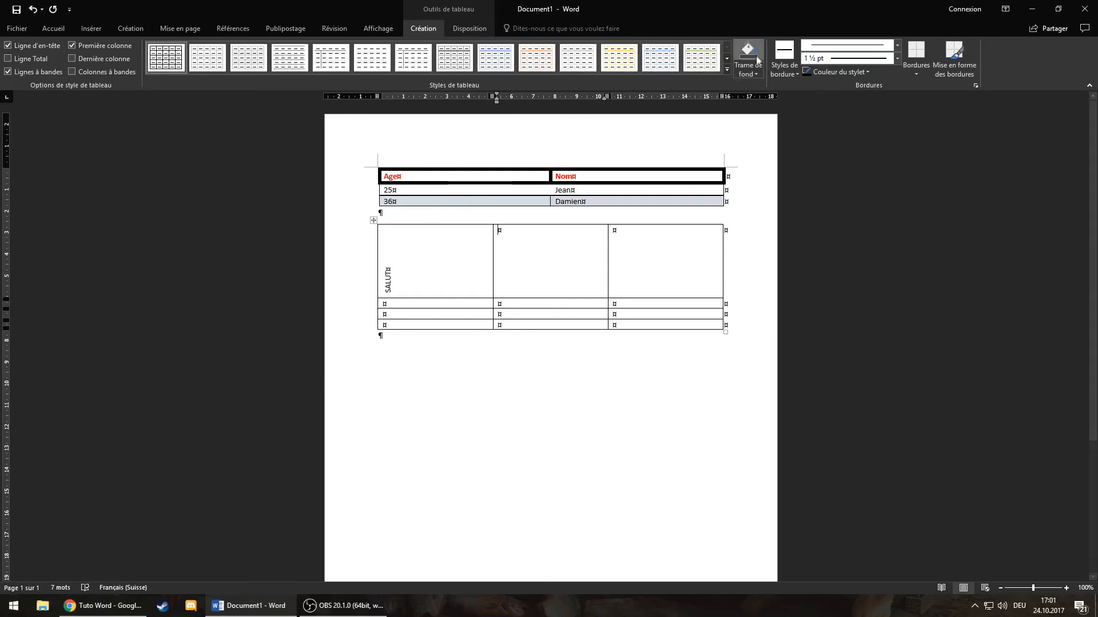
Step: Look over the available table styles and the modification settings of the Grille du tableau style, and cancel without changes
{"action": "left_click", "coordinate": [726, 68]}
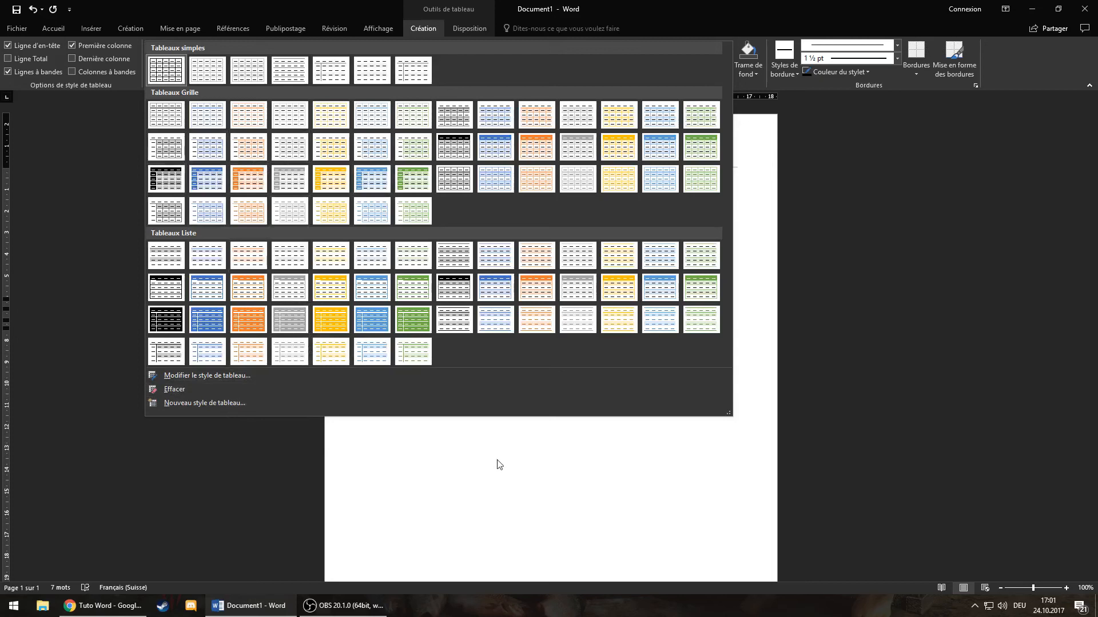
{"action": "left_click", "coordinate": [207, 375]}
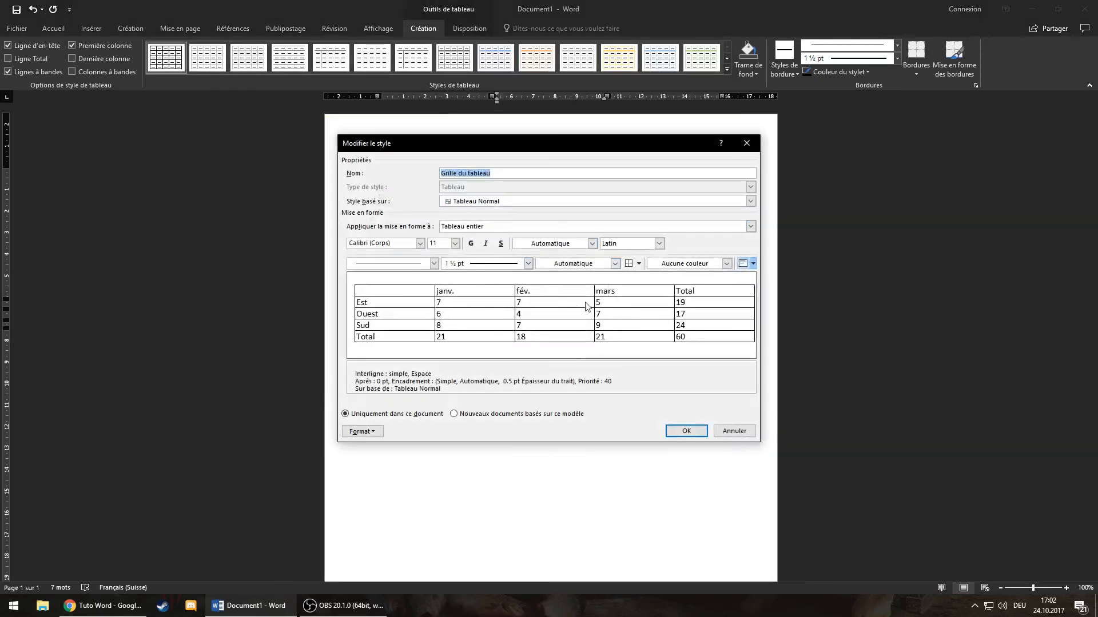
{"action": "left_click", "coordinate": [721, 430]}
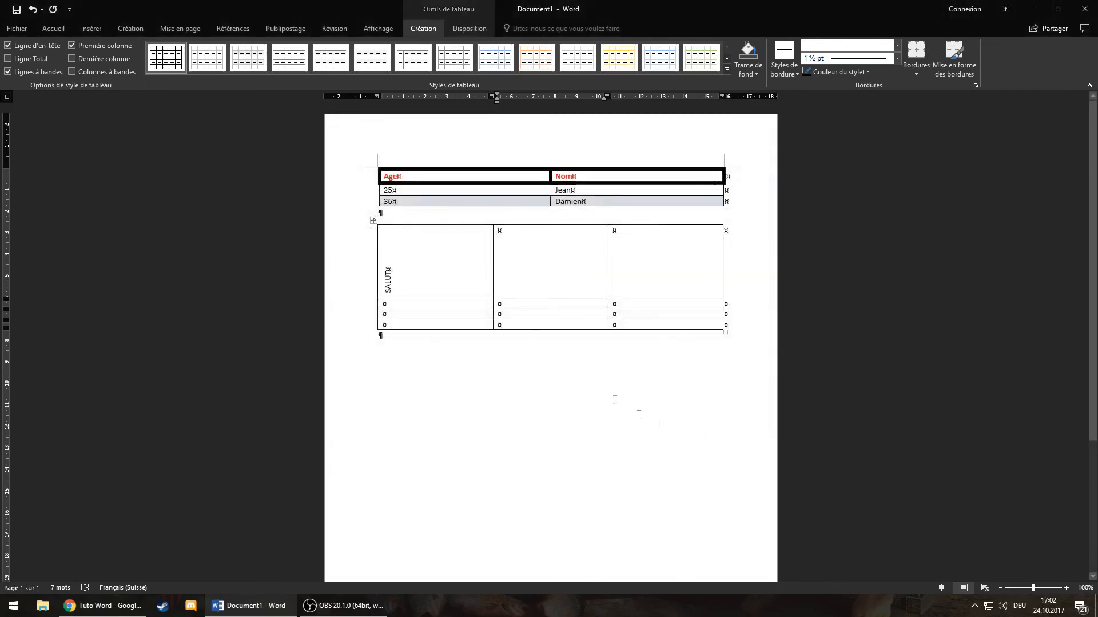